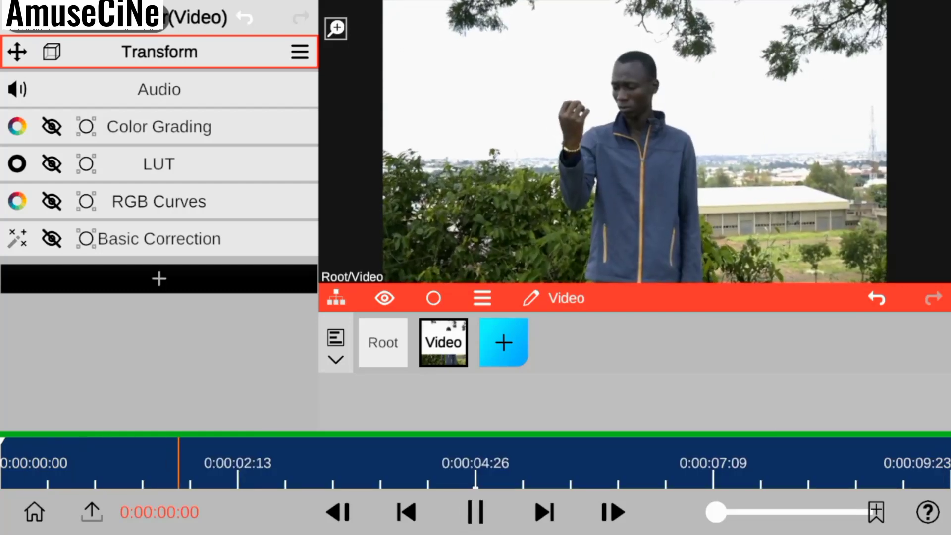
Step: Pause on the fully extended punch at 0:00:02:25 and bring up the Add Property effect categories
key("space")
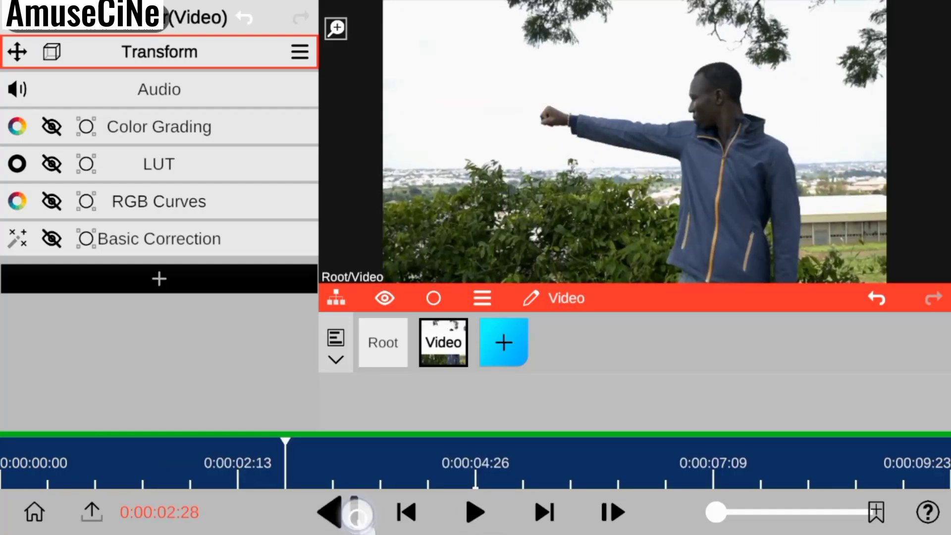
left_click(356, 515)
left_click(149, 278)
left_click(31, 127)
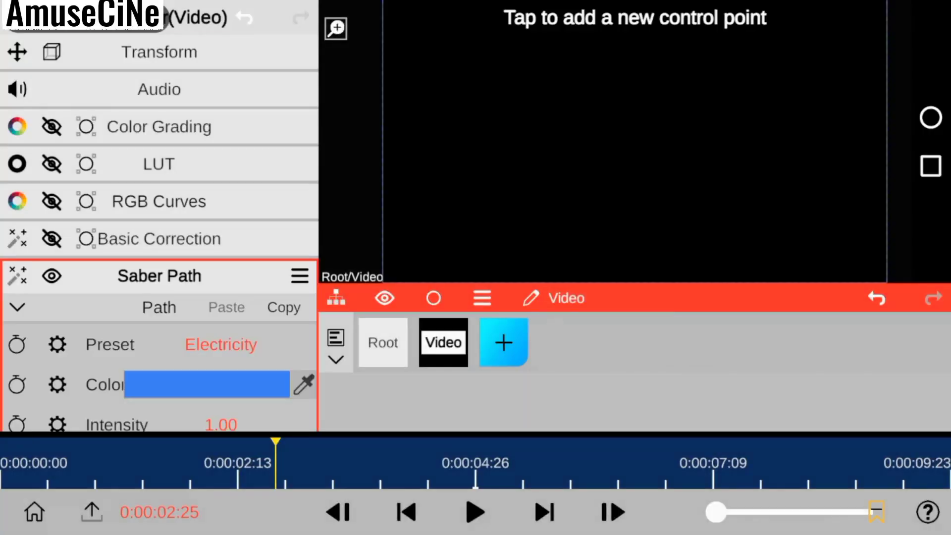
Step: Apply the Solar preset to Saber Path and place a two-point path from fist toward shoulder
left_click(203, 339)
left_click(98, 150)
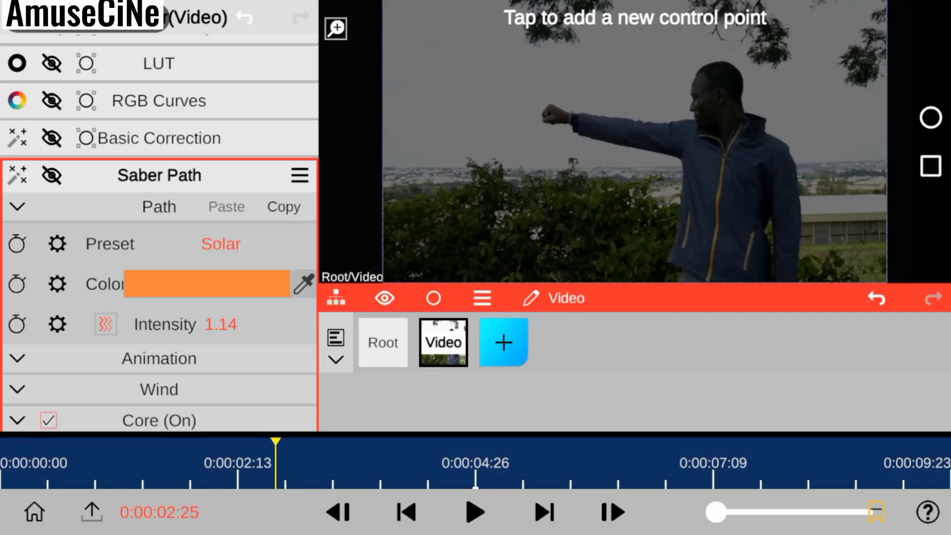
left_click(690, 139)
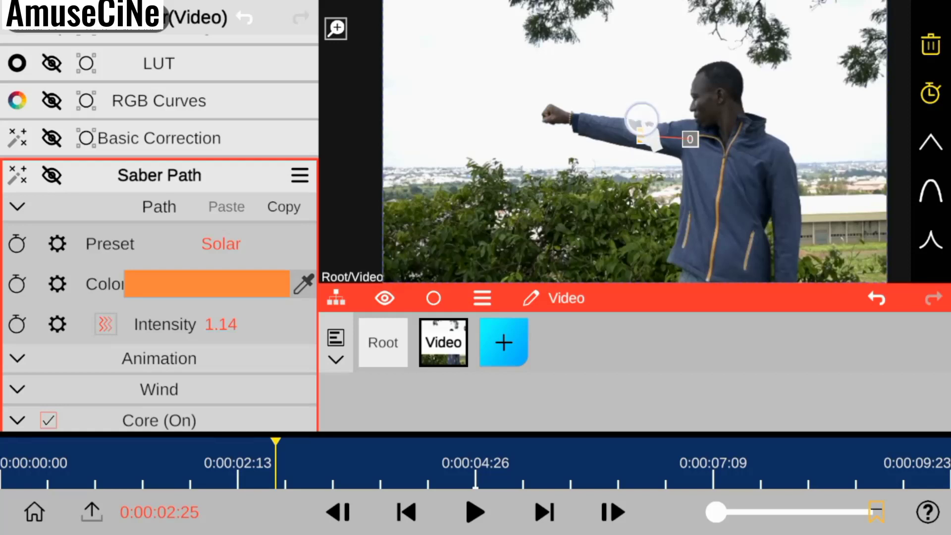
left_click_drag(642, 120, 575, 106)
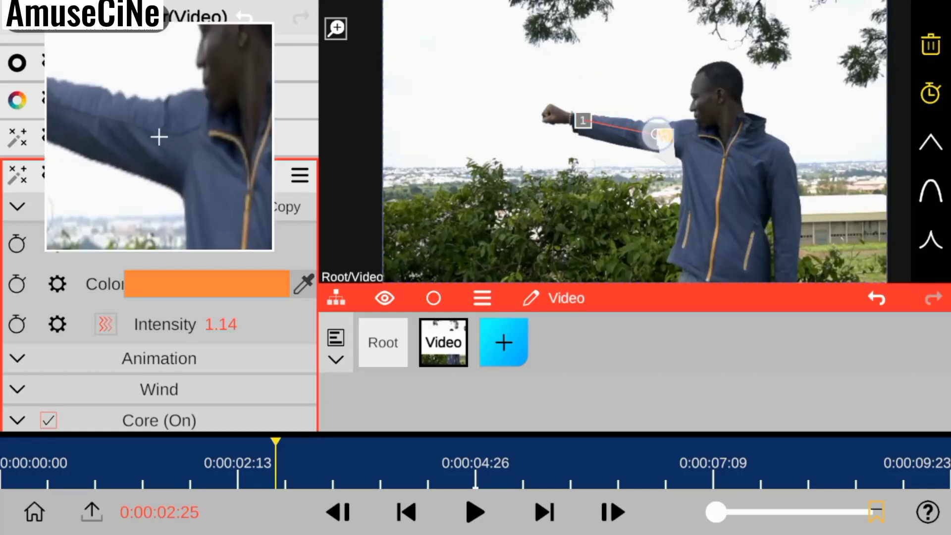
left_click_drag(658, 133, 678, 135)
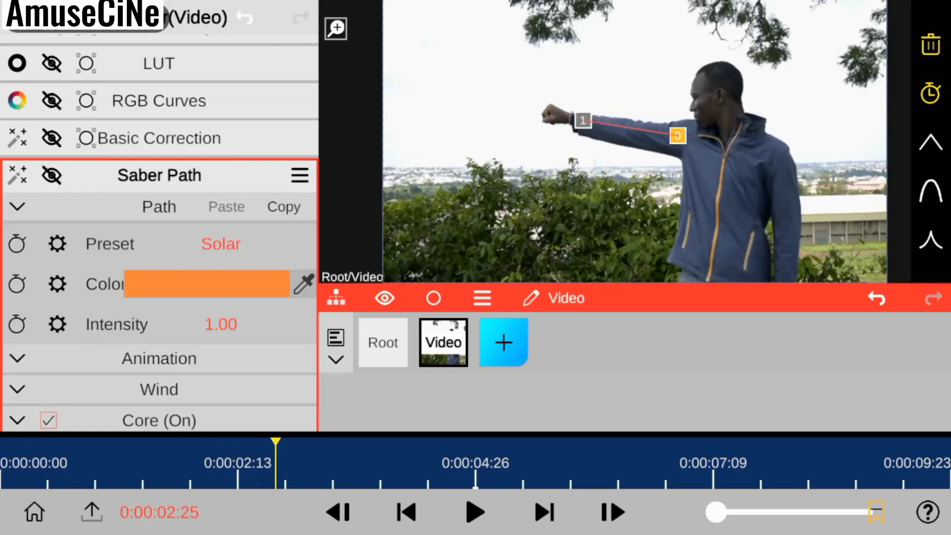
scroll(159, 297, "down", 2)
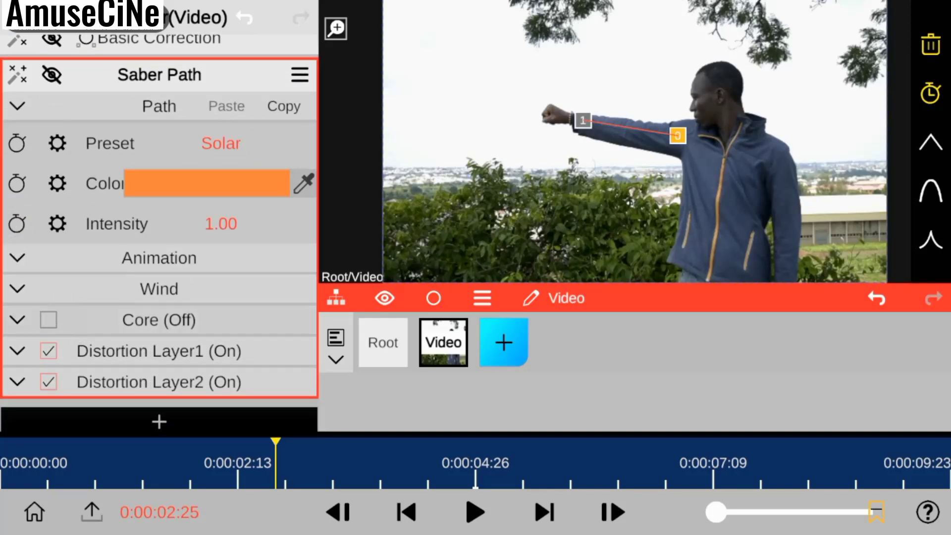
Step: Make Saber Path visible and set Distortion Layer2 and Layer1 types to Fire
left_click(52, 74)
scroll(158, 222, "down", 1)
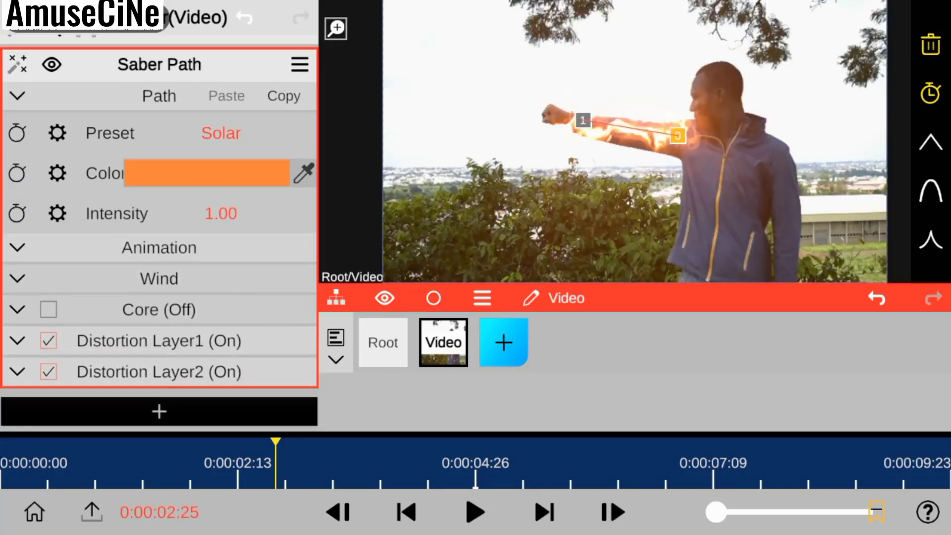
left_click(18, 372)
scroll(158, 228, "down", 3)
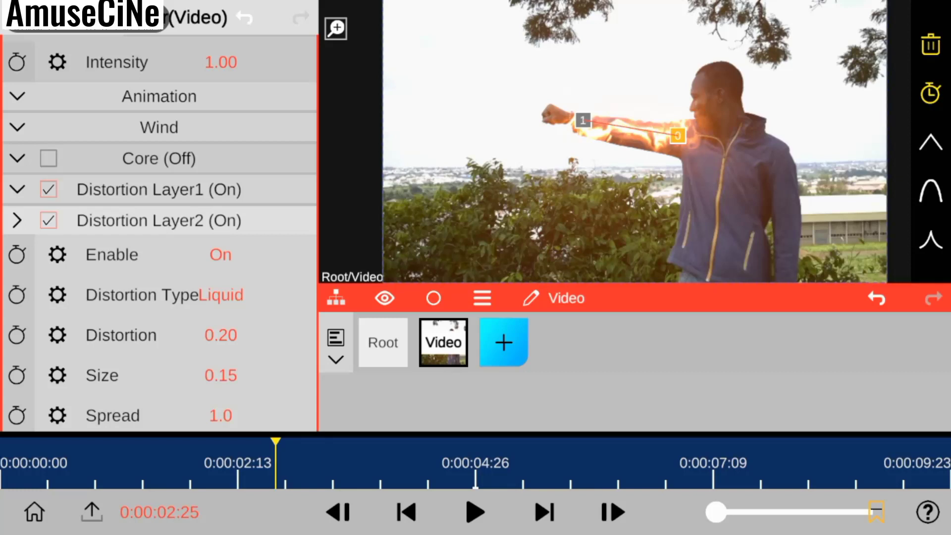
left_click(223, 295)
left_click(70, 144)
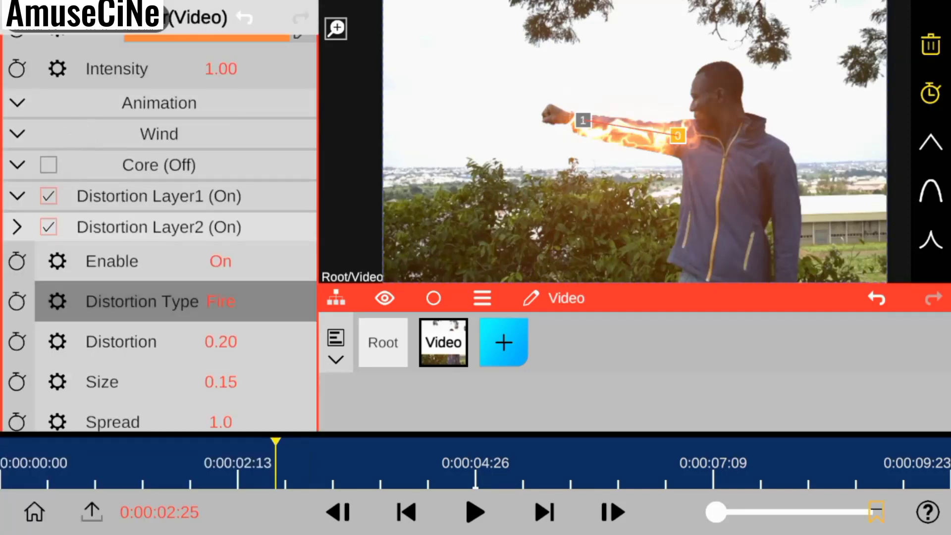
left_click(17, 196)
left_click(221, 268)
left_click(77, 144)
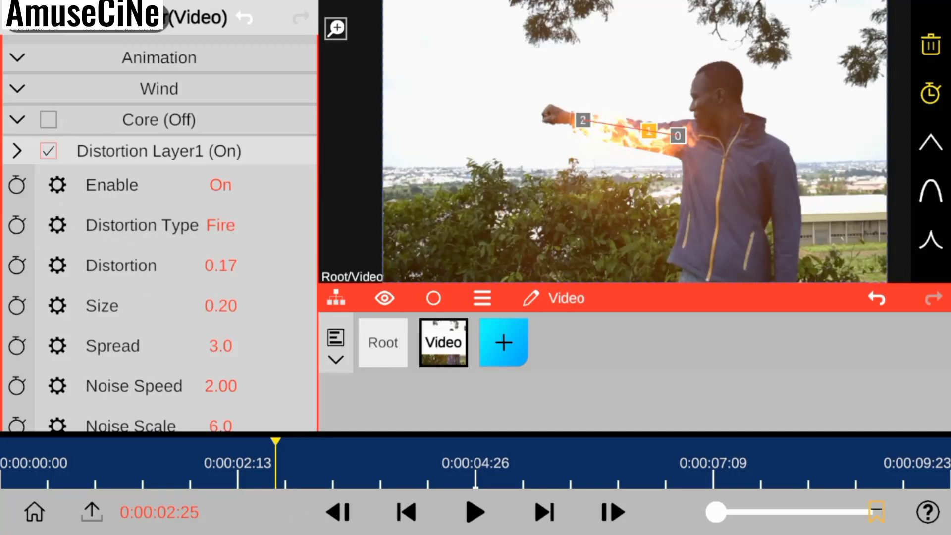
Step: Drag the middle and end path points up the arm onto the shoulder
left_click_drag(649, 132, 666, 113)
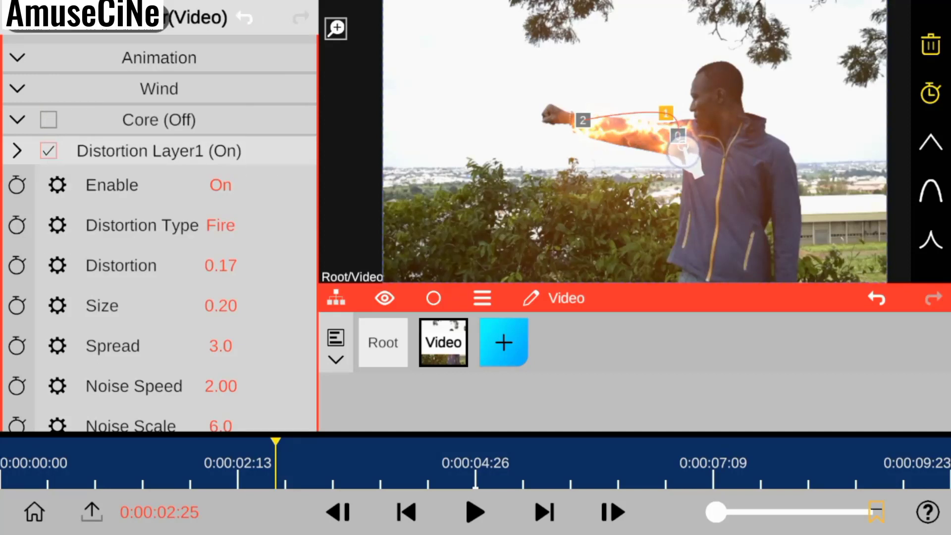
left_click_drag(683, 151, 679, 152)
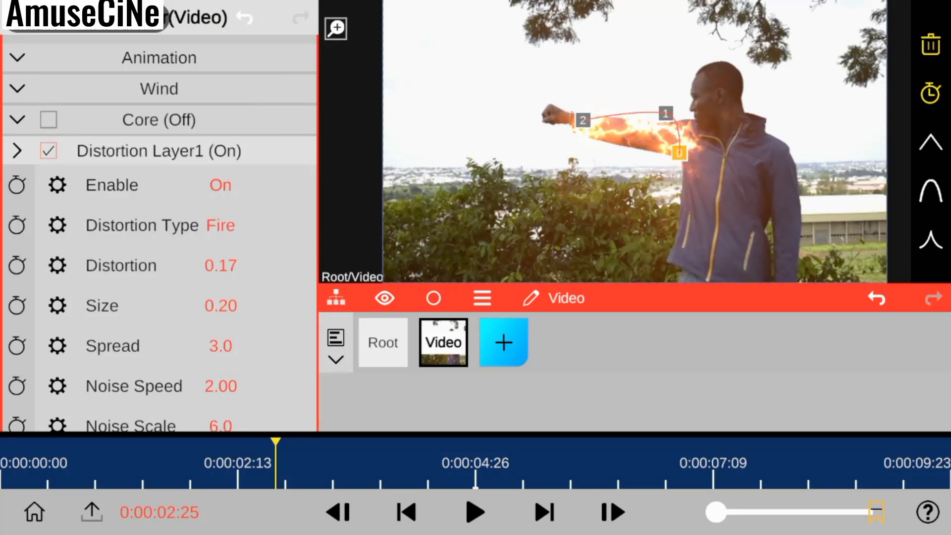
scroll(159, 238, "up", 3)
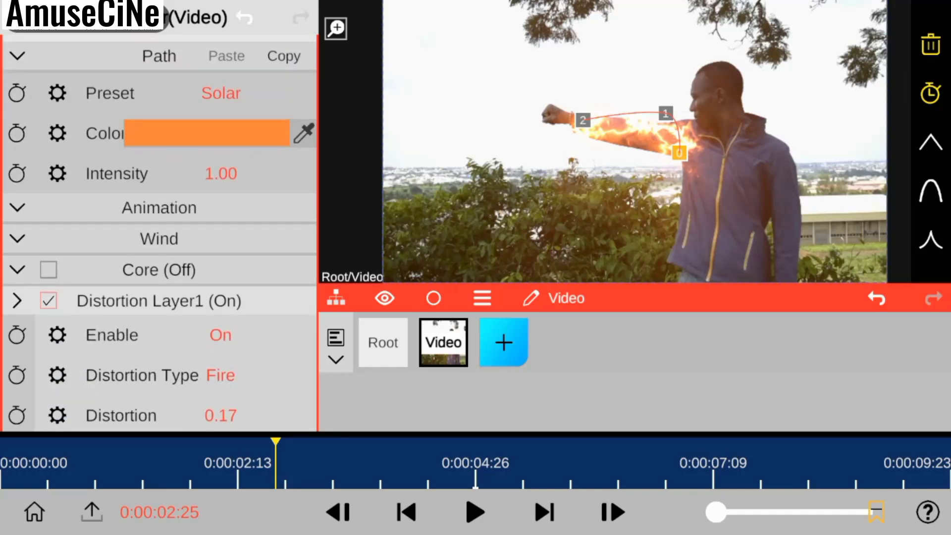
scroll(36, 200, "up", 2)
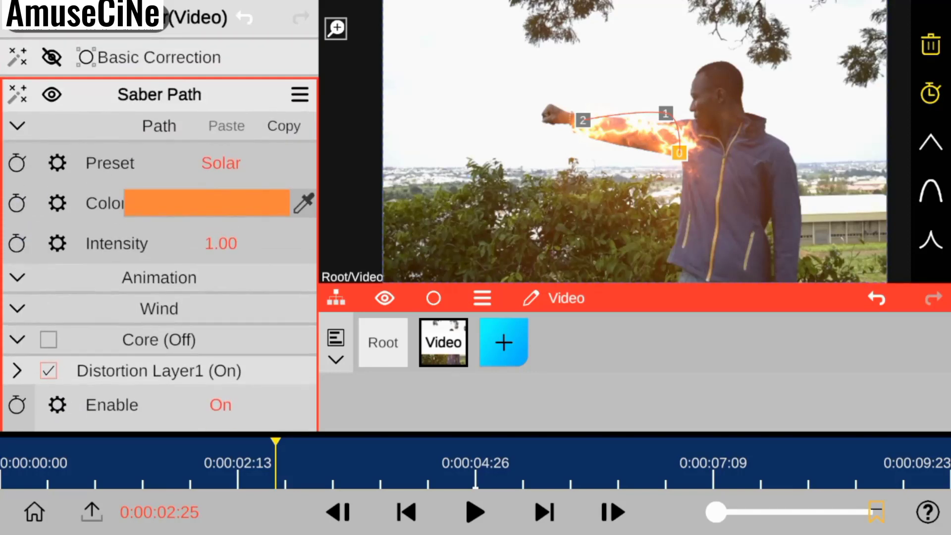
left_click(17, 126)
Step: Add a path keyframe at 0:00:02:25, then step forward past 0:00:03:05
left_click(16, 160)
left_click(17, 198)
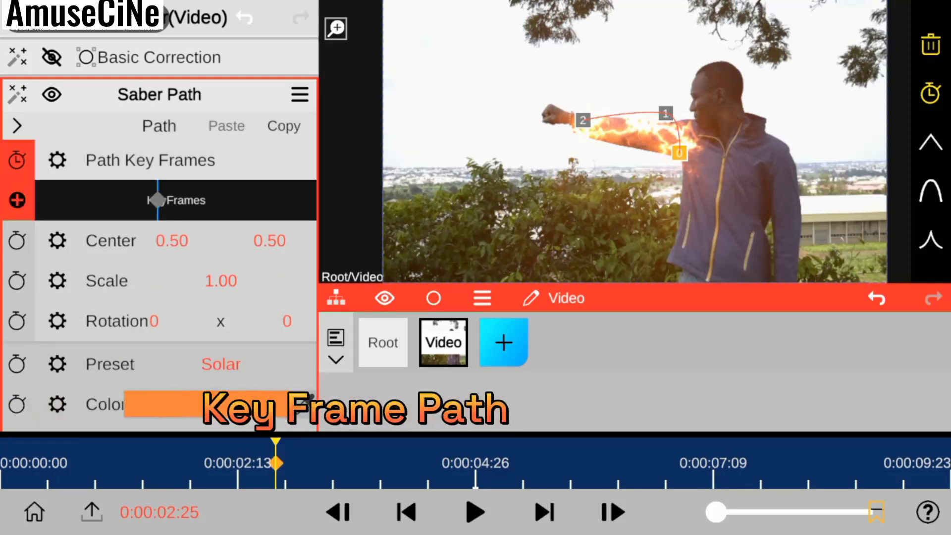
left_click(605, 520)
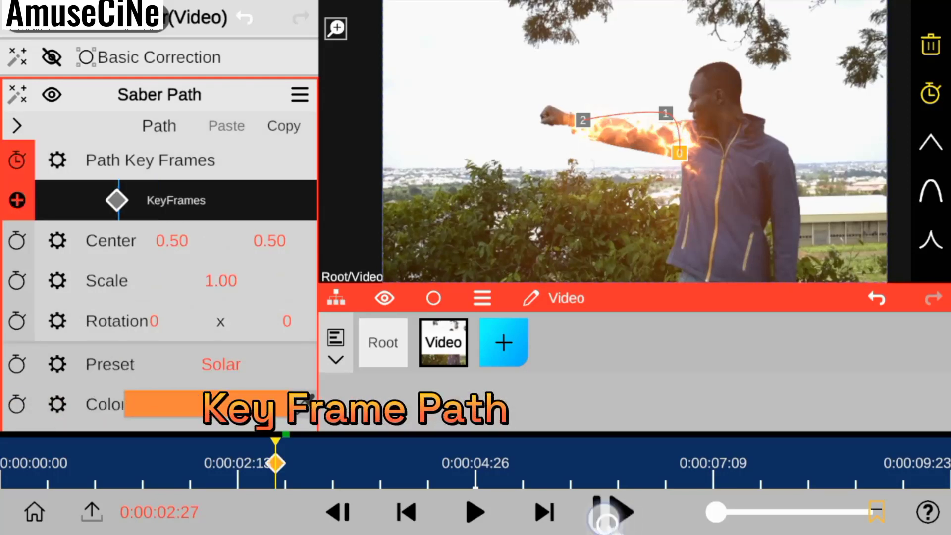
left_click(612, 512)
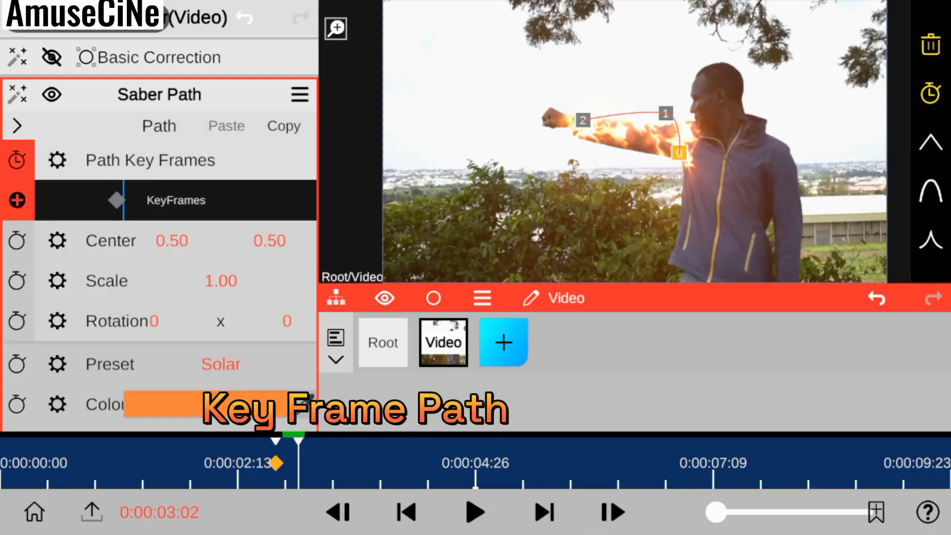
left_click(614, 512)
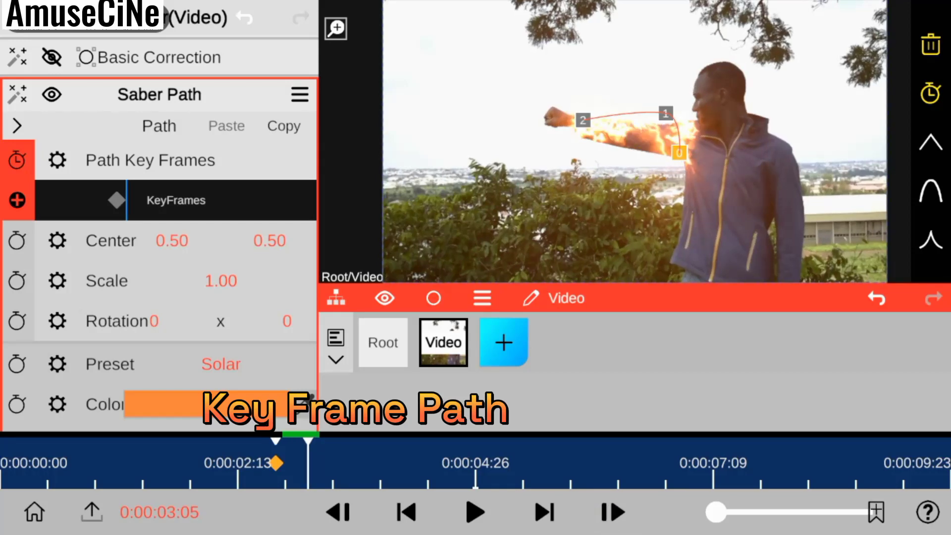
left_click(612, 512)
Step: Keyframe the path points to track the moving arm until the clip's last frame, then return to start
left_click_drag(666, 113, 660, 129)
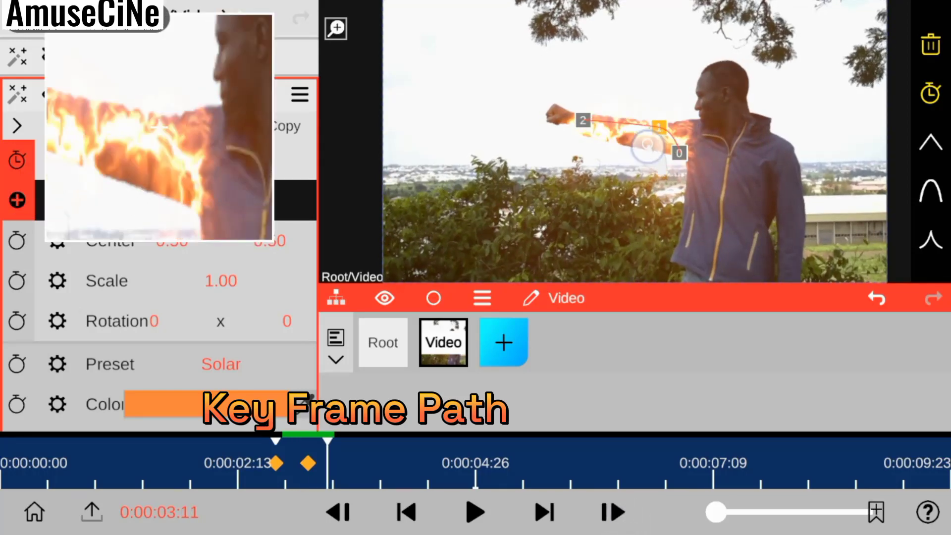
left_click(614, 511)
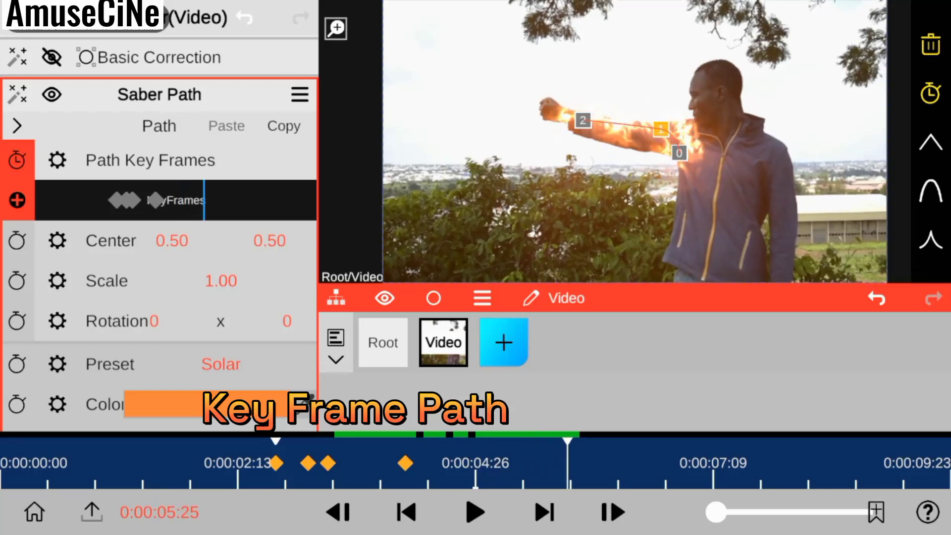
left_click_drag(159, 297, 158, 223)
left_click_drag(583, 120, 557, 124)
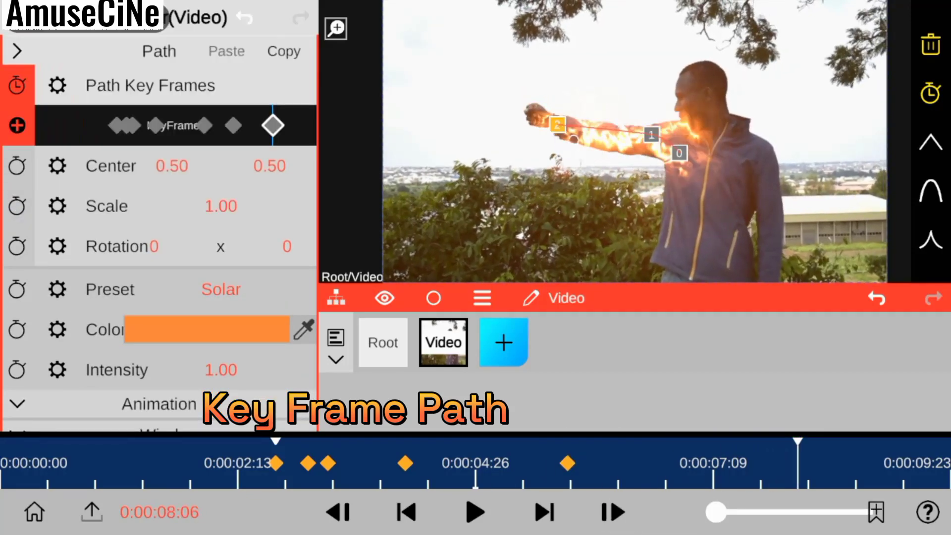
left_click(613, 512)
left_click_drag(602, 140, 619, 195)
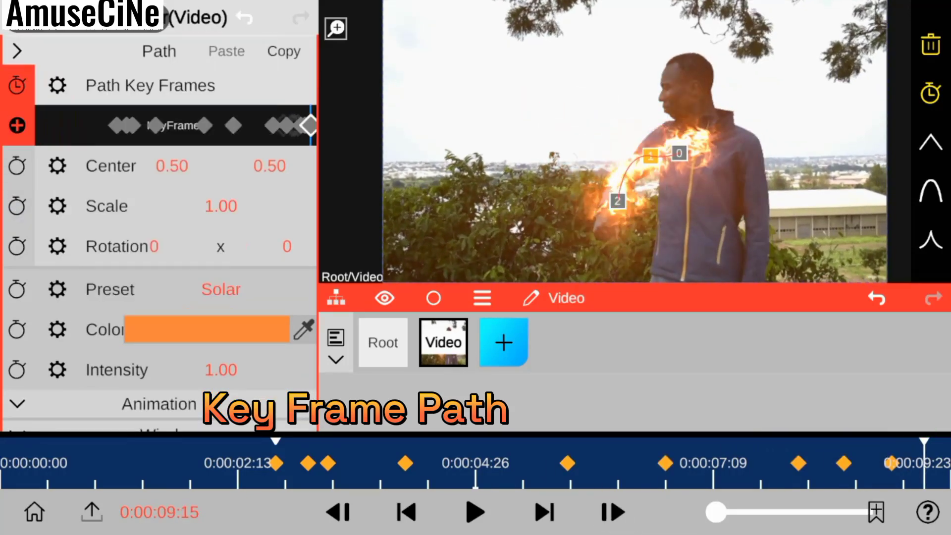
left_click(612, 511)
left_click(614, 513)
left_click(117, 123)
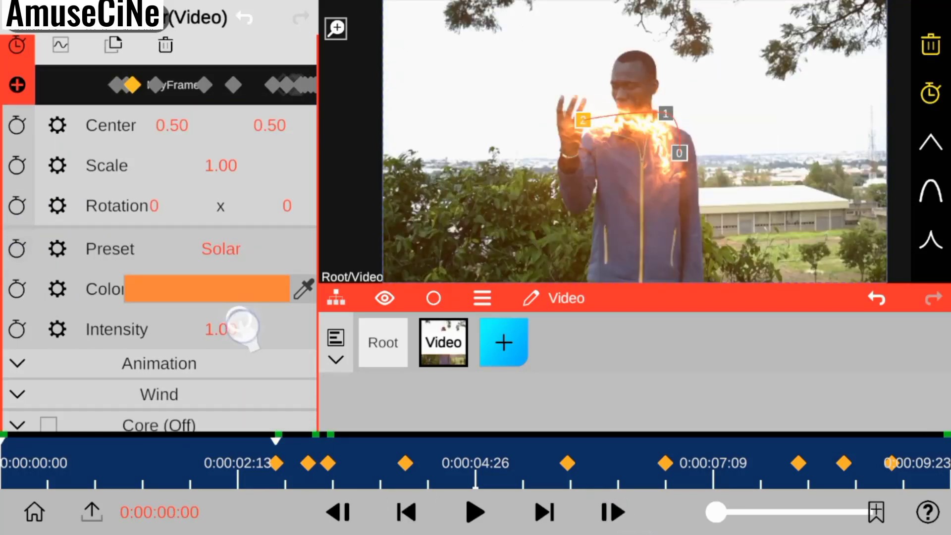
Step: Set Saber Path Intensity to 0.00 and Start Offset to 1.17, then zoom into the timeline
left_click_drag(243, 327, 303, 450)
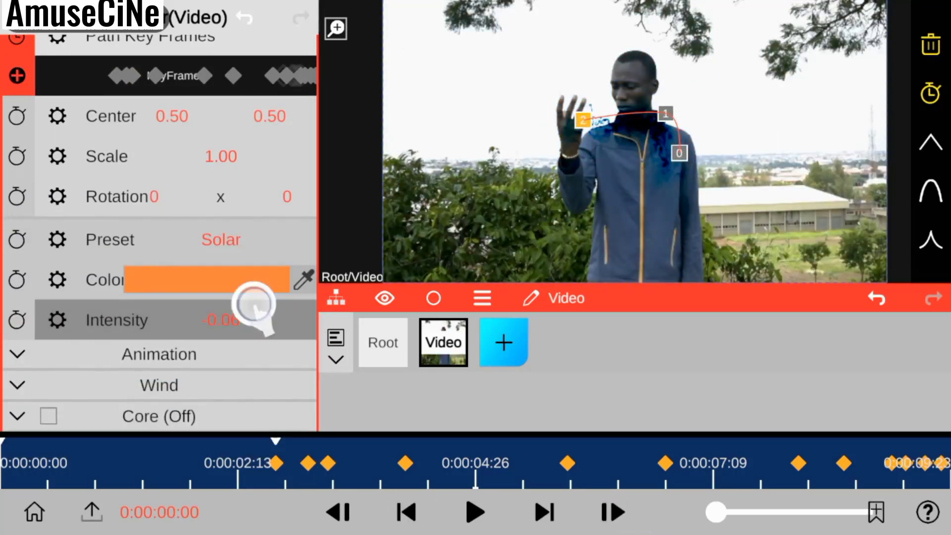
mouse_move(259, 318)
left_mouse_down()
mouse_move(286, 313)
mouse_move(292, 296)
left_mouse_up()
scroll(158, 248, "down", 3)
left_click(229, 171)
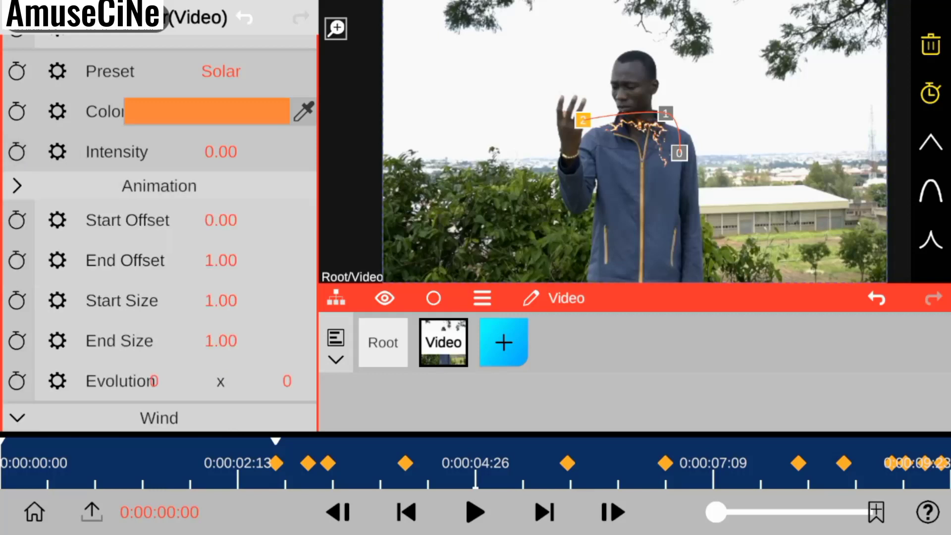
mouse_move(237, 221)
left_mouse_down()
mouse_move(248, 278)
mouse_move(220, 38)
left_mouse_up()
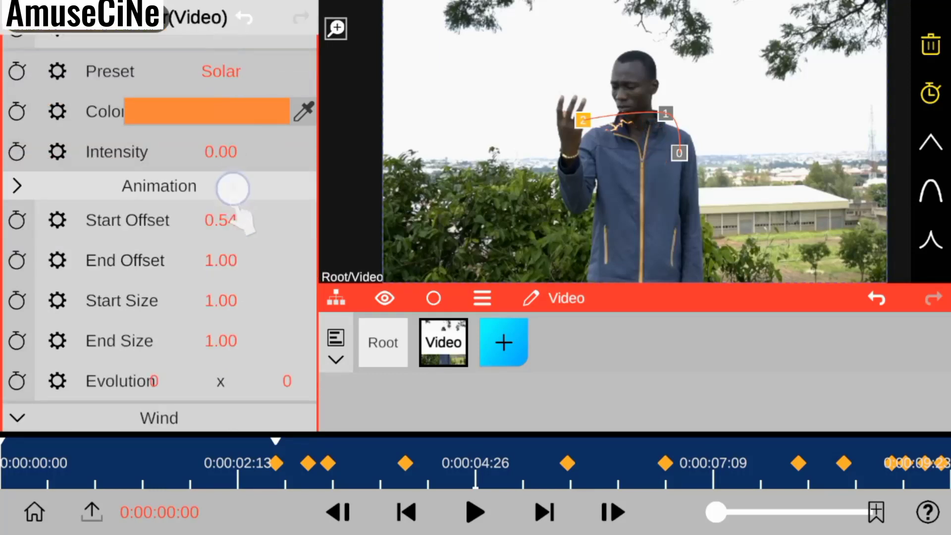
left_click_drag(233, 186, 195, 95)
left_click_drag(241, 200, 223, 96)
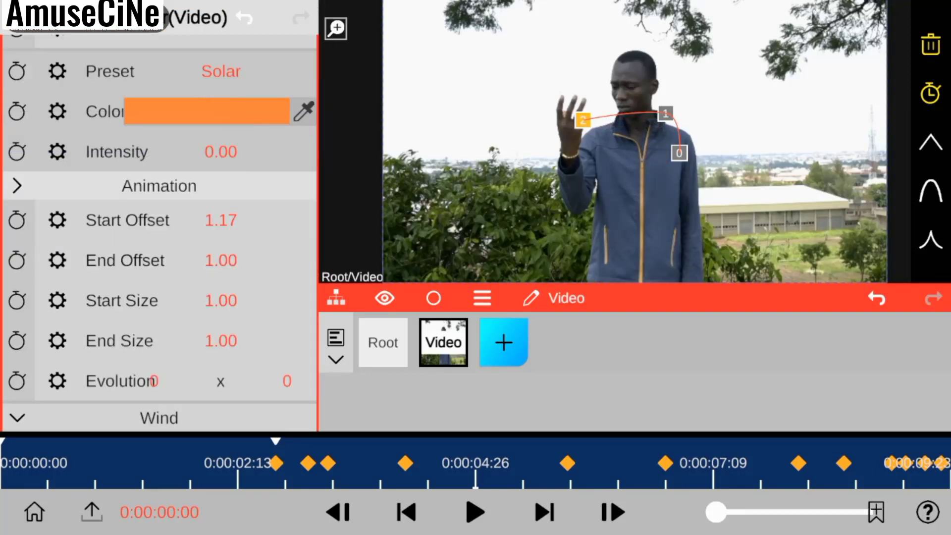
scroll(158, 223, "up", 3)
left_click_drag(768, 512, 801, 511)
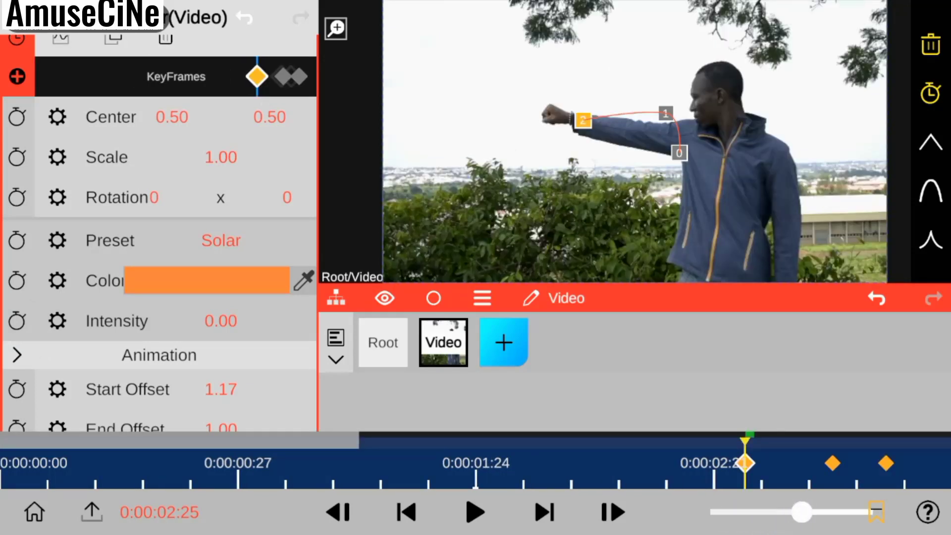
Step: Turn on keyframing for the Intensity and Start Offset properties
left_click(17, 320)
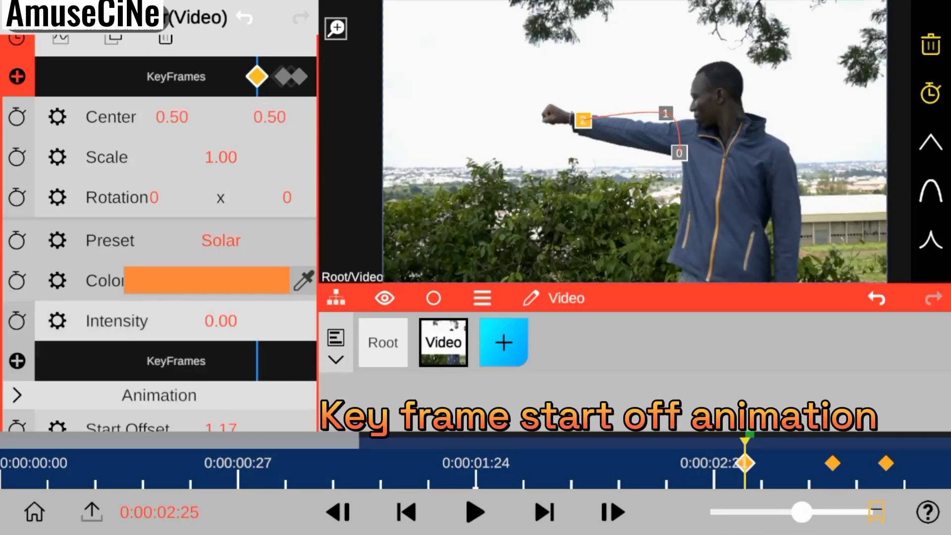
left_click_drag(16, 352, 16, 245)
left_click(16, 323)
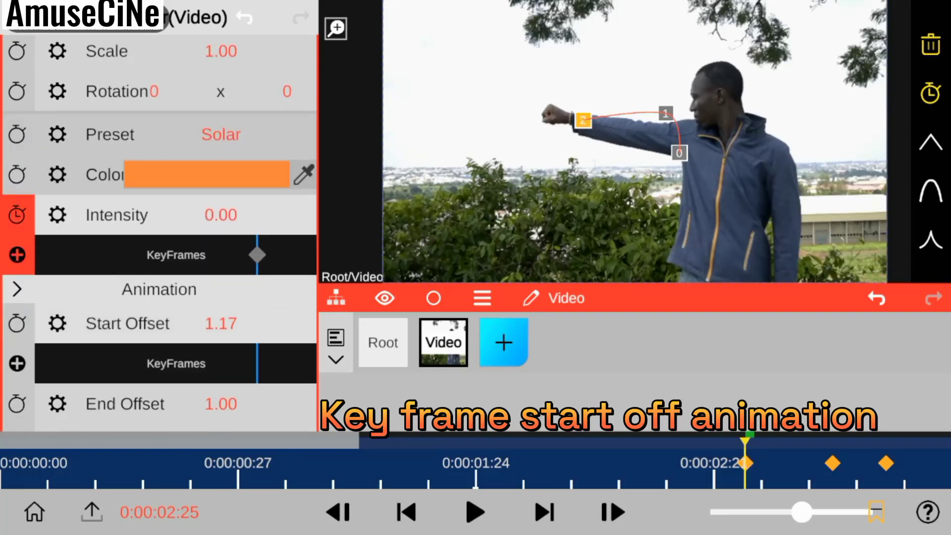
scroll(159, 233, "up", 3)
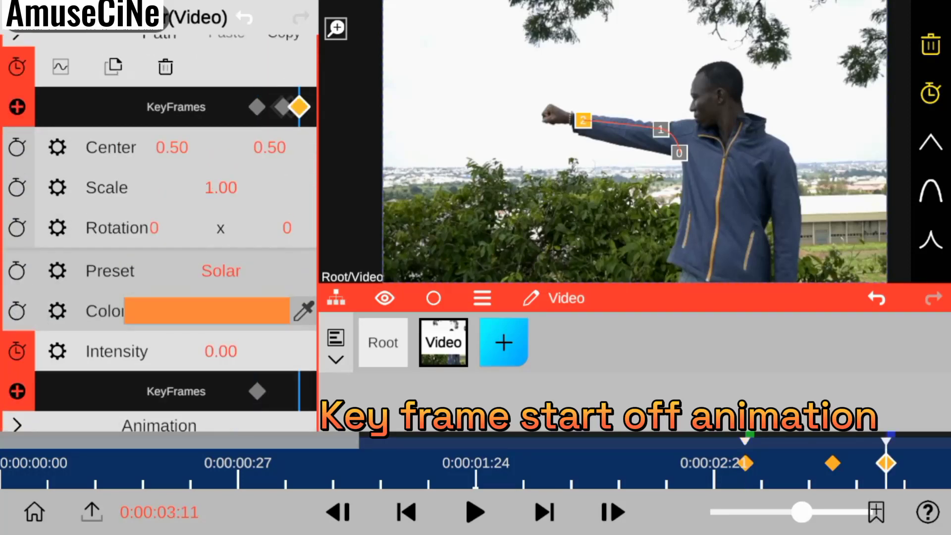
Step: Keyframe Intensity to 1.06 at 0:00:03:05 and shape its curve into an ease-out
left_click(257, 107)
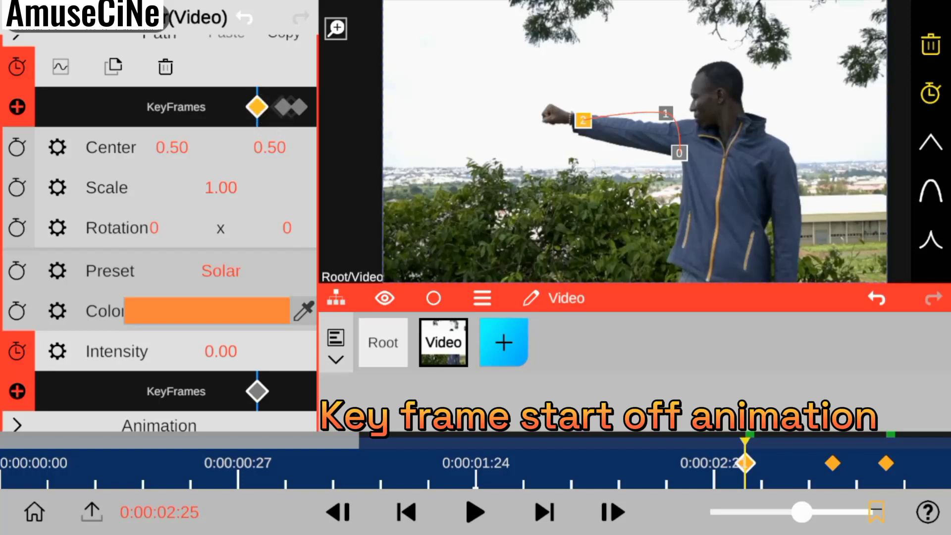
left_click_drag(743, 470, 218, 471)
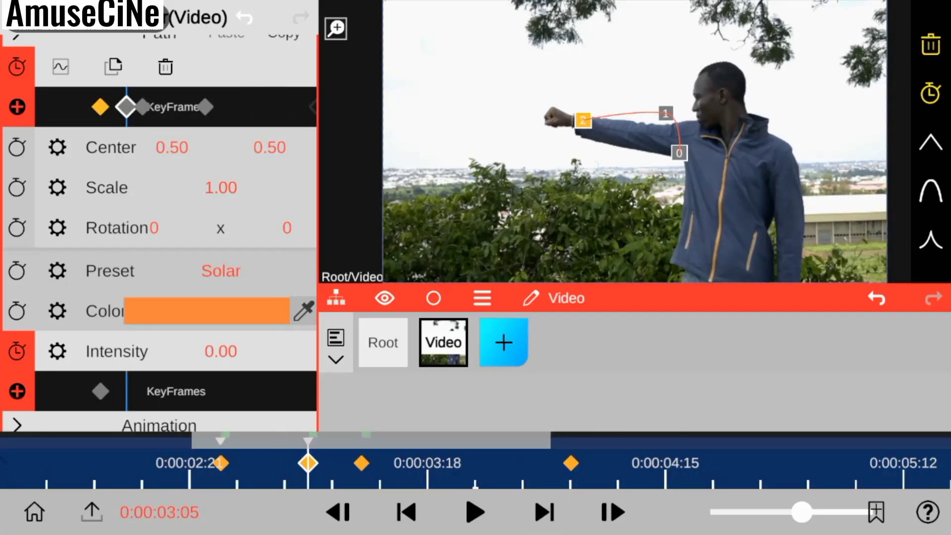
left_click_drag(245, 349, 248, 223)
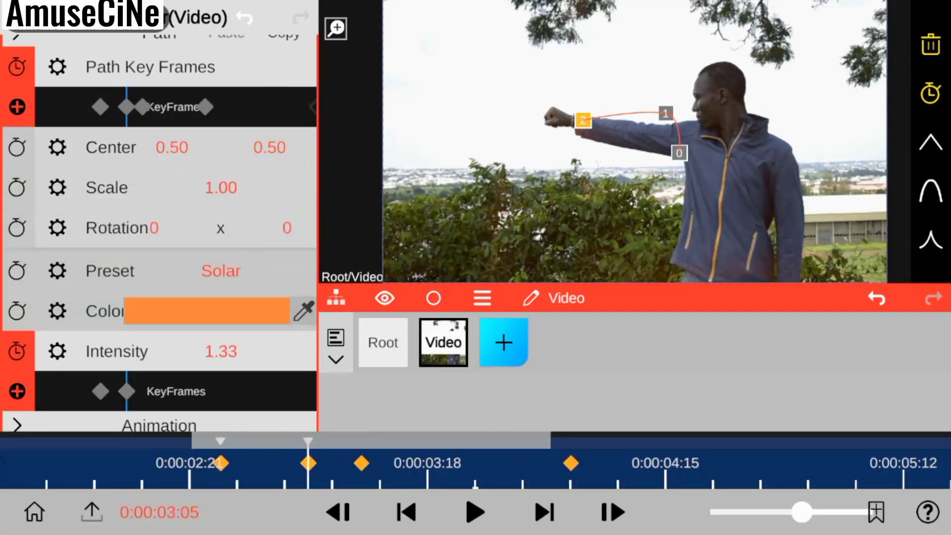
left_click_drag(252, 349, 255, 381)
left_click_drag(250, 329, 258, 320)
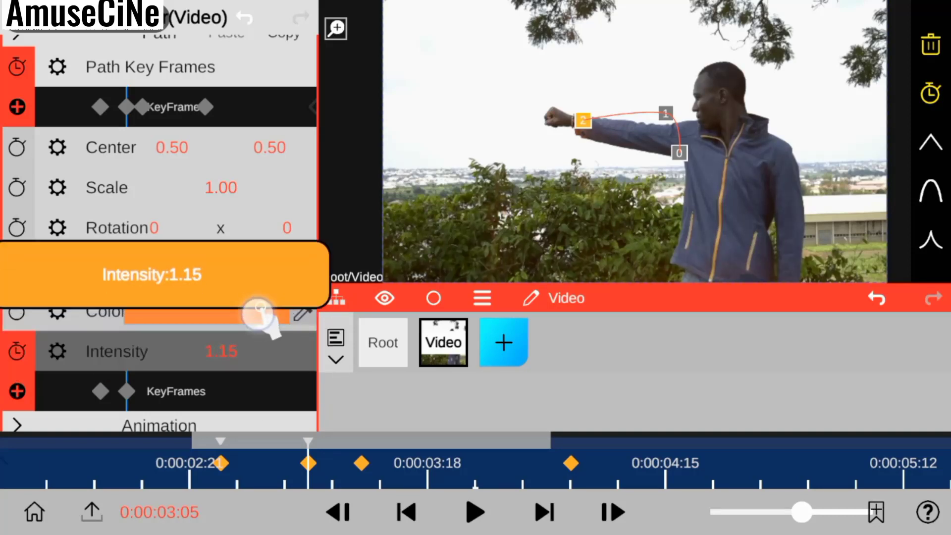
left_click(61, 351)
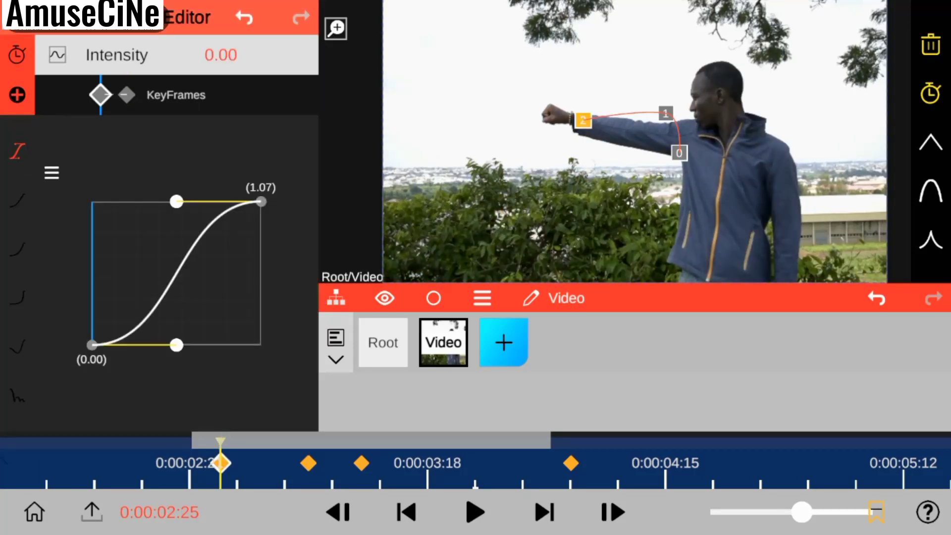
left_click_drag(176, 344, 92, 265)
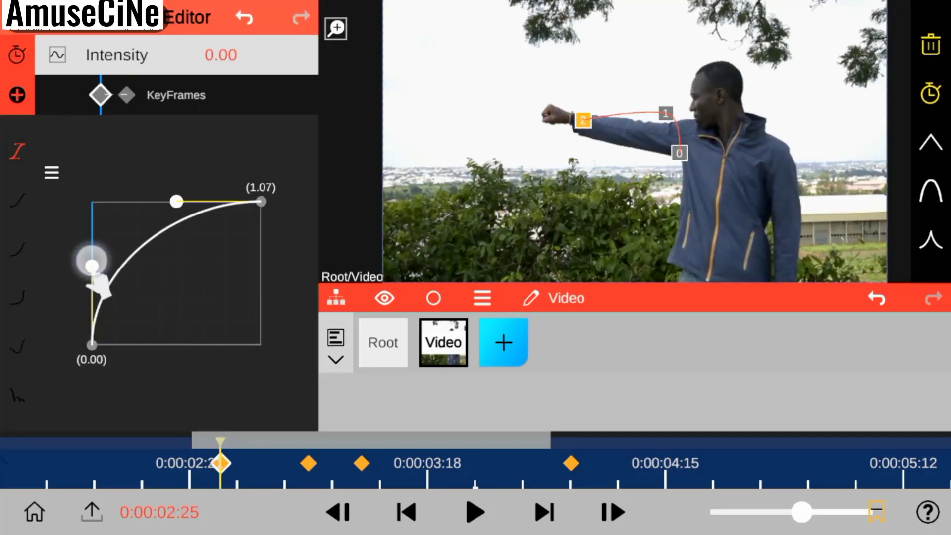
Step: Set the Root preview Render Mode to All Layers
left_click(379, 343)
left_click(232, 210)
left_click(99, 106)
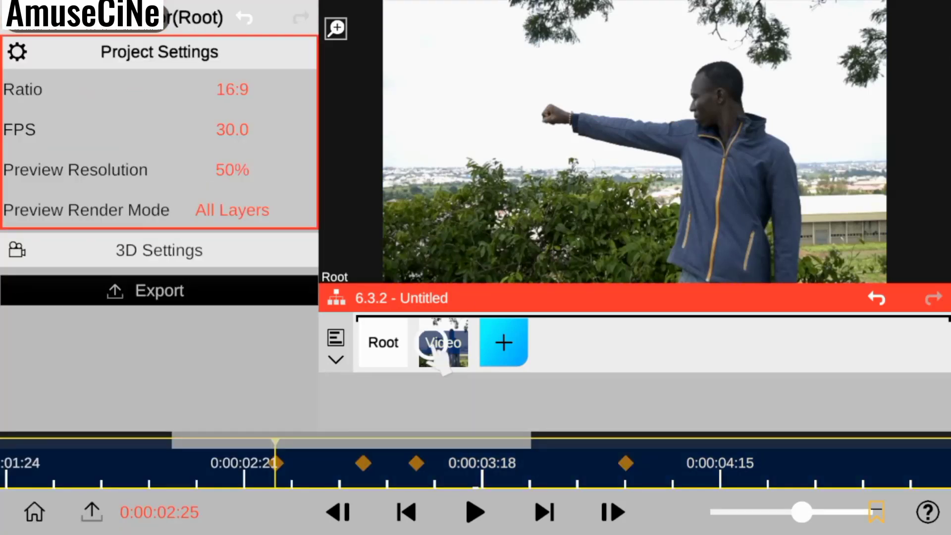
Step: On the Video layer, keyframe Start Offset to 0 at 0:00:03:05, then step forward to check
left_click(436, 346)
scroll(158, 223, "down", 10)
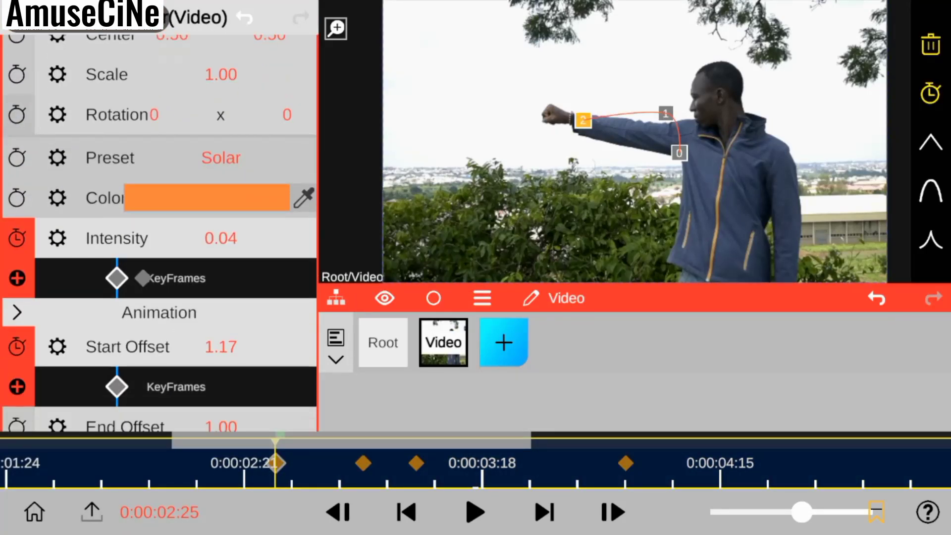
left_click_drag(495, 466, 440, 466)
scroll(158, 223, "down", 3)
left_click(219, 257)
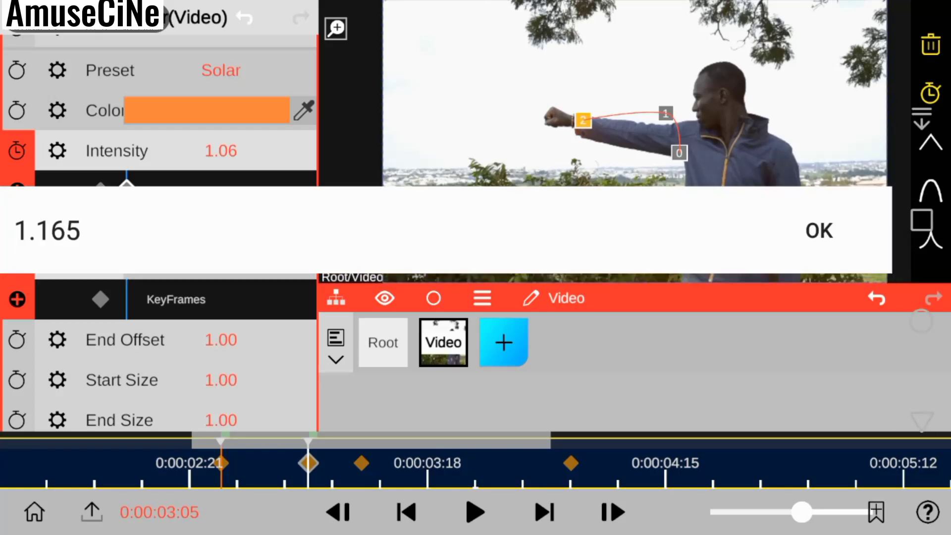
key("BackSpace")
key("BackSpace")
key("BackSpace")
type("0")
key("Return")
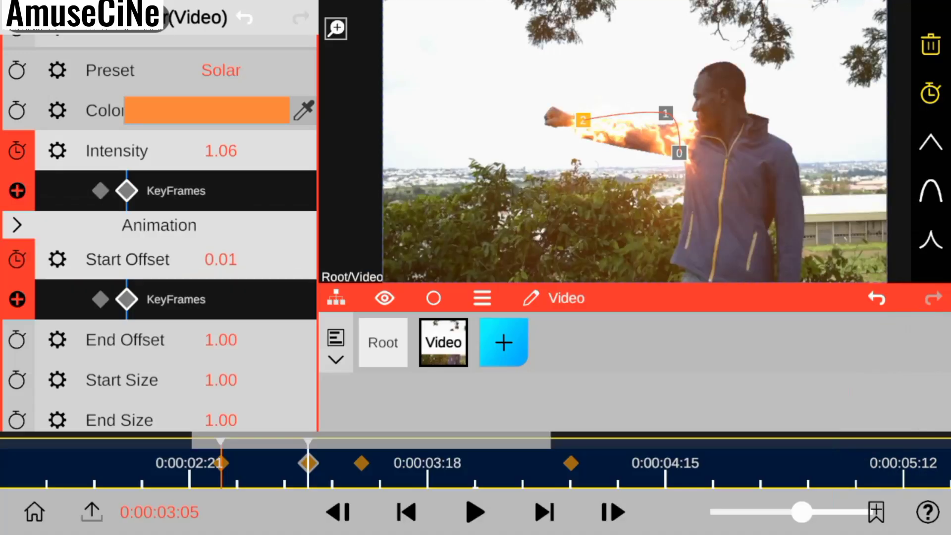
left_click_drag(245, 248, 278, 393)
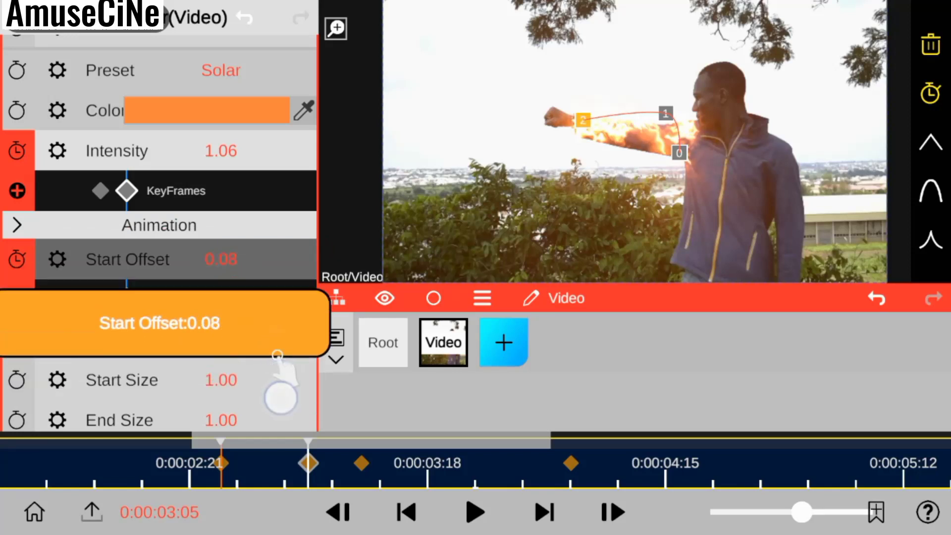
left_click(308, 463)
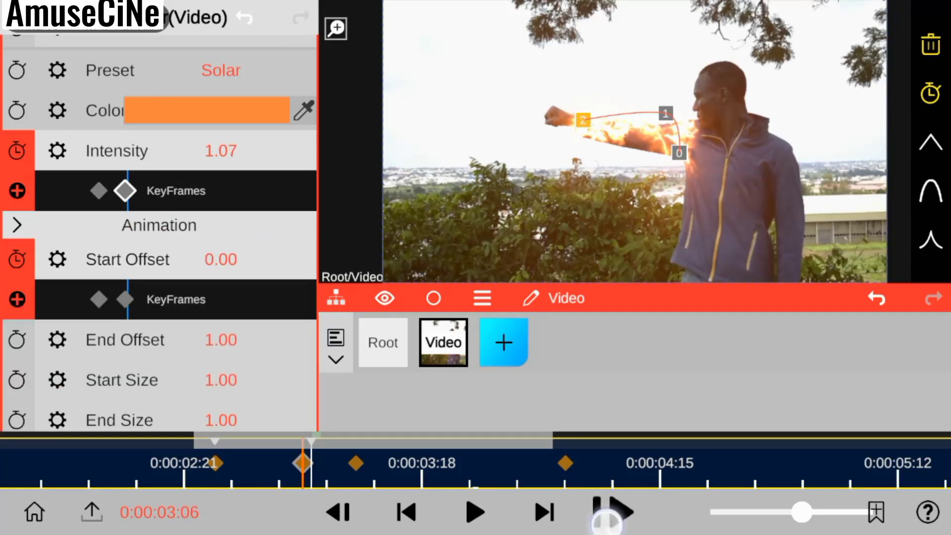
left_click(607, 518)
Step: Zoom the timeline out and keyframe Intensity to exactly 0.00 at 0:00:09:19
left_click_drag(801, 512, 753, 512)
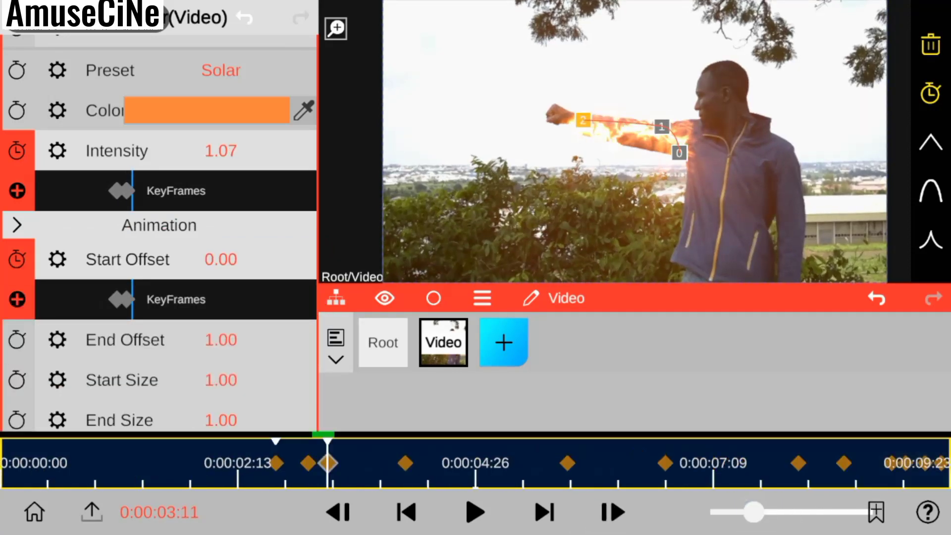
scroll(158, 223, "up", 5)
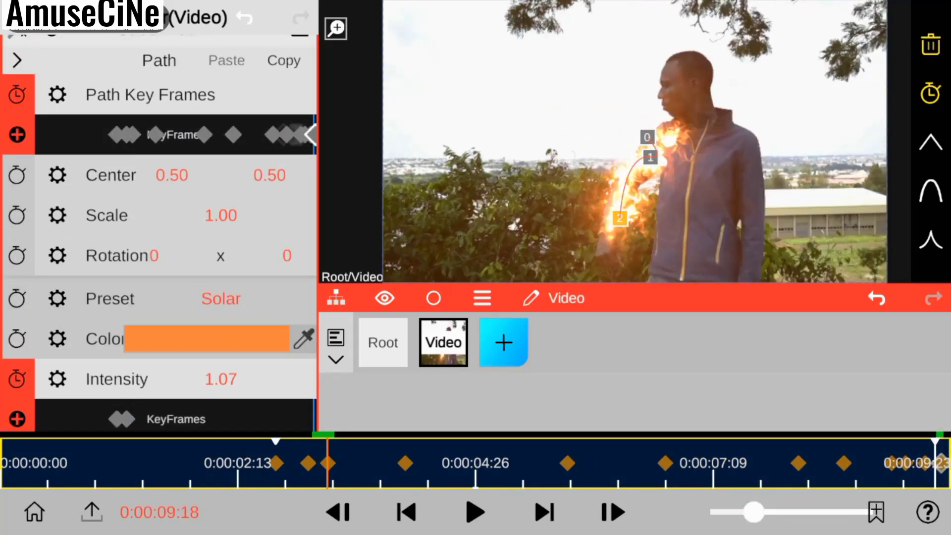
scroll(10, 298, "down", 3)
left_click_drag(928, 463, 902, 463)
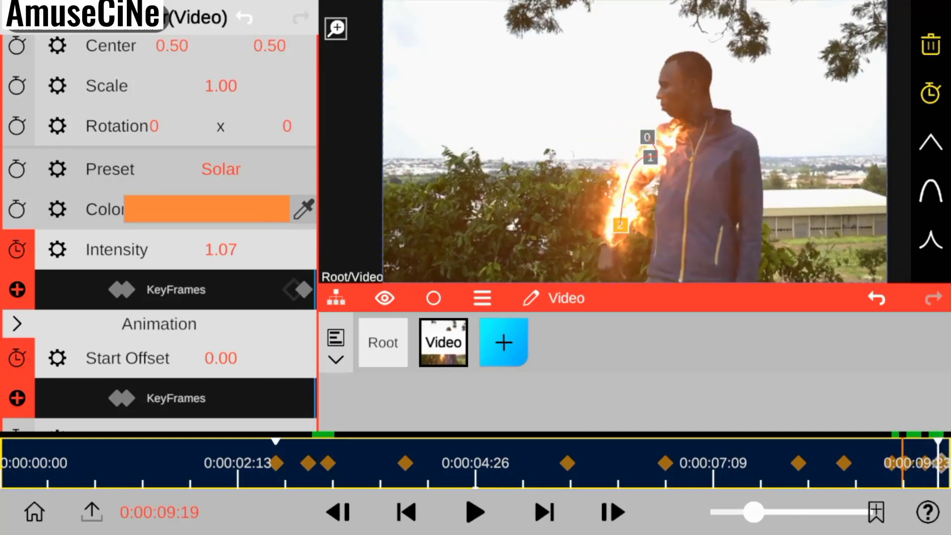
left_click_drag(248, 267, 289, 396)
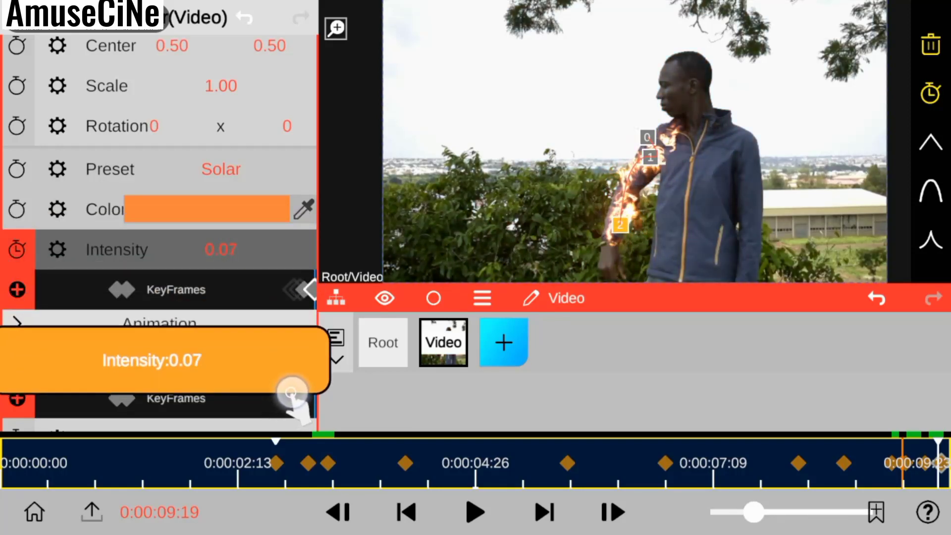
left_click_drag(288, 397, 282, 397)
left_click_drag(257, 229, 282, 276)
left_click(220, 241)
key("BackSpace")
type("00")
key("Return")
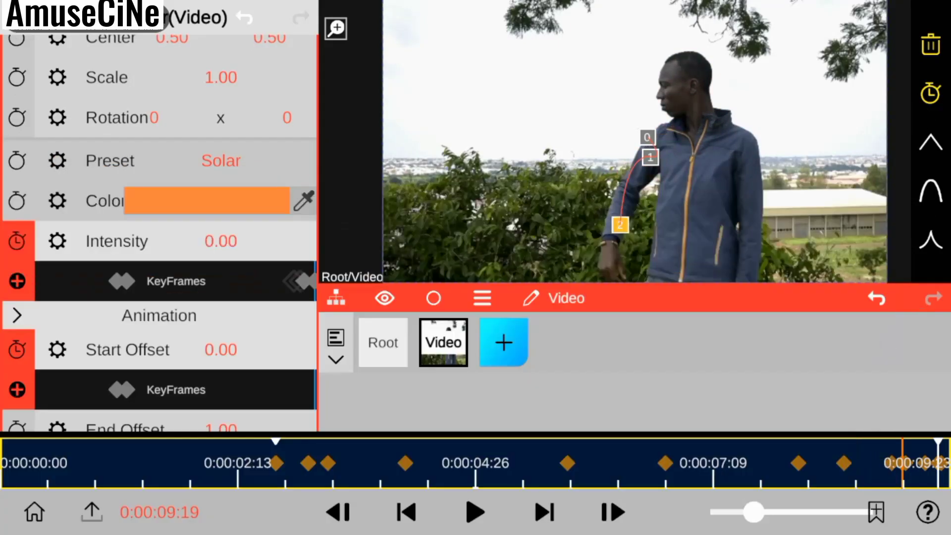
scroll(17, 131, "down", 2)
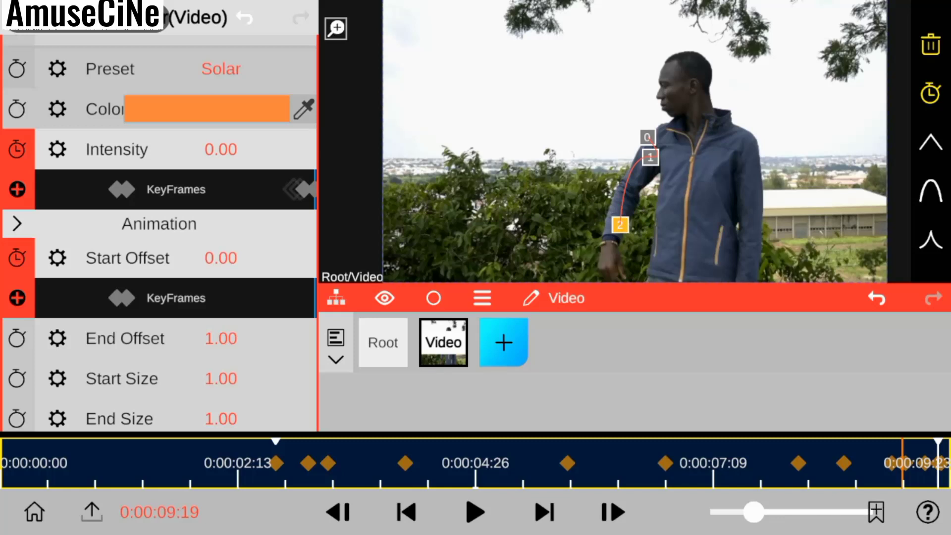
Step: Keyframe Saber Path End Offset down to -0.18 at the final keyframe, 0:00:09:19
left_click(17, 338)
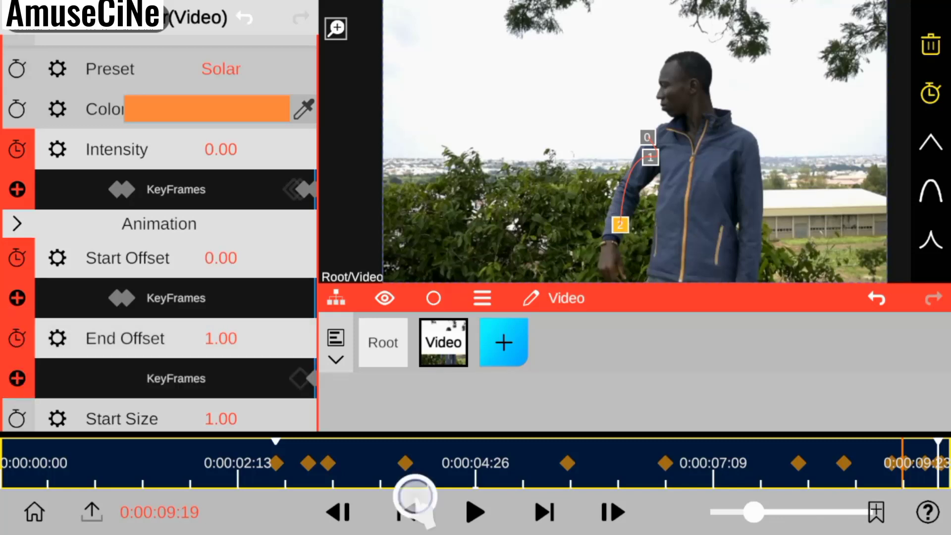
left_click_drag(925, 463, 905, 463)
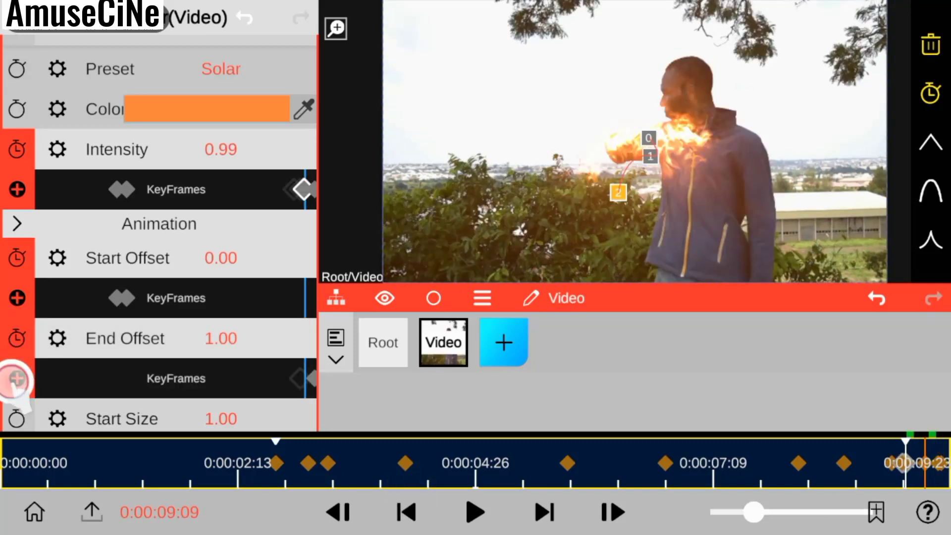
left_click(545, 512)
left_click(545, 511)
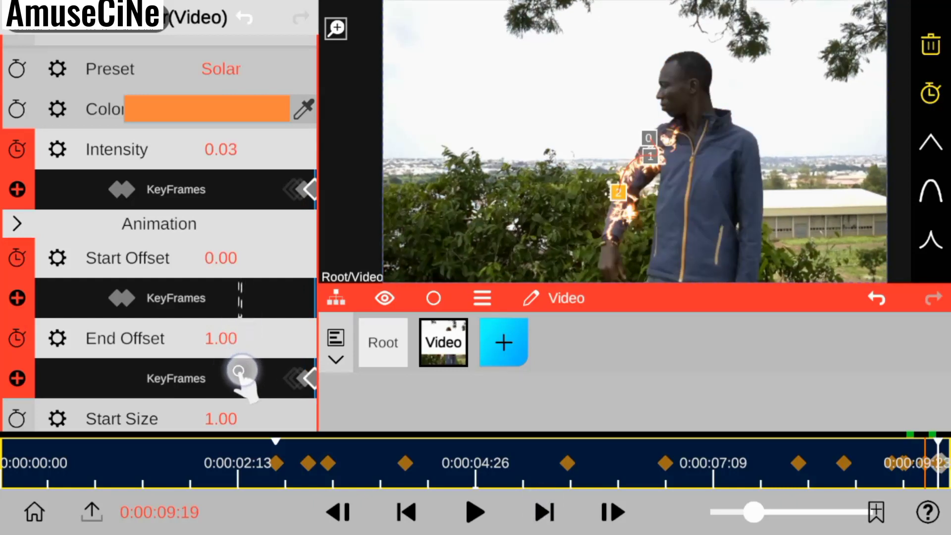
left_click_drag(221, 338, 235, 475)
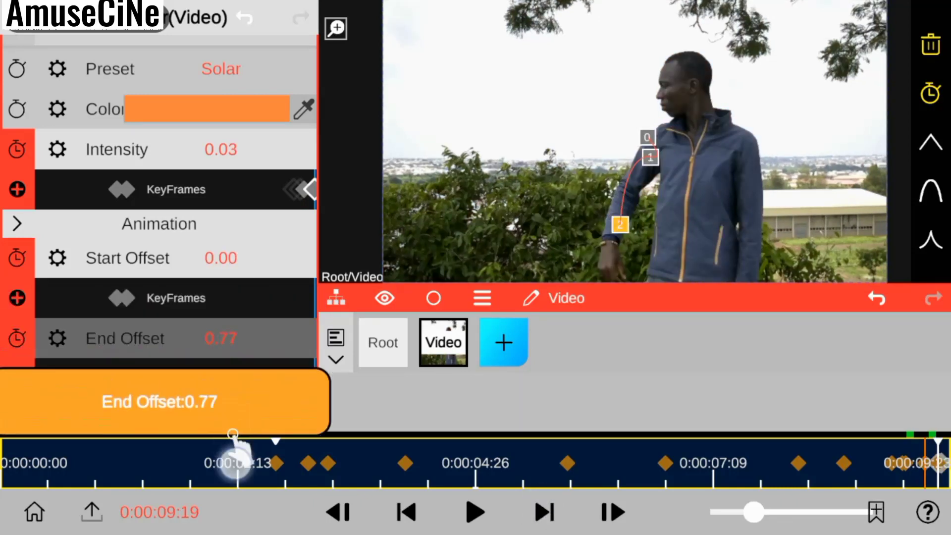
left_click_drag(237, 338, 228, 446)
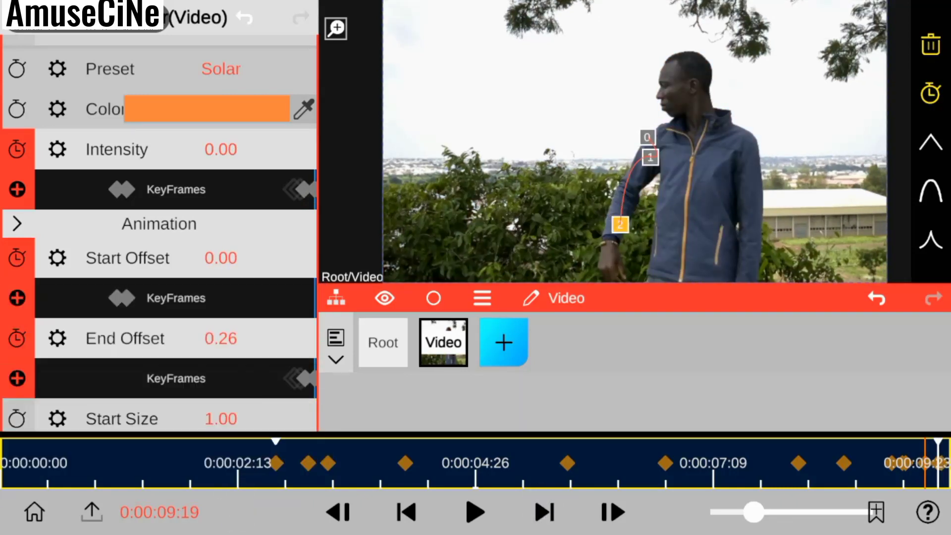
left_click_drag(236, 338, 235, 476)
scroll(159, 232, "up", 3)
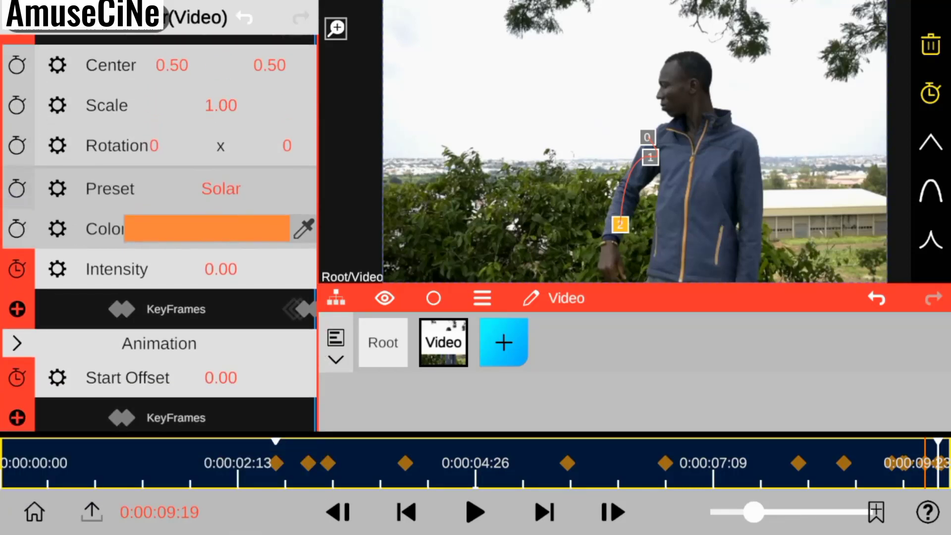
scroll(159, 233, "up", 4)
Step: Collapse Saber Path, play the Root composition from 0:00:00:00, then return to the Video layer
left_click(158, 108)
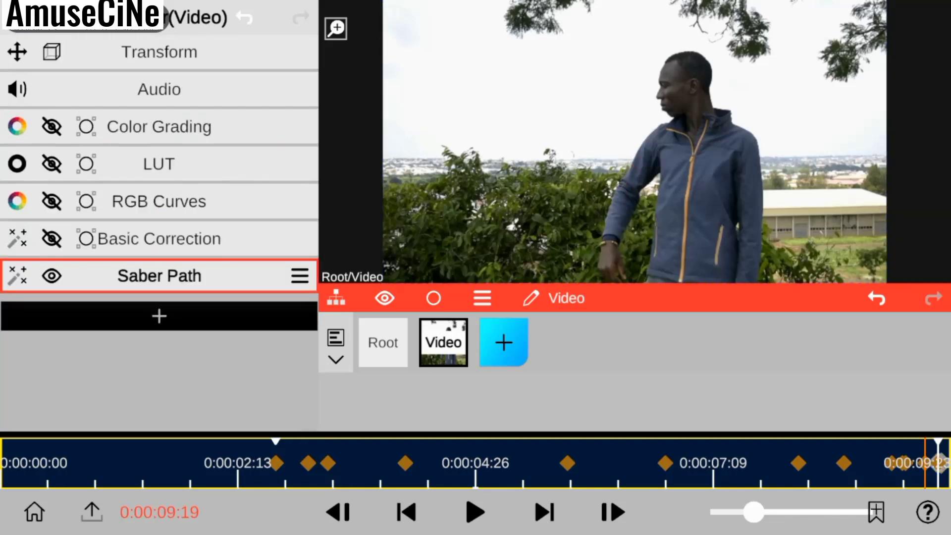
left_click(383, 343)
key("Home")
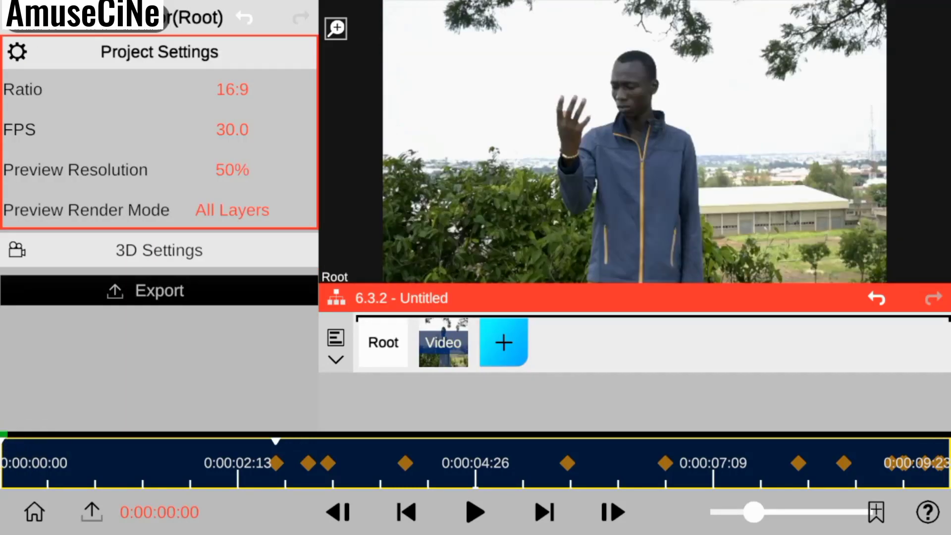
key("space")
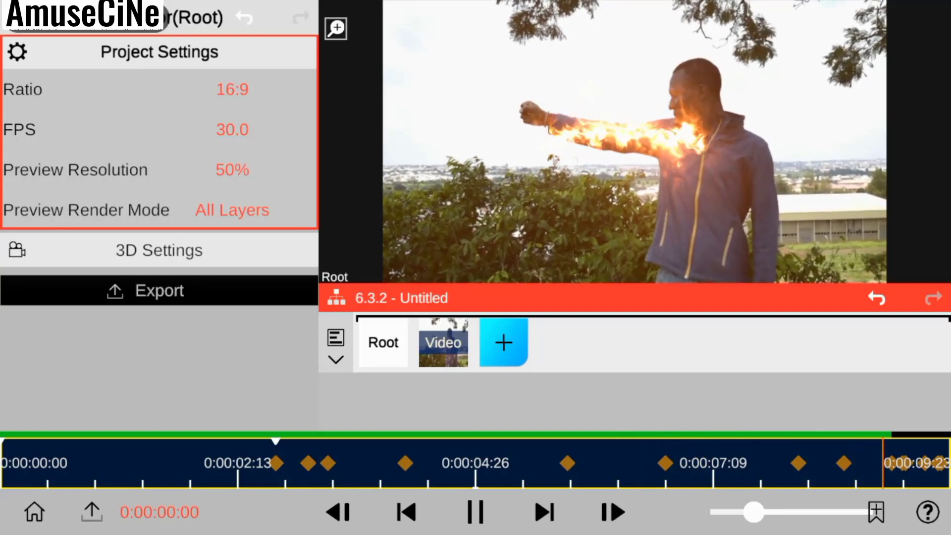
left_click(432, 342)
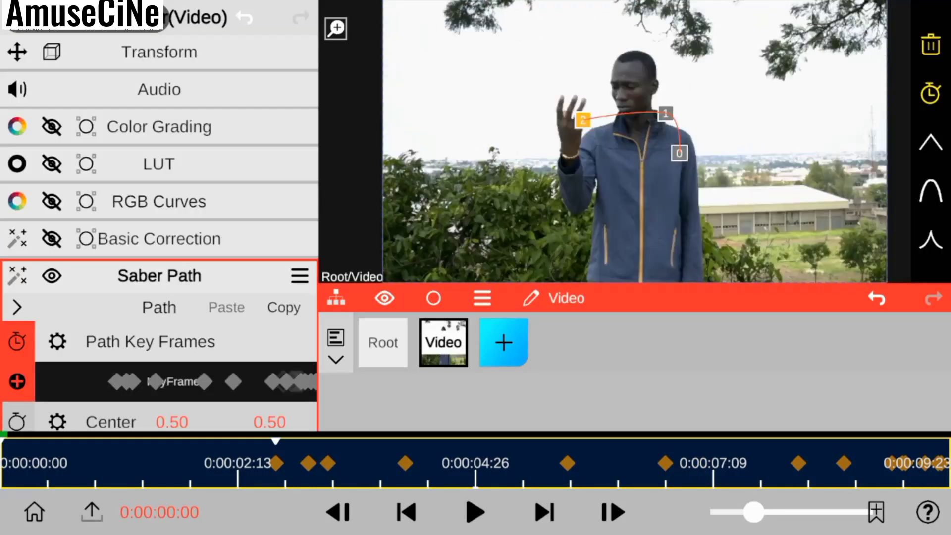
Step: Collapse Saber Path and turn on the LUT, RGB Curves and Basic Correction effects
left_click(134, 257)
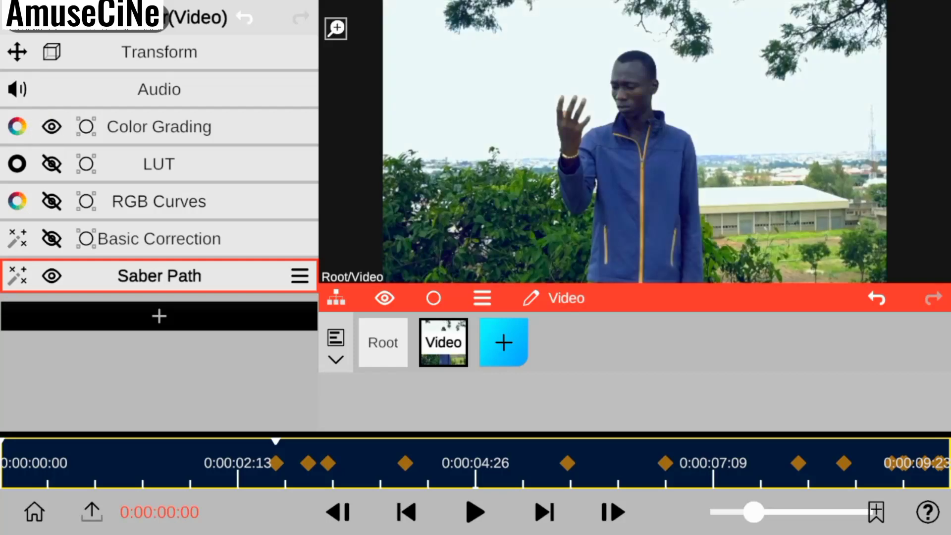
left_click(49, 159)
left_click(159, 164)
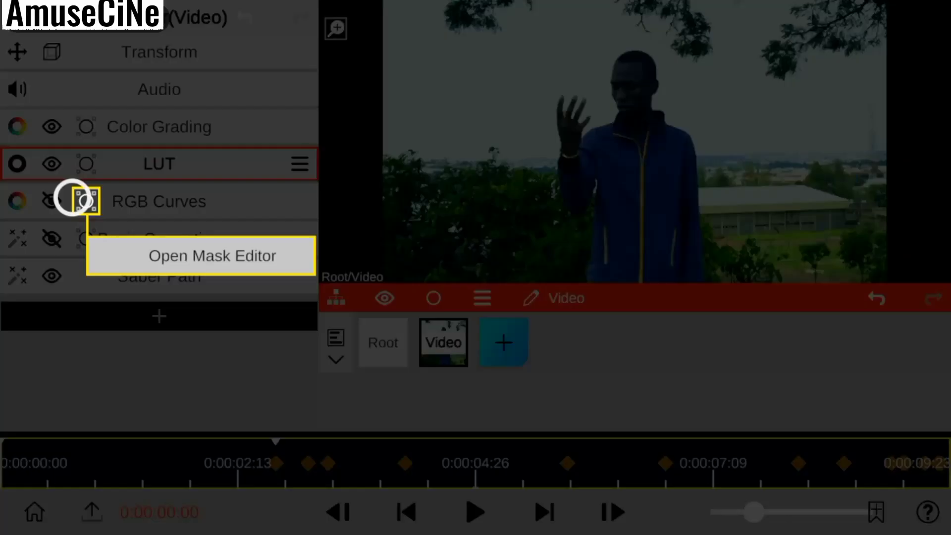
left_click(51, 201)
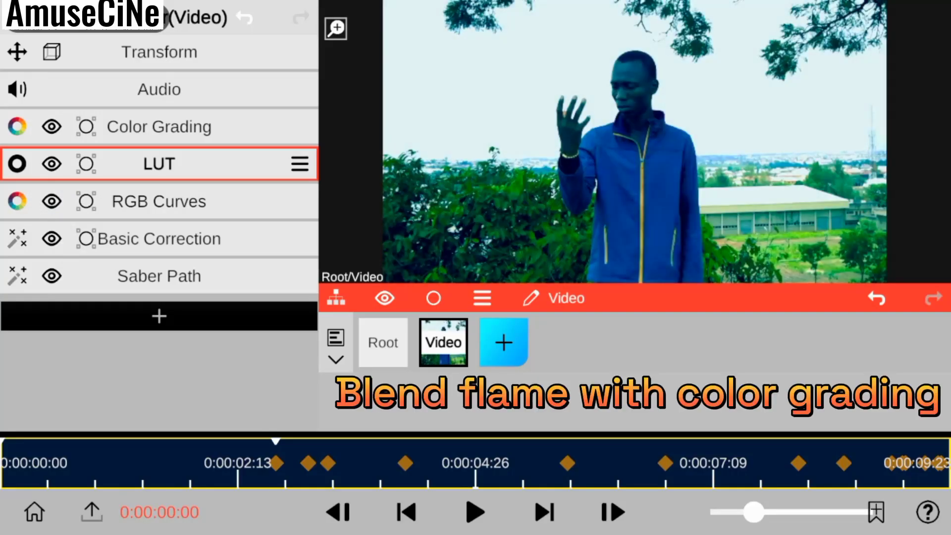
Step: Move Saber Path up just below Audio, above Color Grading, and replay from about 0:00:01:29
mouse_move(149, 270)
left_mouse_down()
mouse_move(130, 134)
mouse_move(127, 296)
left_mouse_up()
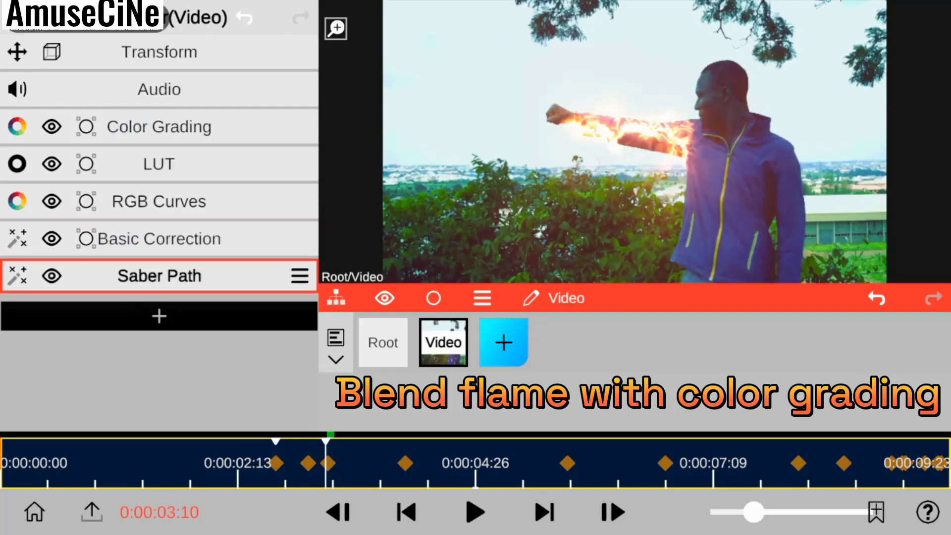
left_click_drag(144, 237, 136, 96)
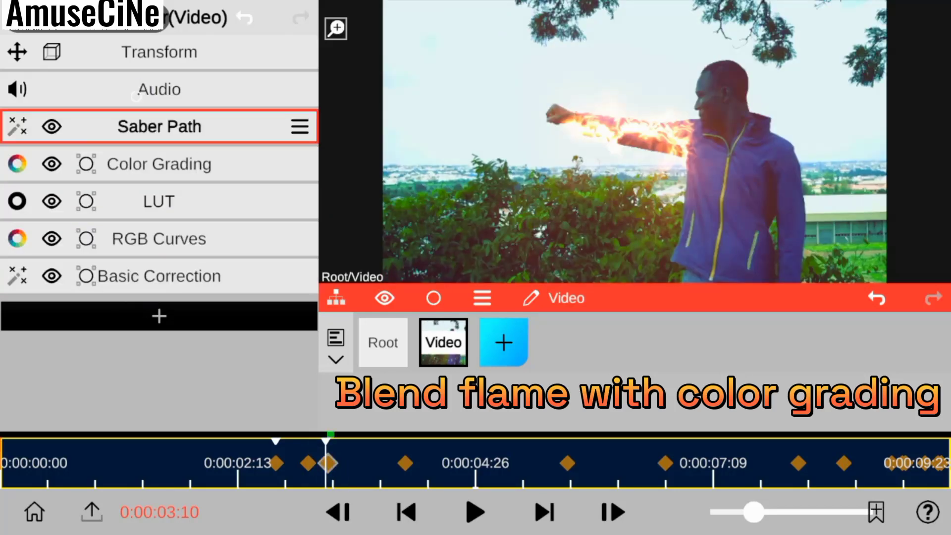
left_click(193, 463)
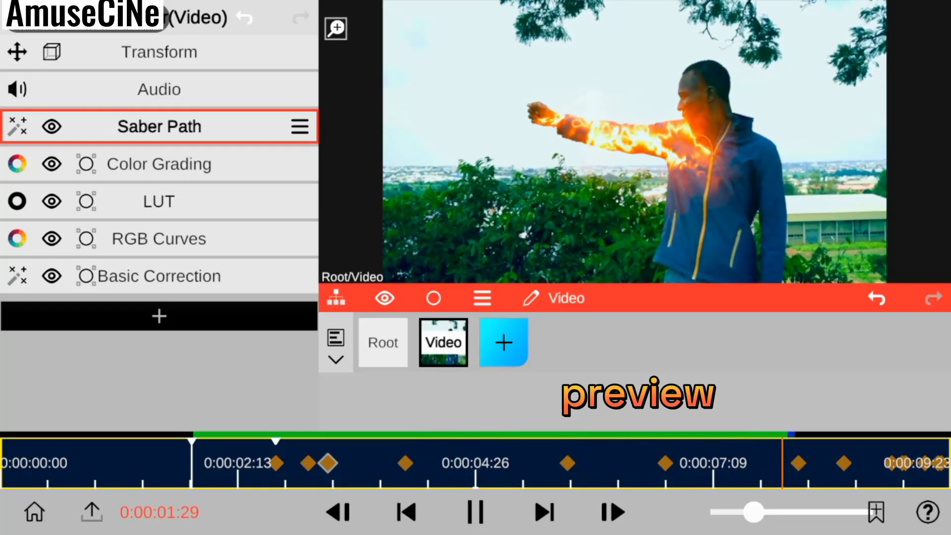
Step: At 0:00:09:09, move the flame path's end point further along the arm
left_click(476, 511)
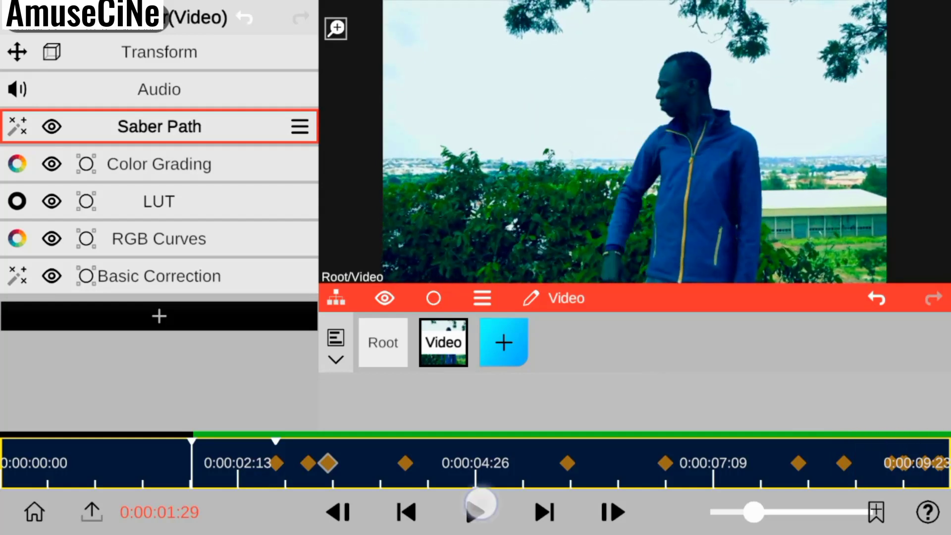
left_click(475, 505)
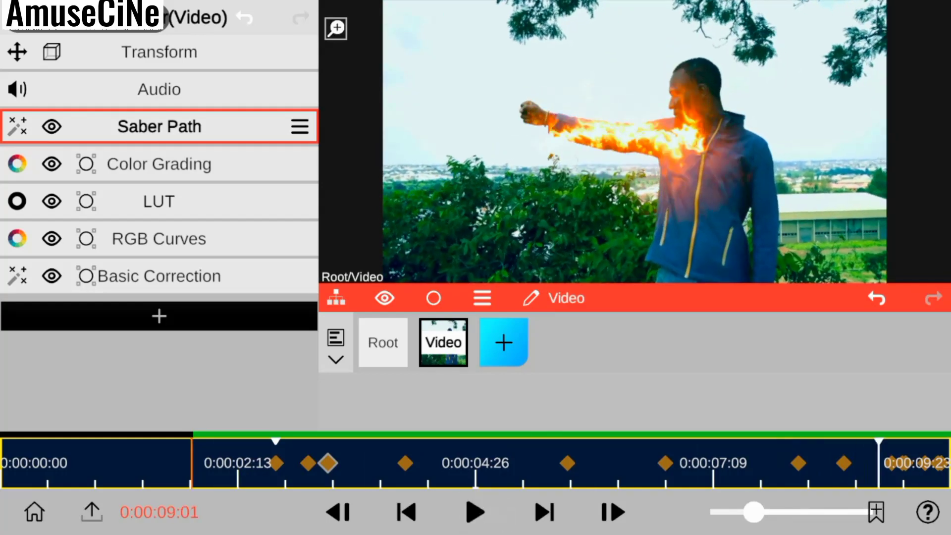
left_click(613, 512)
left_click(136, 125)
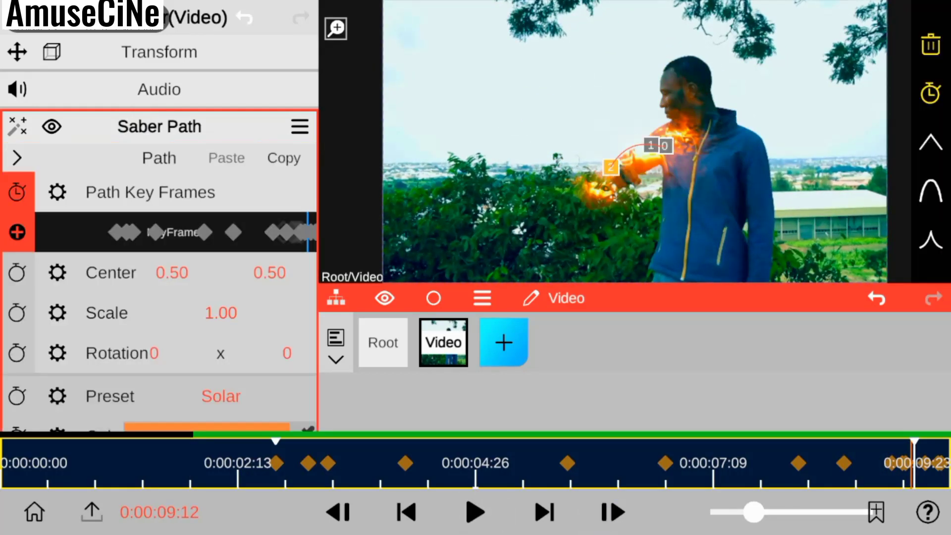
left_click(349, 512)
left_click(349, 513)
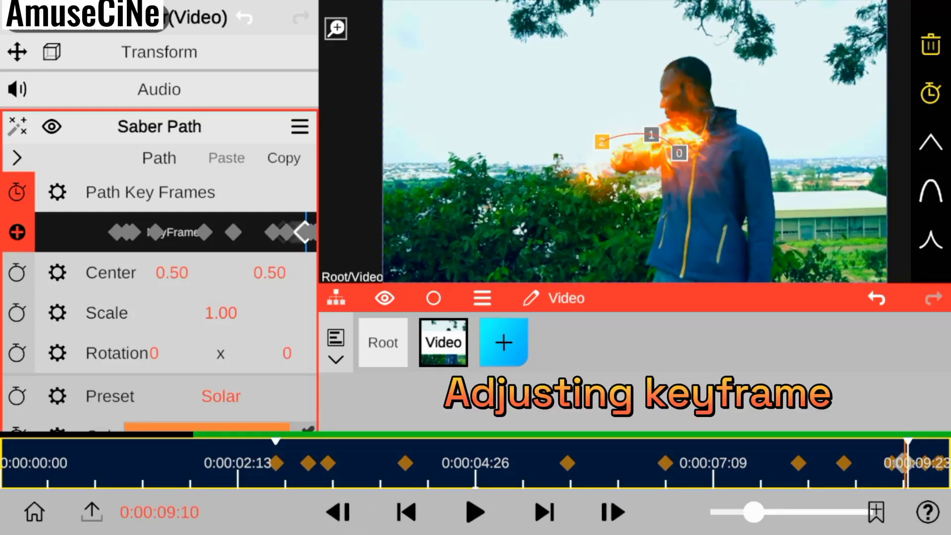
left_click(410, 520)
left_click_drag(605, 149, 631, 142)
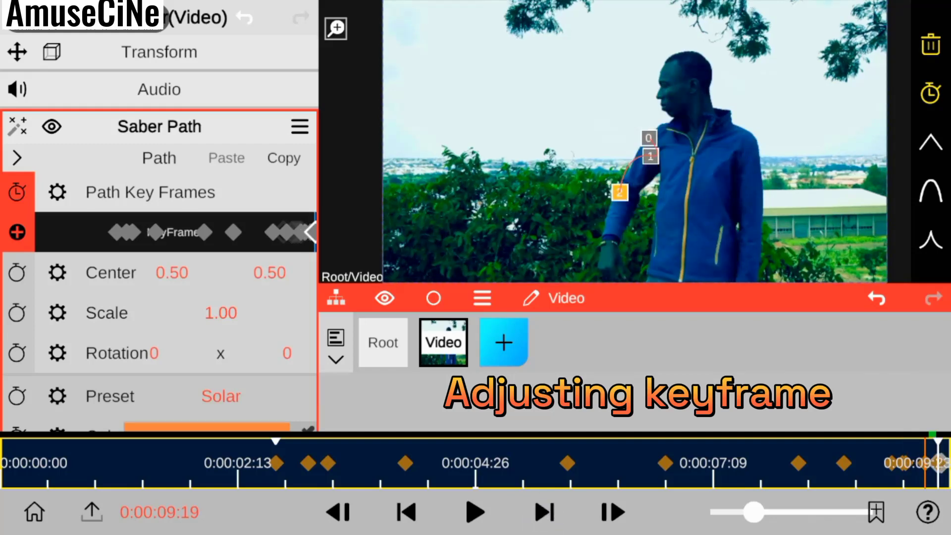
Step: Raise the flame Intensity to about 1.14 to add a keyframe, then collapse Saber Path
scroll(159, 247, "down", 3)
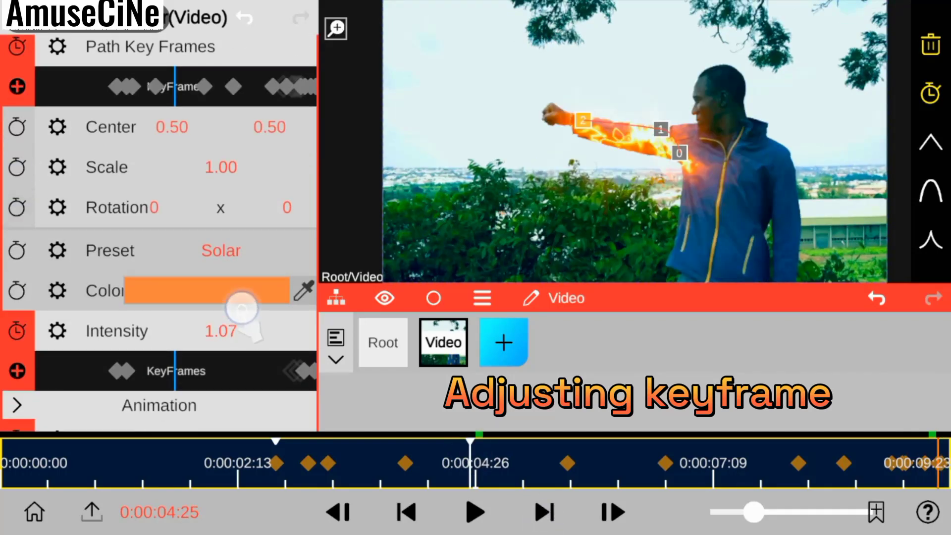
left_click_drag(242, 308, 250, 308)
left_click(522, 463)
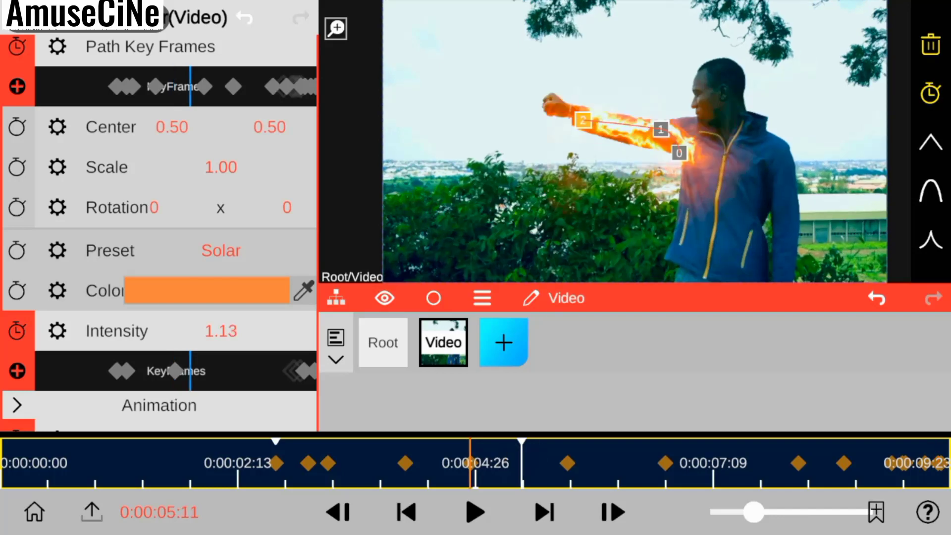
scroll(158, 233, "up", 3)
left_click(158, 126)
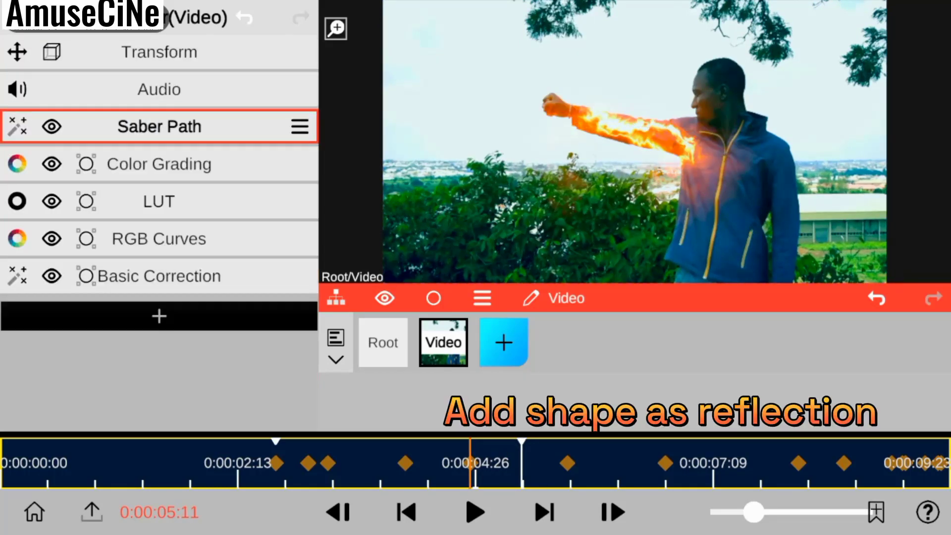
Step: Add an ellipse shape layer with Size X 0.22, centred at 0.57, 0.29
left_click(504, 342)
left_click(634, 236)
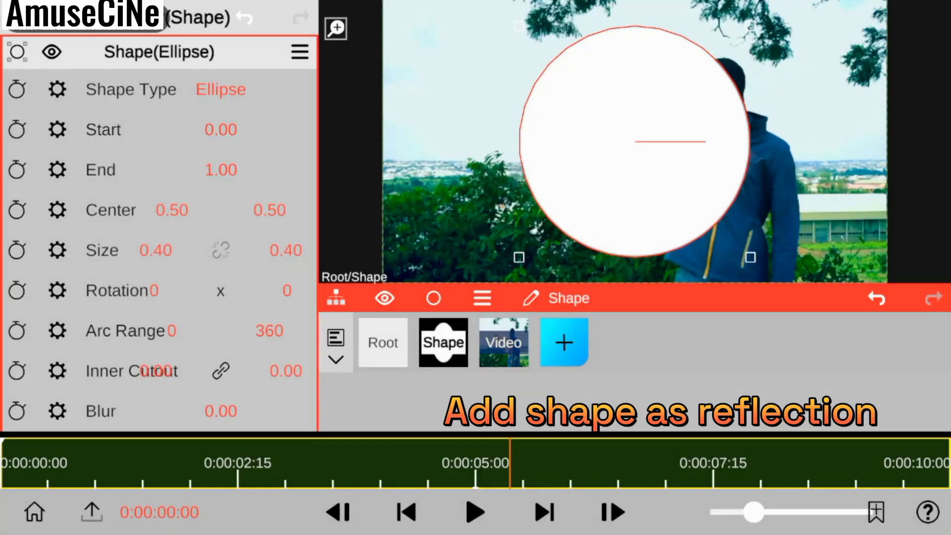
left_click_drag(155, 250, 123, 250)
left_click_drag(269, 210, 248, 209)
left_click_drag(172, 209, 183, 209)
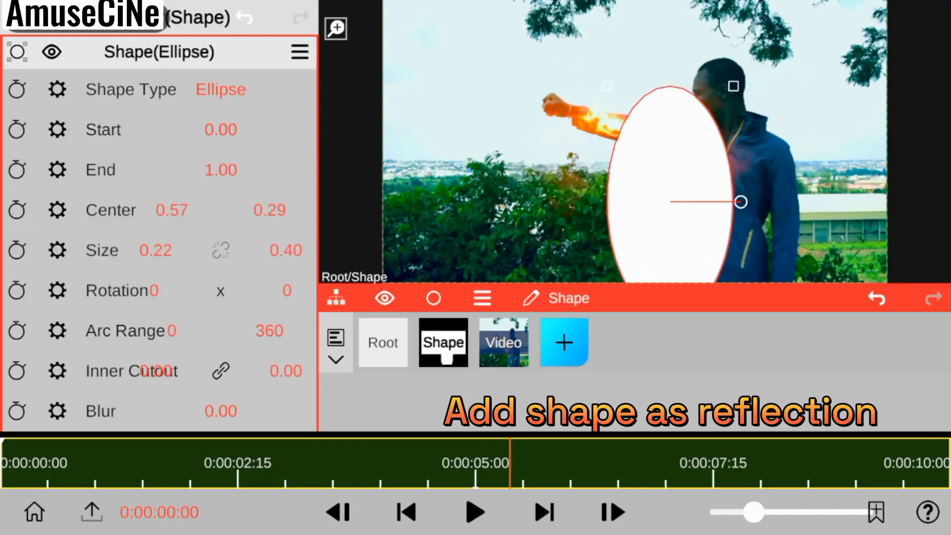
left_click_drag(51, 249, 51, 143)
Step: Make the ellipse fill orange and open the list of properties to add to the shape
left_click(206, 384)
left_click(205, 327)
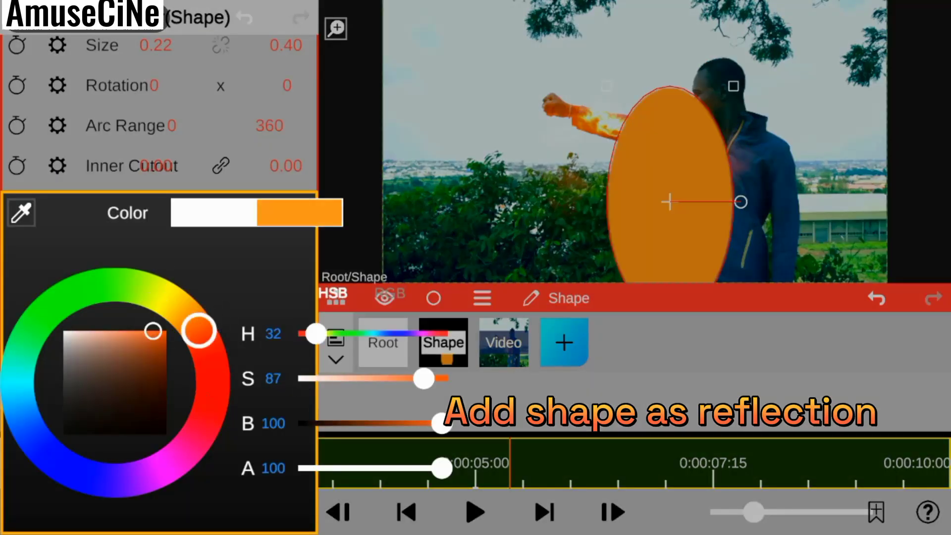
scroll(158, 223, "down", 1)
left_click(159, 409)
Step: Add a Blending effect to the ellipse, trying Overlay then Multiply at about 0.85 opacity
left_click(239, 69)
left_click(170, 59)
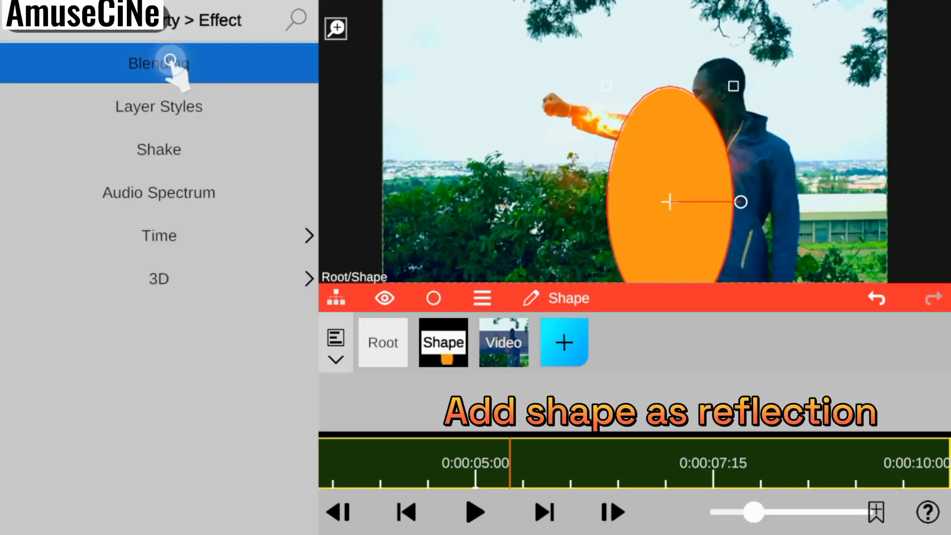
left_click(131, 164)
left_click(159, 380)
mouse_move(68, 416)
left_mouse_down()
mouse_move(68, 218)
mouse_move(244, 329)
left_mouse_up()
left_click(213, 164)
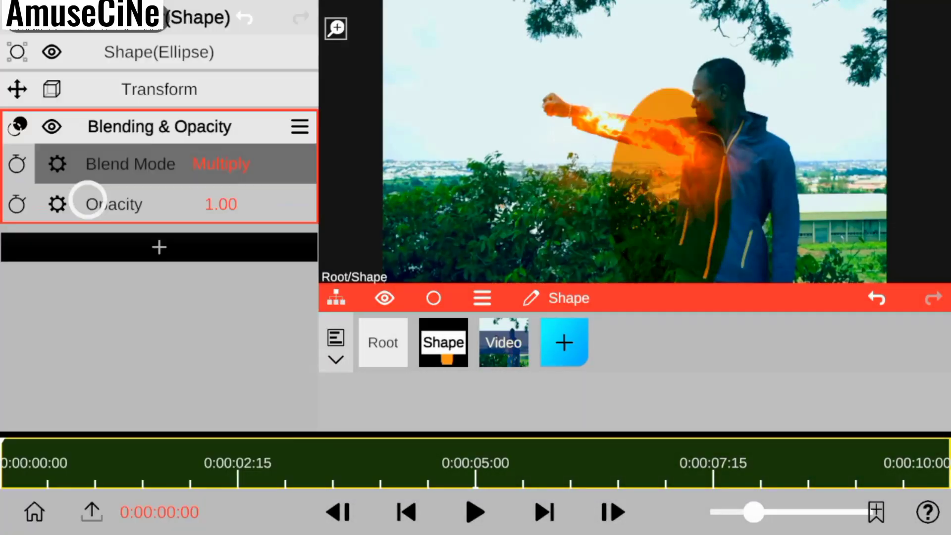
mouse_move(85, 202)
left_mouse_down()
mouse_move(247, 295)
mouse_move(239, 187)
left_mouse_up()
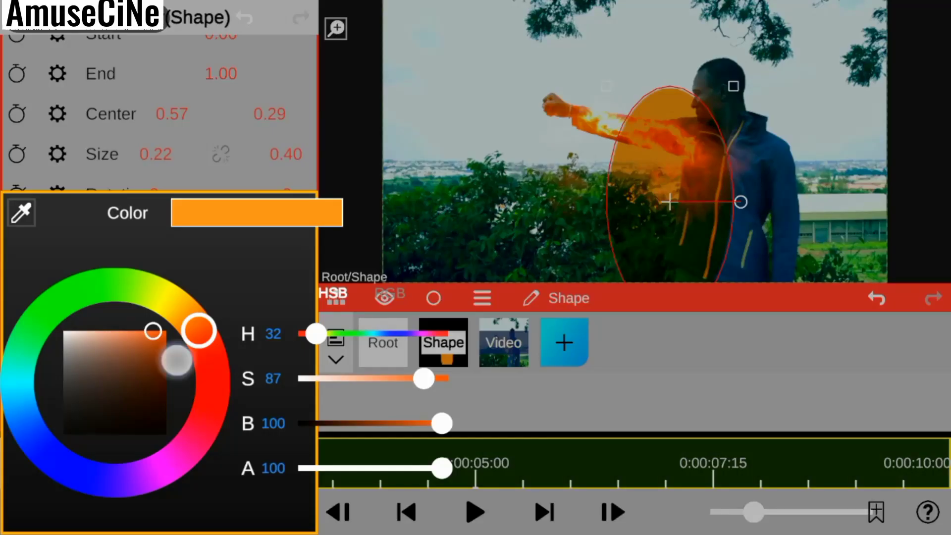
Step: Deepen the fill to a brighter red-orange and switch the blend mode back to Overlay
left_click(177, 360)
left_click(229, 335)
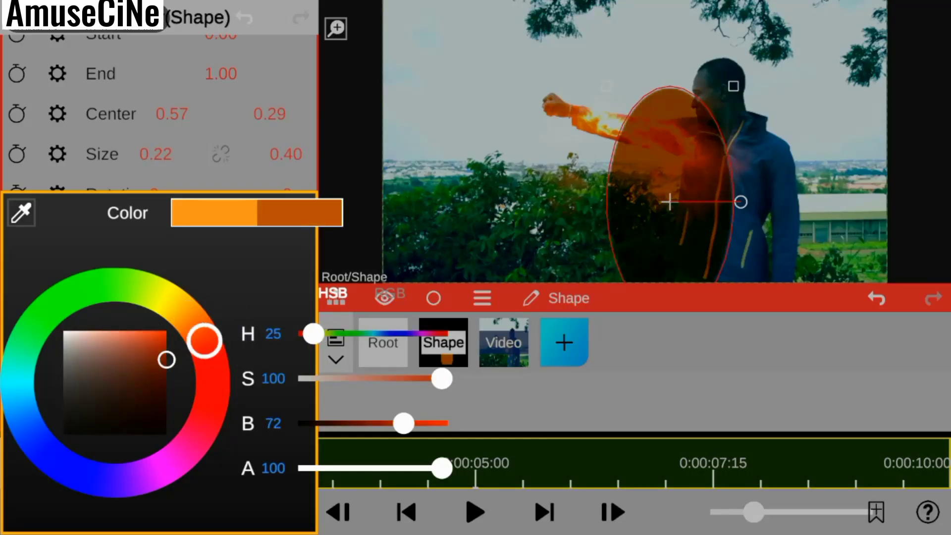
left_click(164, 331)
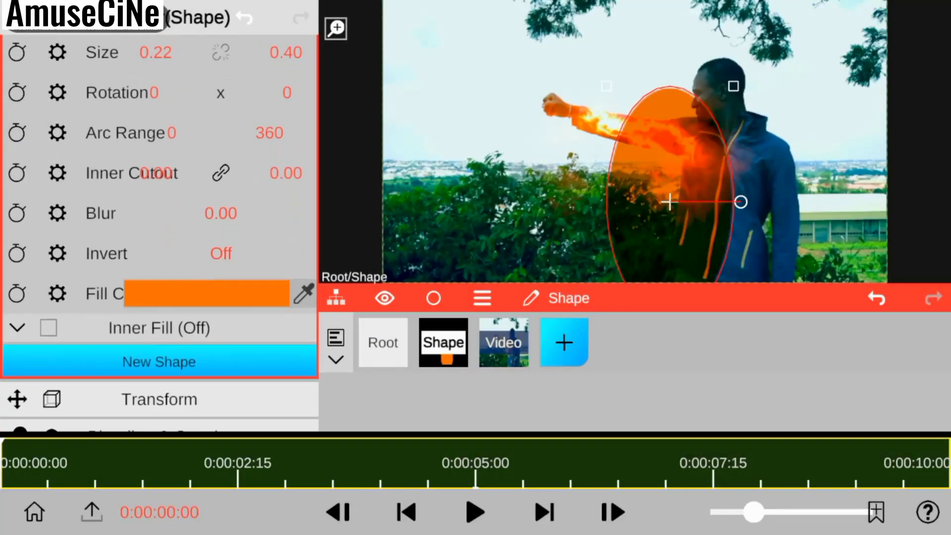
left_click_drag(20, 223, 20, 99)
left_click(221, 164)
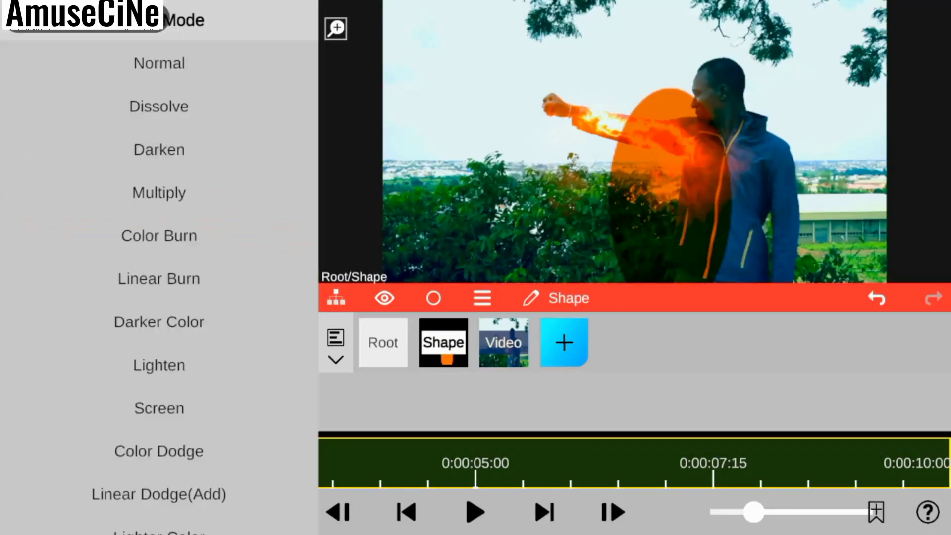
left_click(64, 414)
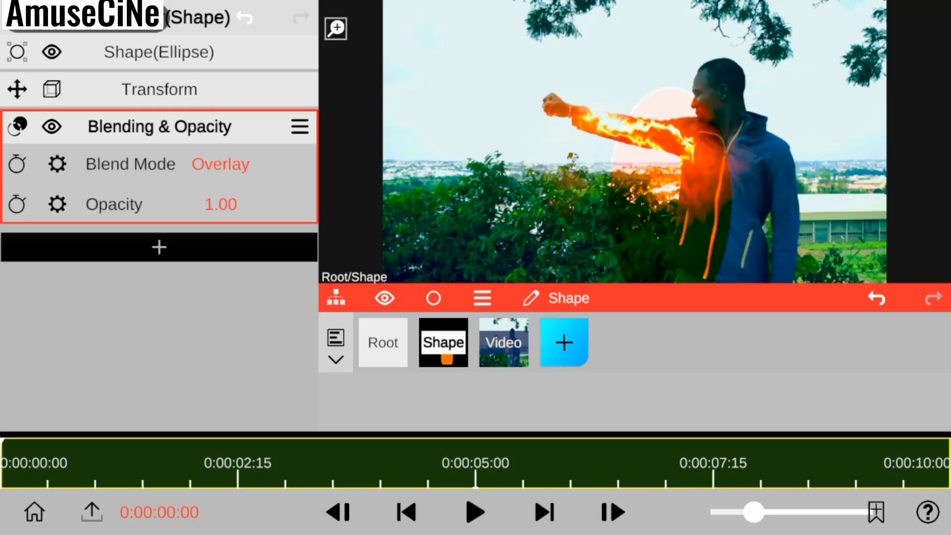
left_click(159, 89)
Step: Move the ellipse lower and begin reshaping it around the shoulder
left_click(159, 52)
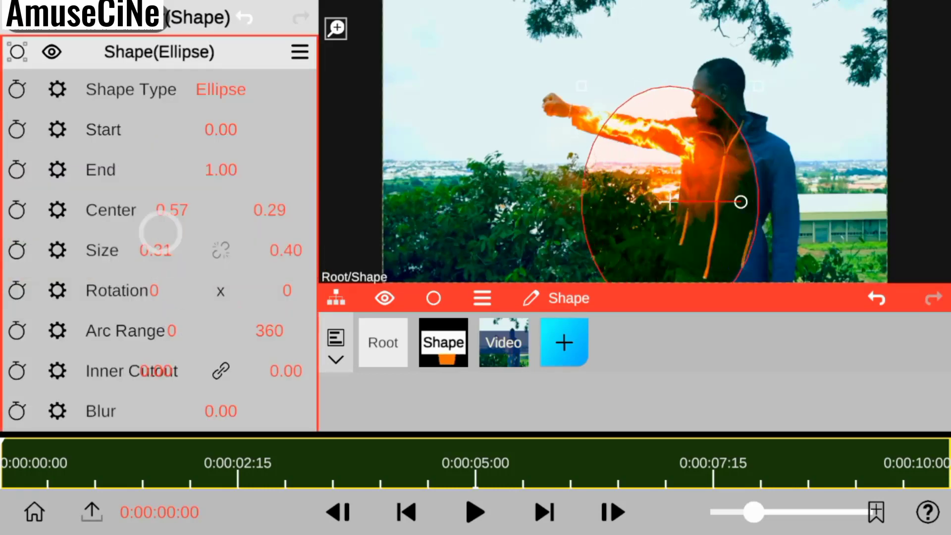
left_click_drag(270, 210, 267, 193)
left_click_drag(155, 250, 227, 244)
left_click_drag(270, 209, 282, 181)
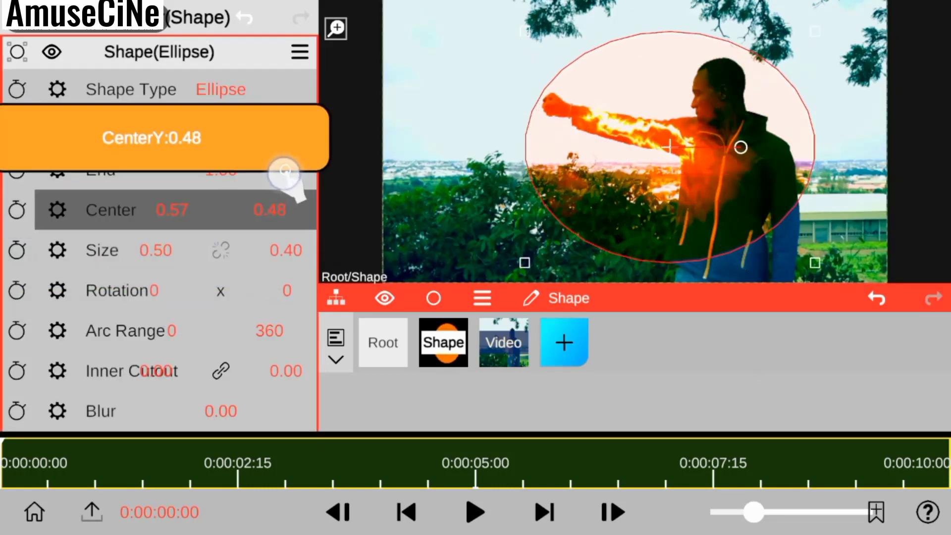
left_click_drag(70, 270, 70, 192)
mouse_move(156, 171)
left_mouse_down()
mouse_move(185, 118)
mouse_move(155, 120)
left_mouse_up()
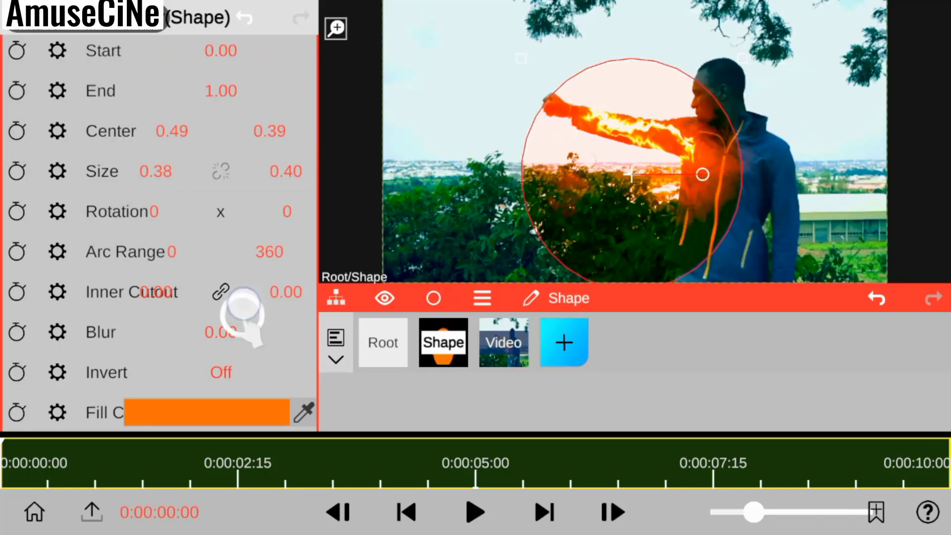
Step: Blur the ellipse 0.45, set centre 0.55/0.46, size 0.46/0.34, and opacity 0.78
mouse_move(243, 305)
left_mouse_down()
mouse_move(218, 68)
mouse_move(218, 149)
left_mouse_up()
left_click_drag(172, 170, 223, 170)
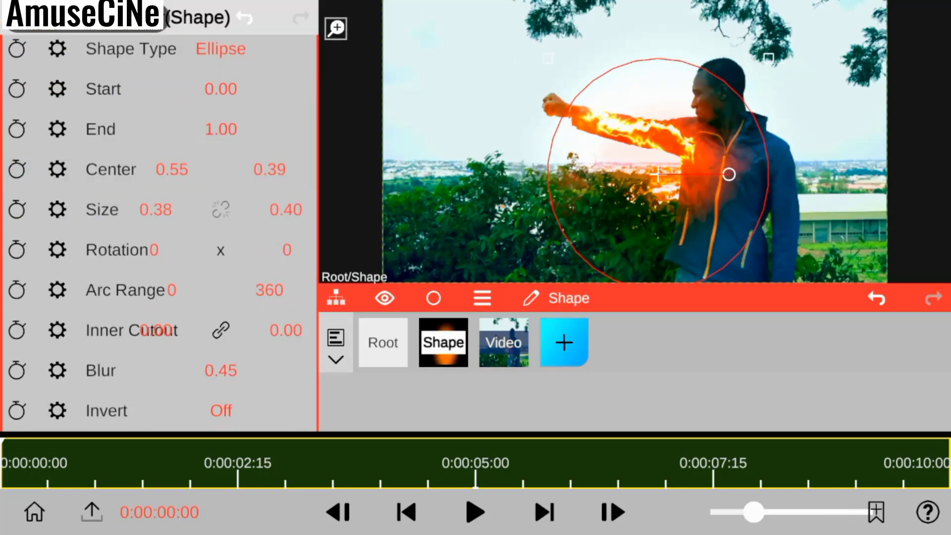
left_click_drag(290, 148, 289, 128)
left_click_drag(297, 187, 301, 196)
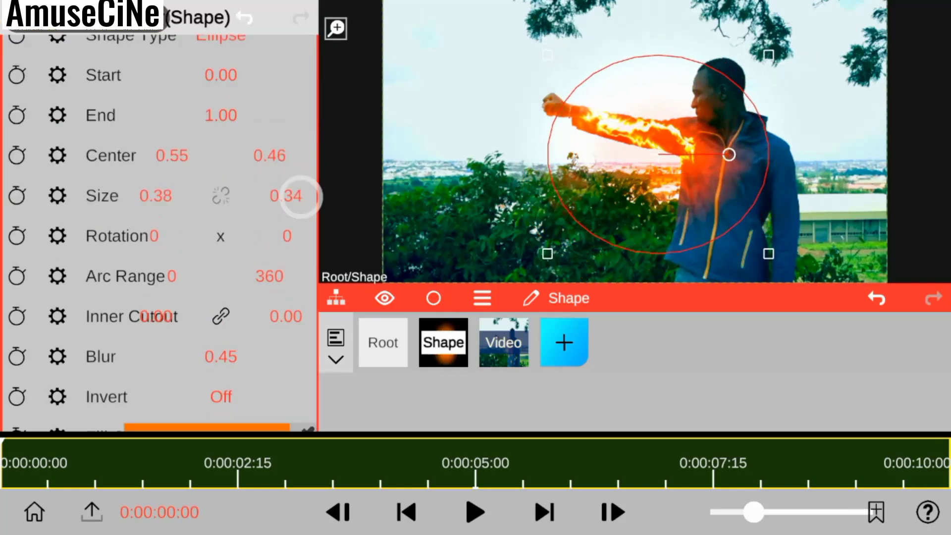
left_click_drag(155, 195, 200, 191)
left_click_drag(102, 282, 102, 446)
left_click(121, 126)
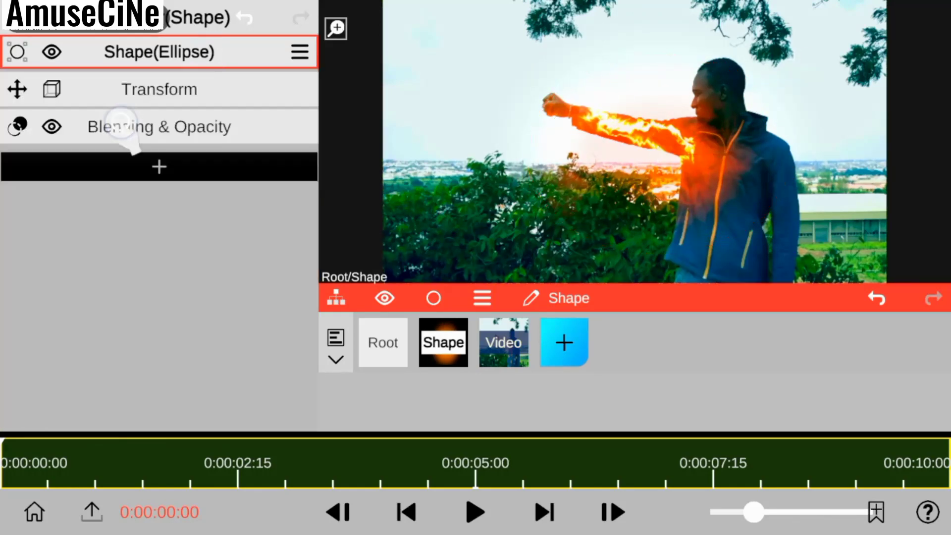
left_click_drag(218, 204, 244, 291)
left_click(128, 122)
Step: Drag the Shape clip on the timeline to start at 0:00:02:18, lasting 0:00:07:05
left_click(158, 52)
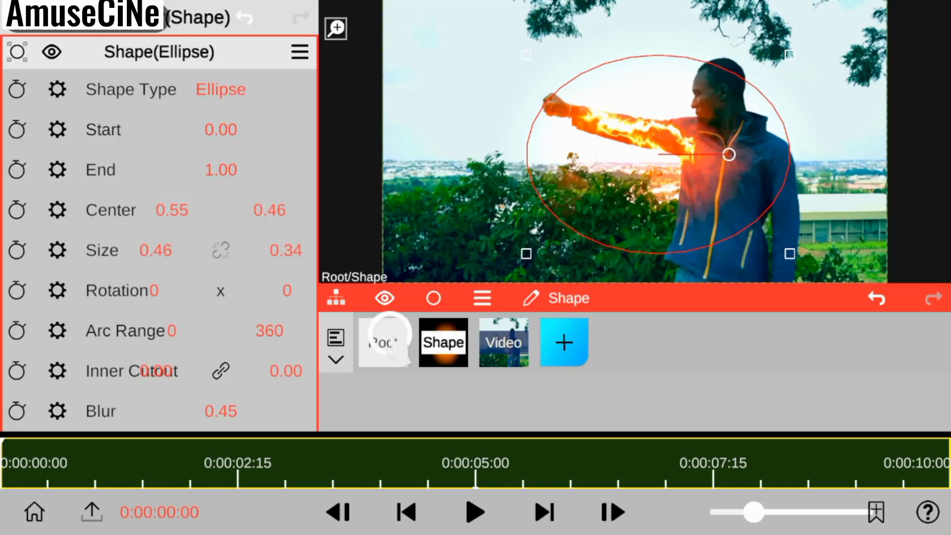
left_click(390, 335)
left_click(460, 352)
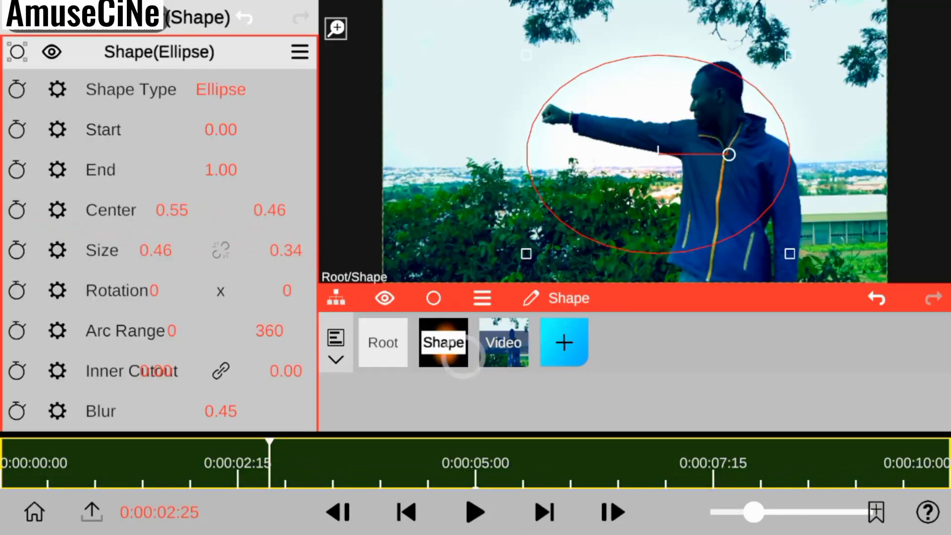
left_click(381, 342)
left_click_drag(737, 297, 737, 213)
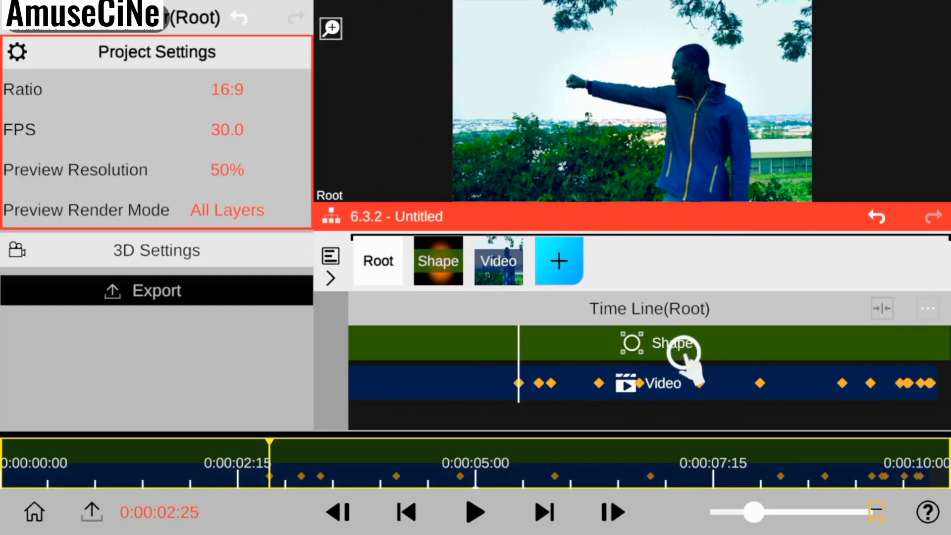
left_click(684, 349)
left_click_drag(730, 349, 719, 362)
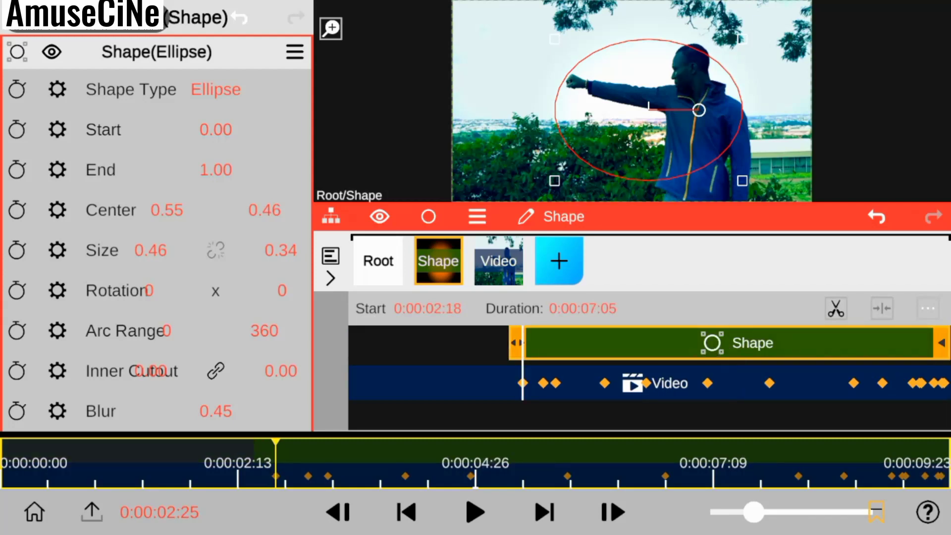
left_click(619, 517)
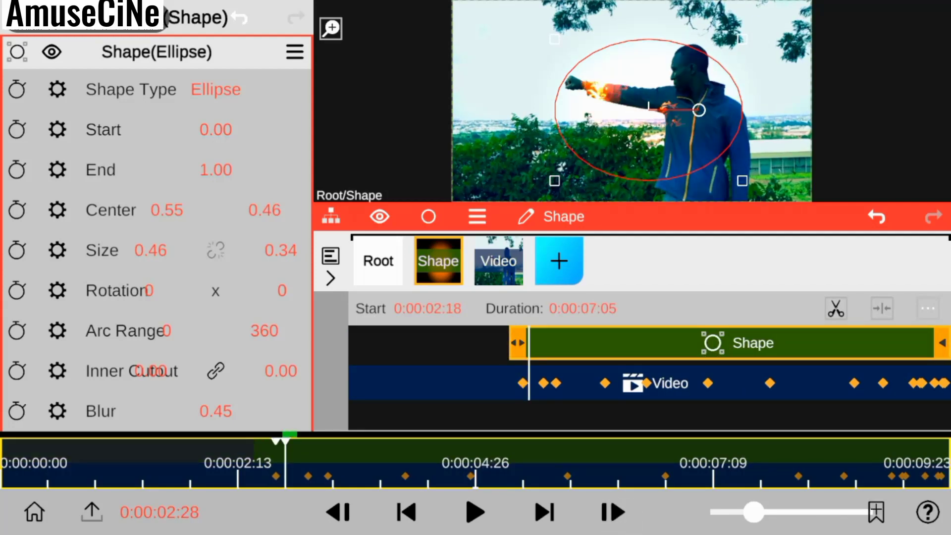
left_click_drag(733, 217, 731, 337)
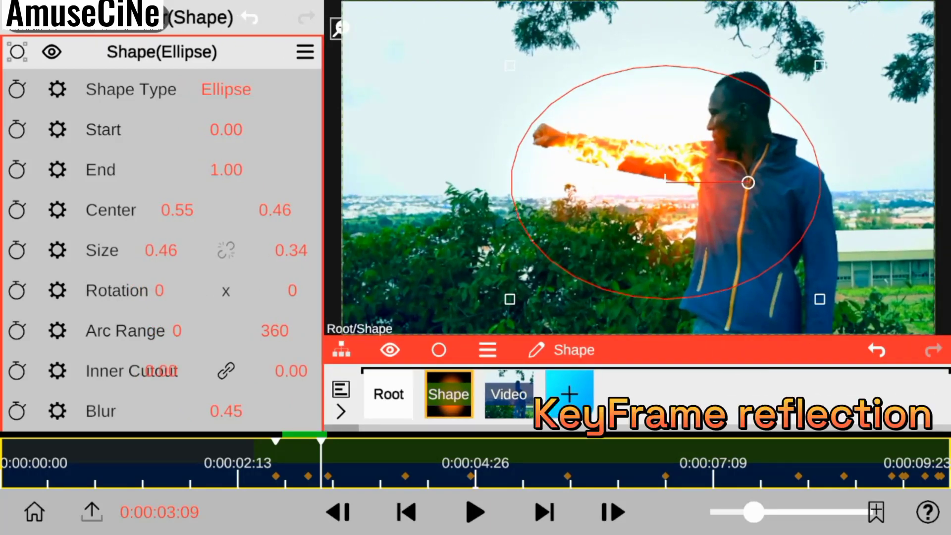
Step: Make the ellipse taller at Size Y 0.40 and turn on Size keyframing
left_click(111, 210)
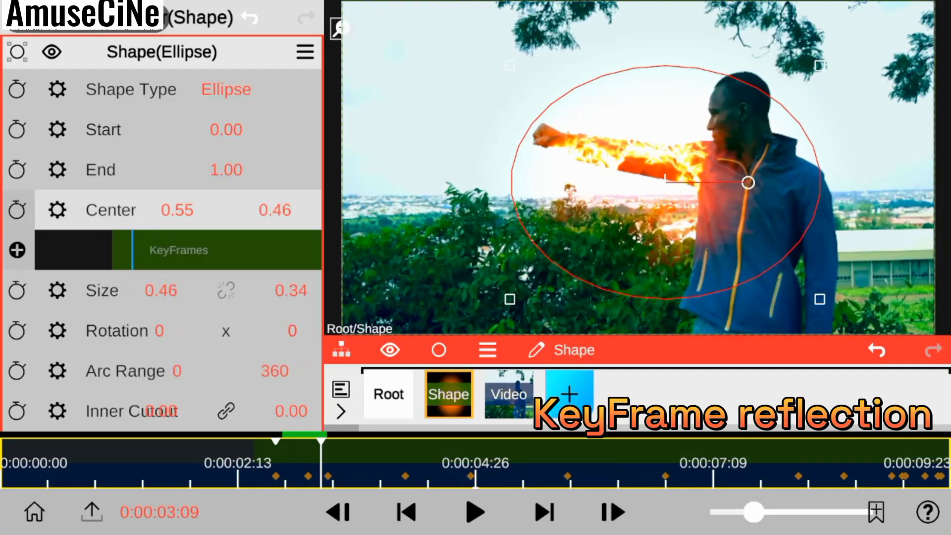
left_click(612, 513)
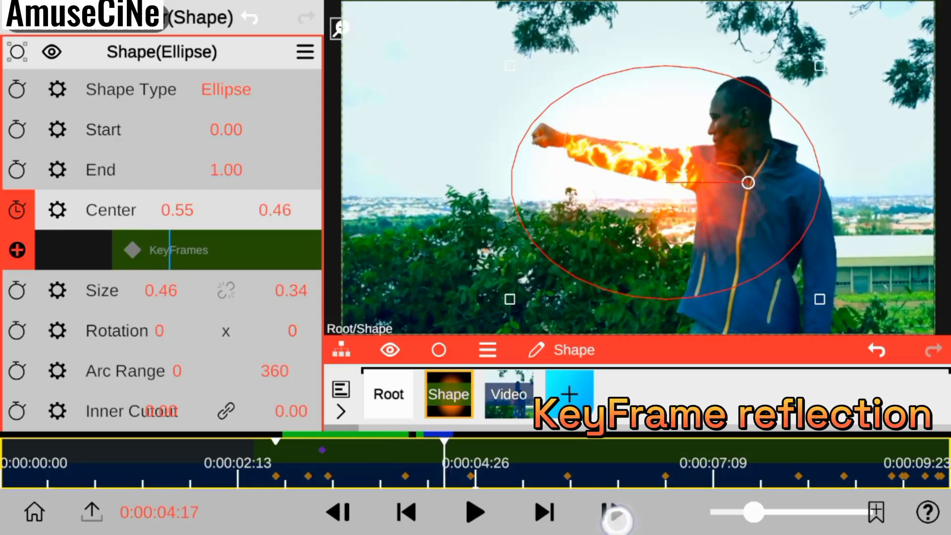
left_click_drag(292, 290, 314, 255)
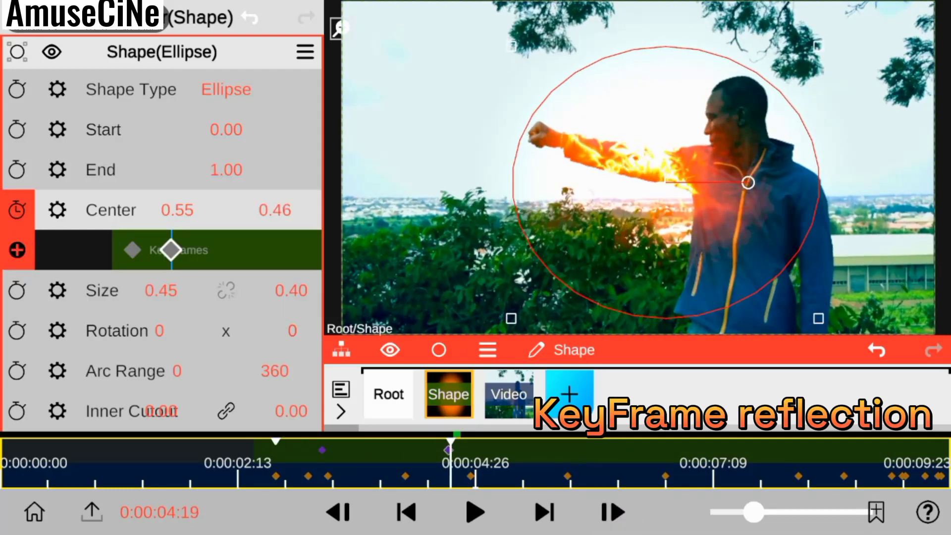
left_click(16, 290)
Step: Keyframe Center, then near 0:00:09:15 narrow to Size X 0.17 with Center Y 0.25
left_click(612, 512)
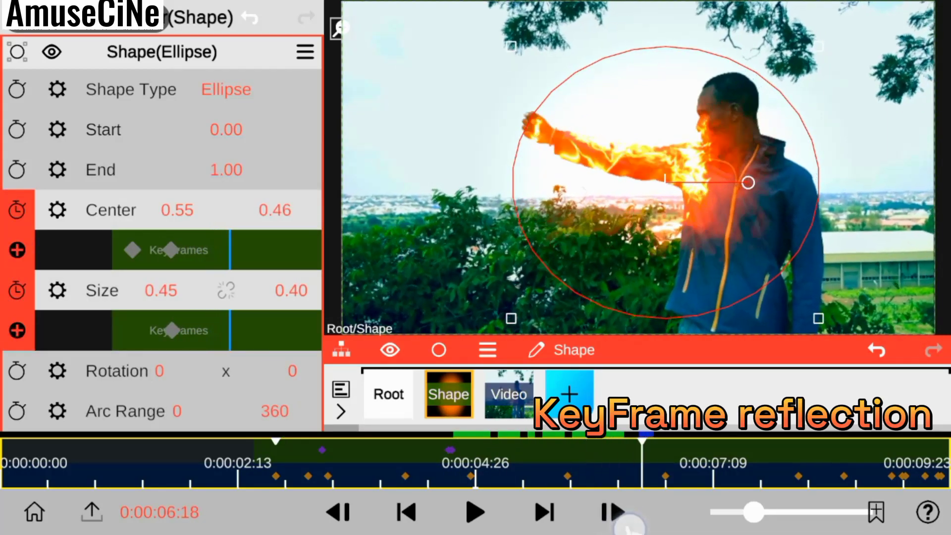
left_click(612, 512)
left_click(17, 249)
left_click(612, 512)
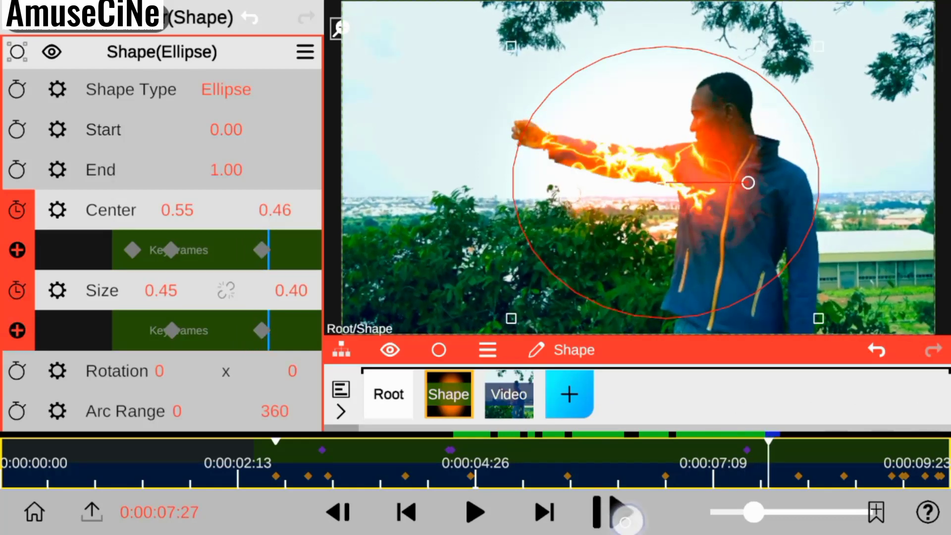
left_click(612, 512)
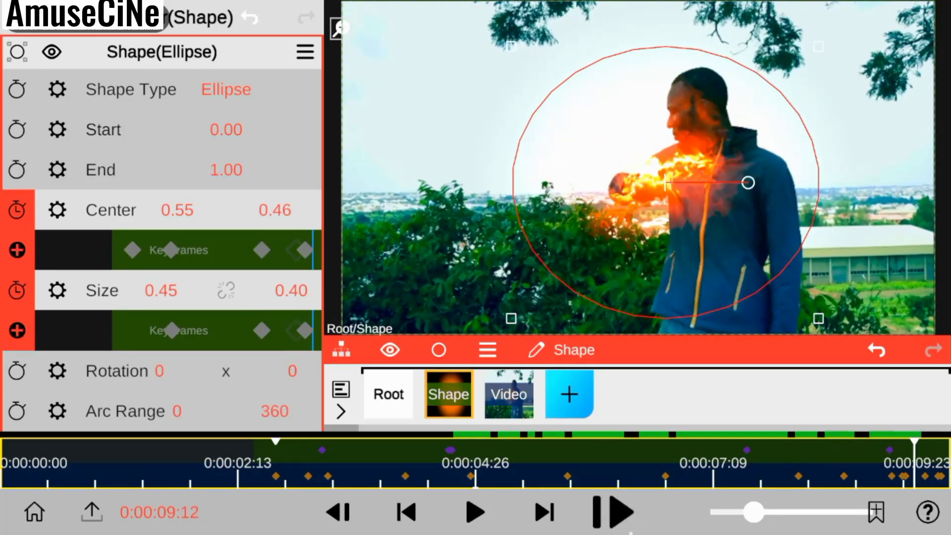
left_click_drag(81, 307, 186, 271)
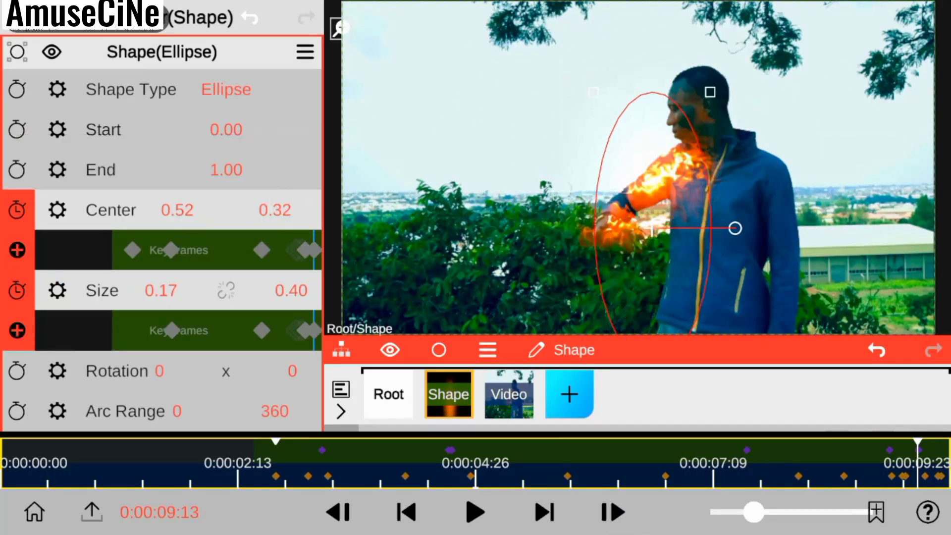
left_click_drag(179, 213, 180, 195)
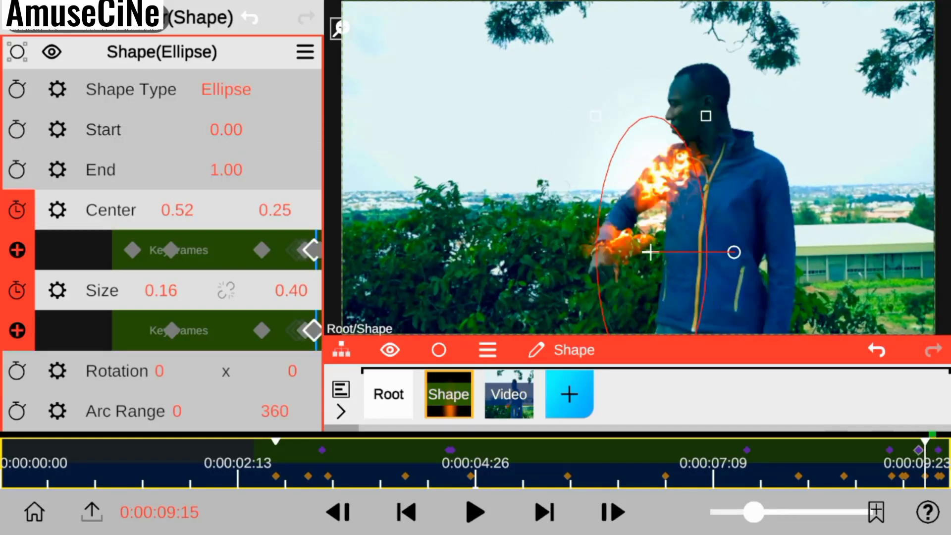
scroll(161, 248, "down", 5)
Step: Keyframe the glow's Opacity down to 0.03 at the last frame
left_click(159, 370)
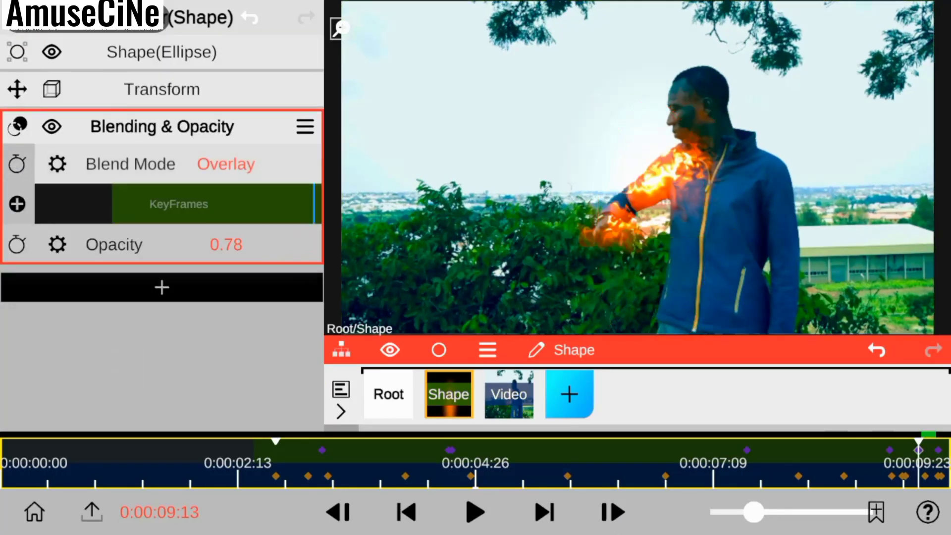
left_click(17, 164)
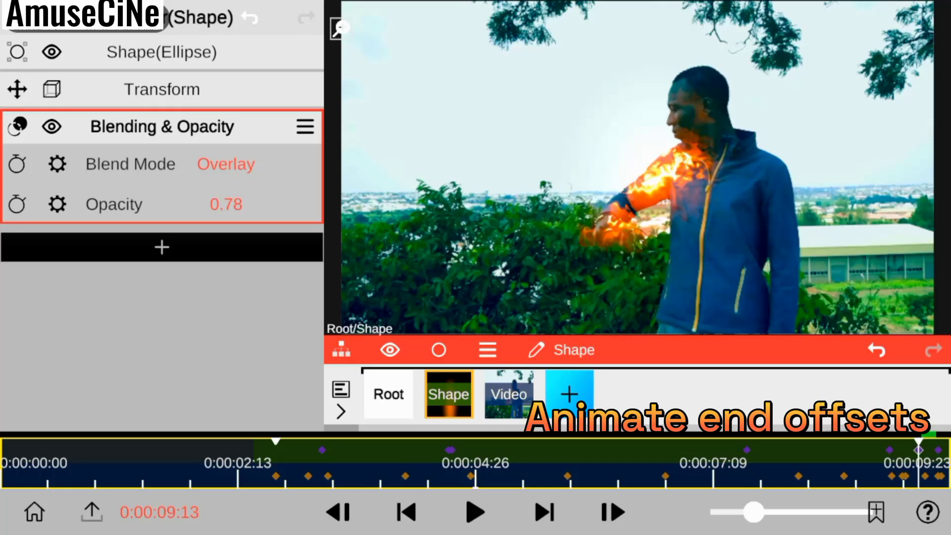
left_click(17, 204)
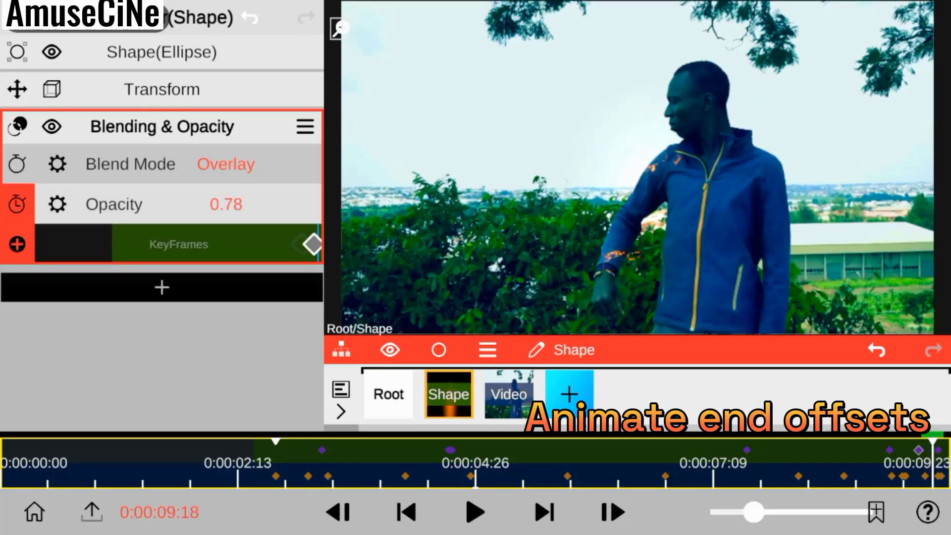
left_click_drag(226, 204, 246, 357)
left_click(128, 119)
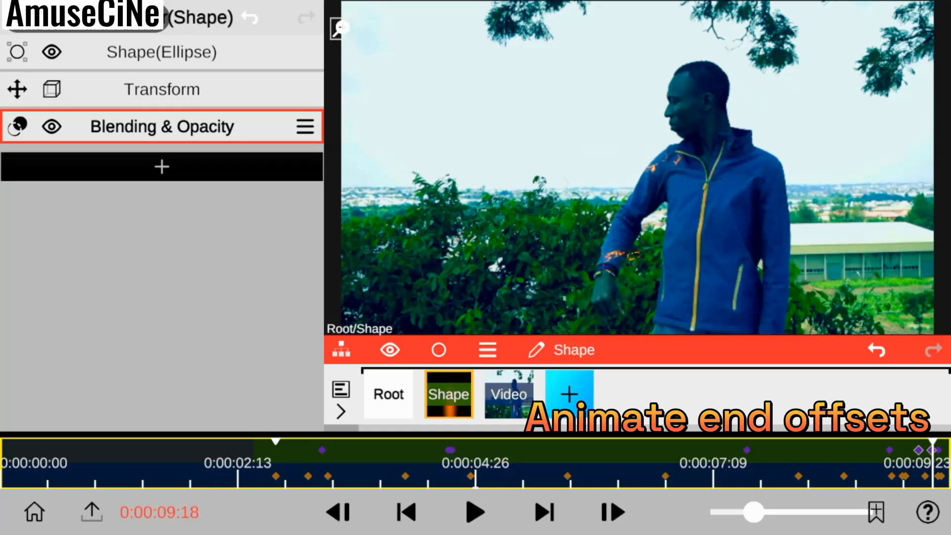
Step: Set the project's preview resolution to 100%
left_click(391, 394)
left_click(249, 163)
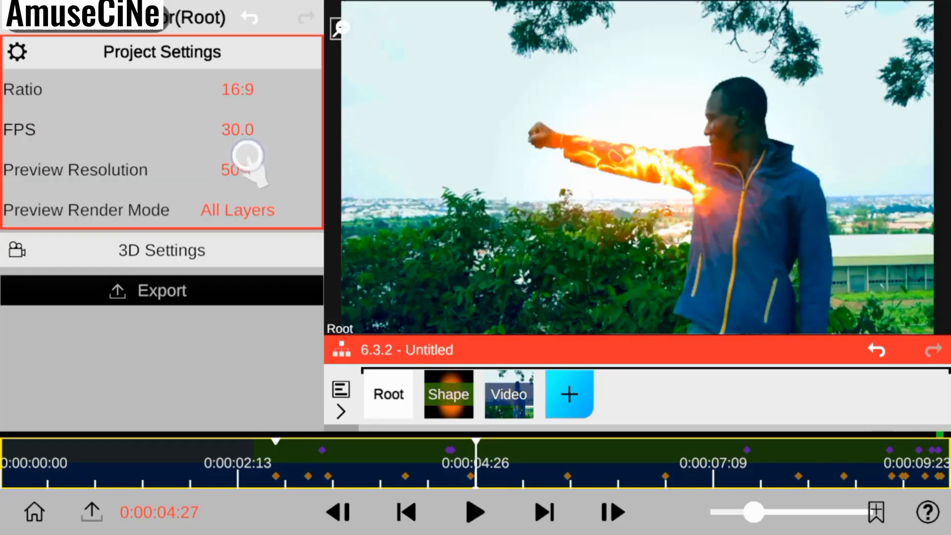
left_click(230, 67)
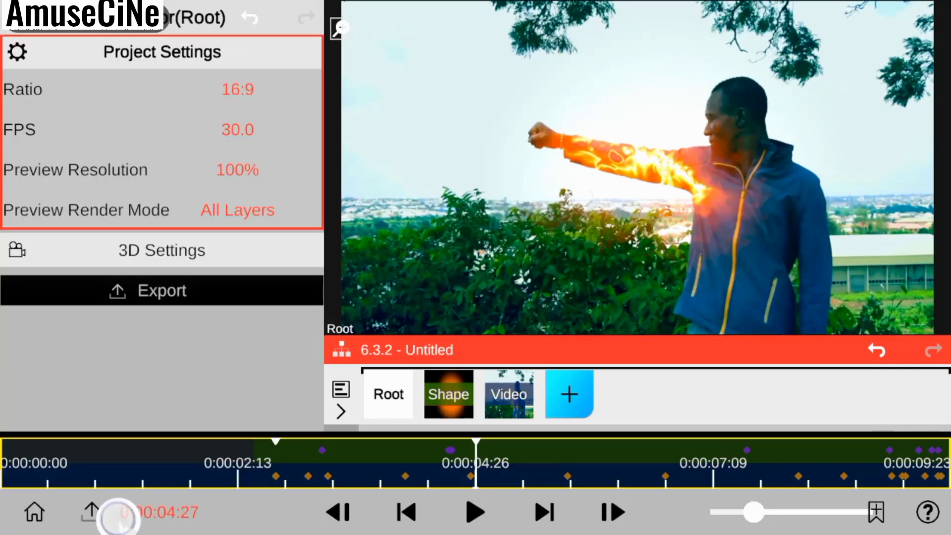
Step: Choose 1080P, 60 FPS and Very High quality in Export, then start rendering
left_click(97, 520)
left_click(238, 57)
left_click(131, 102)
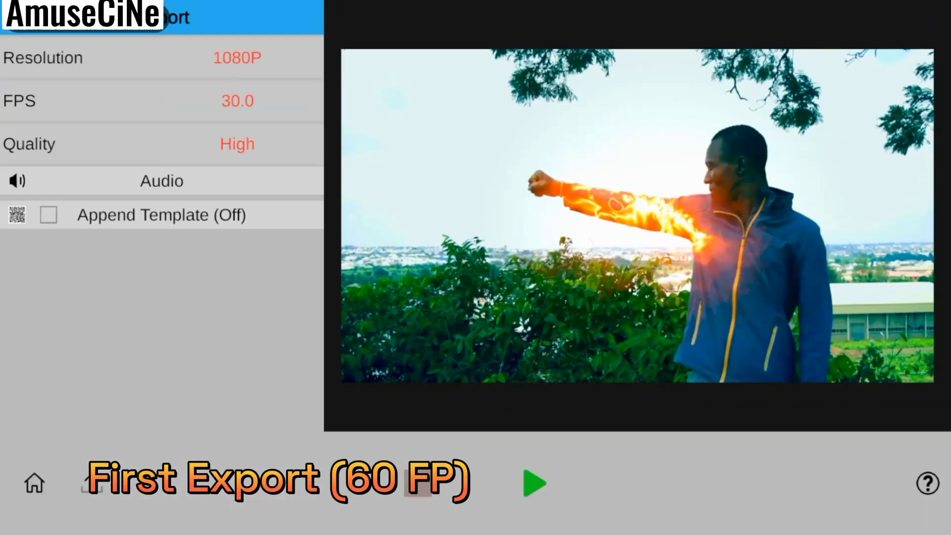
left_click(237, 100)
type("60")
left_click(817, 230)
left_click(238, 144)
left_click(132, 189)
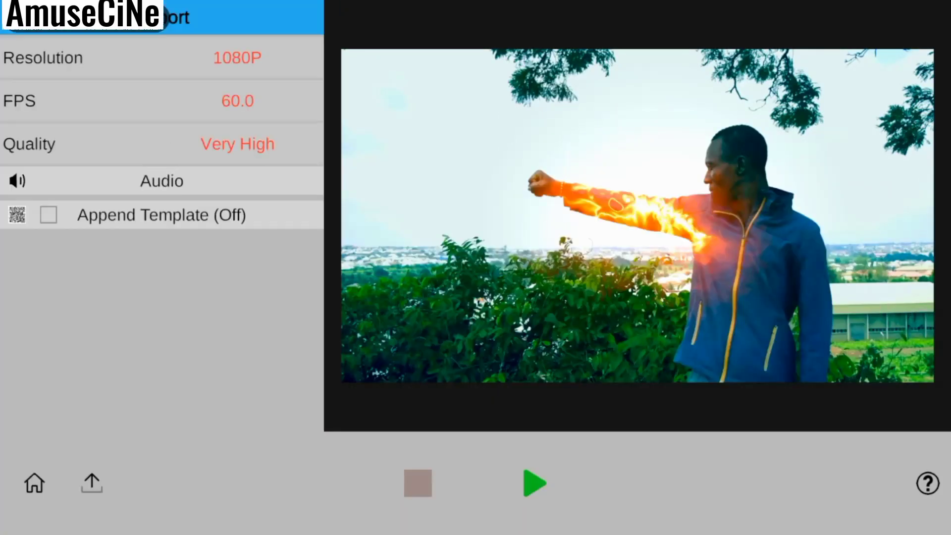
left_click(534, 483)
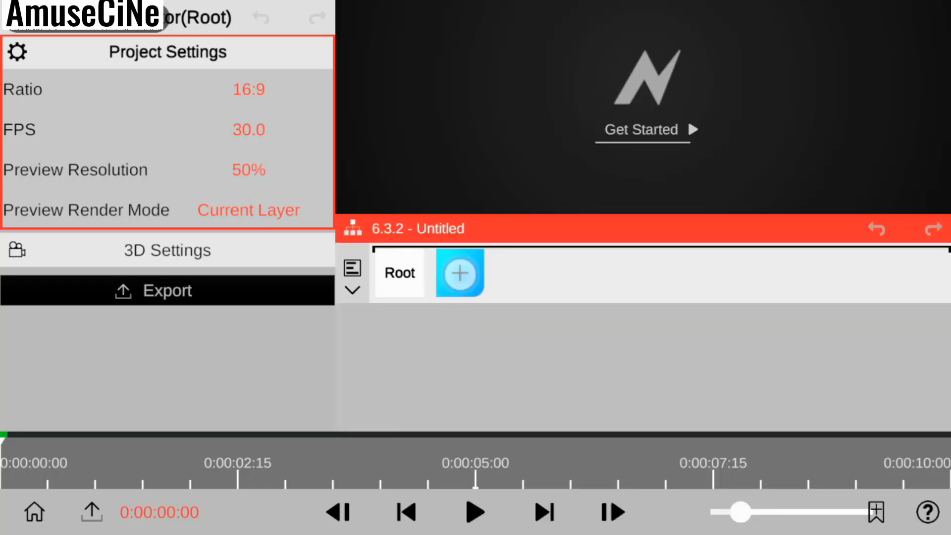
Step: Add the man's video clip as a new Media > Video layer
left_click(460, 273)
left_click(641, 61)
left_click(475, 512)
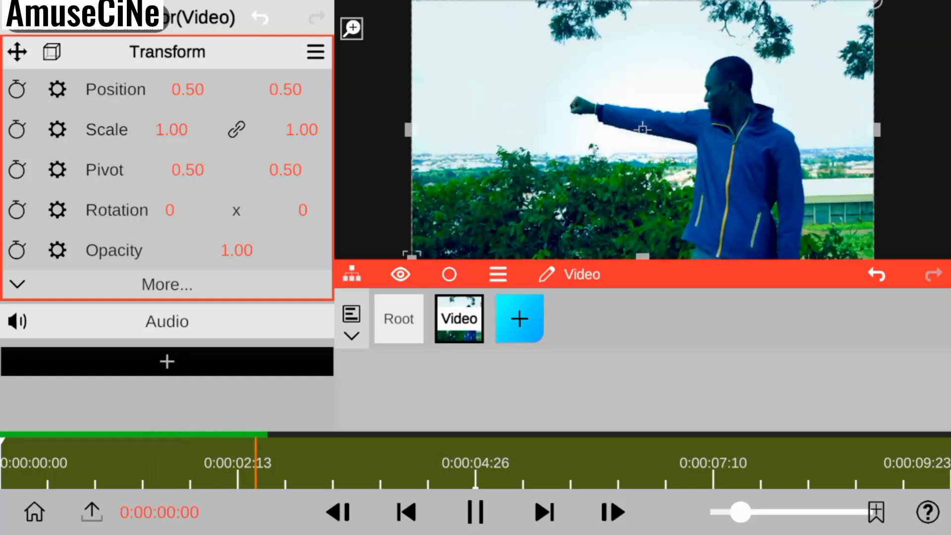
Step: Step to the frame before the punch and browse the store's Blur effects
left_click(340, 512)
left_click(339, 512)
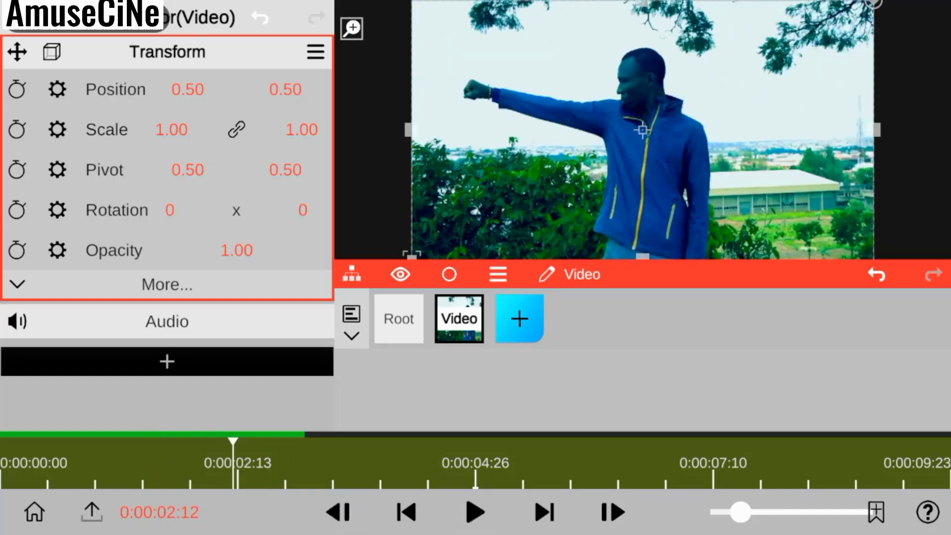
left_click(339, 512)
left_click(601, 520)
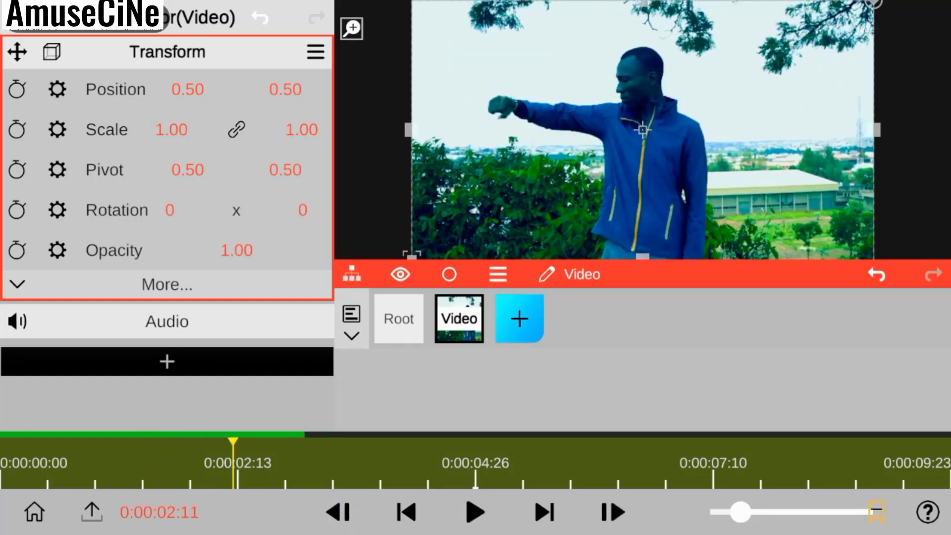
left_click(613, 511)
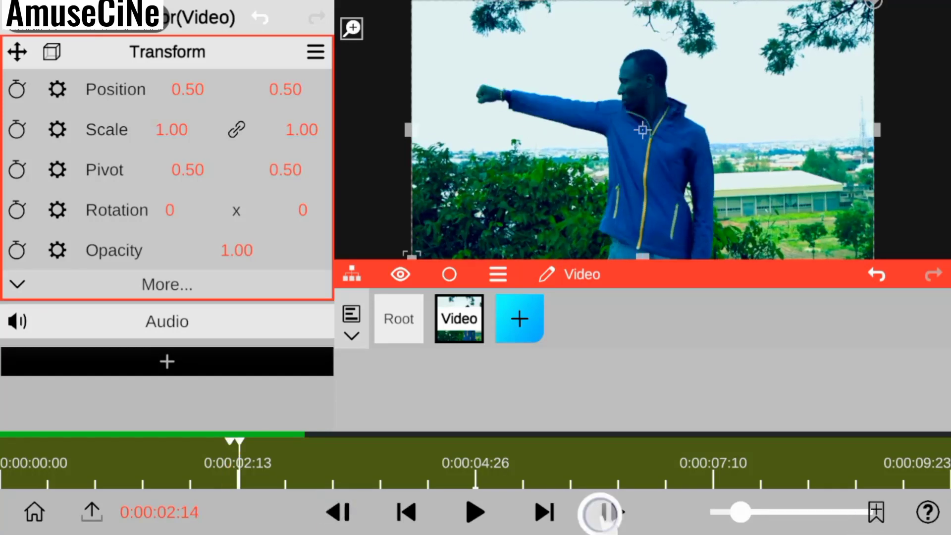
left_click(613, 511)
left_click(340, 512)
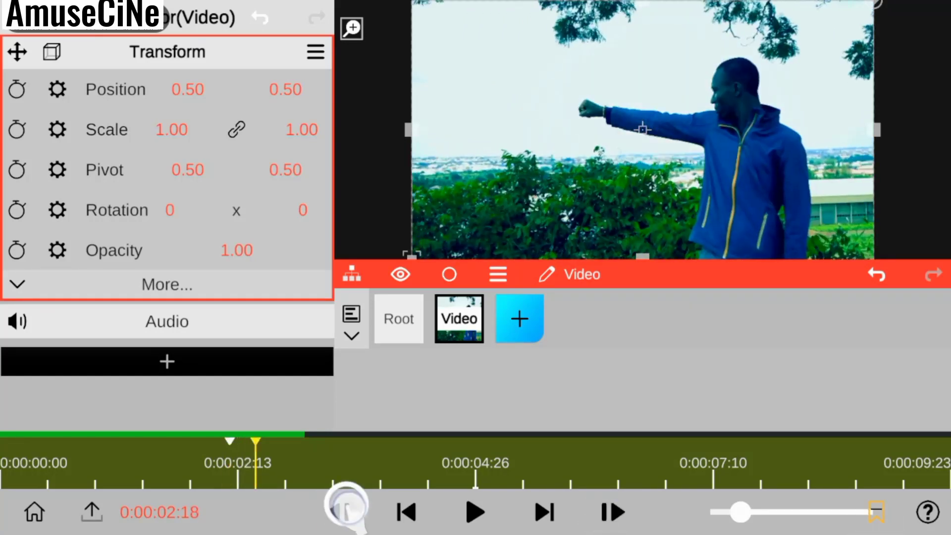
left_click(340, 513)
left_click(340, 513)
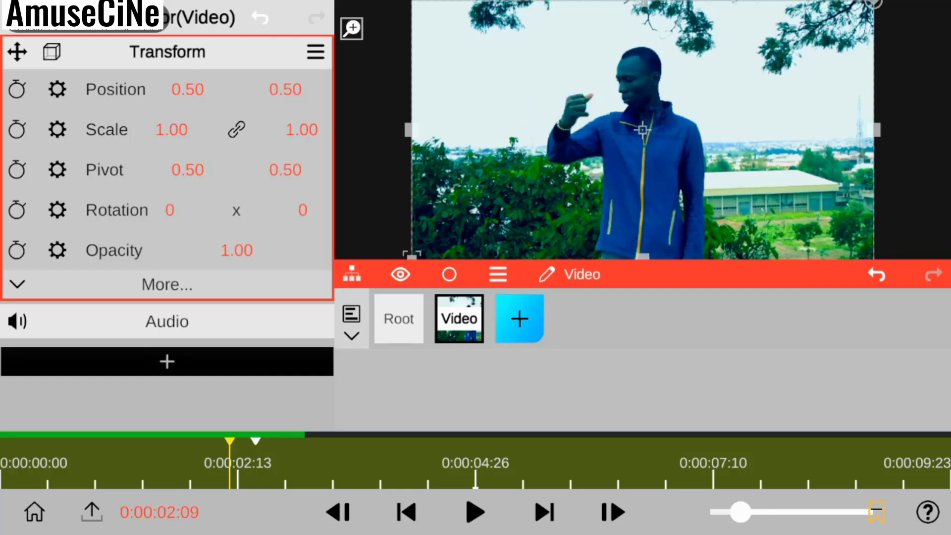
left_click(125, 346)
left_click(90, 69)
Step: Zero the Directional Blur radius and switch its mask shape to Polygon Path
left_click(44, 395)
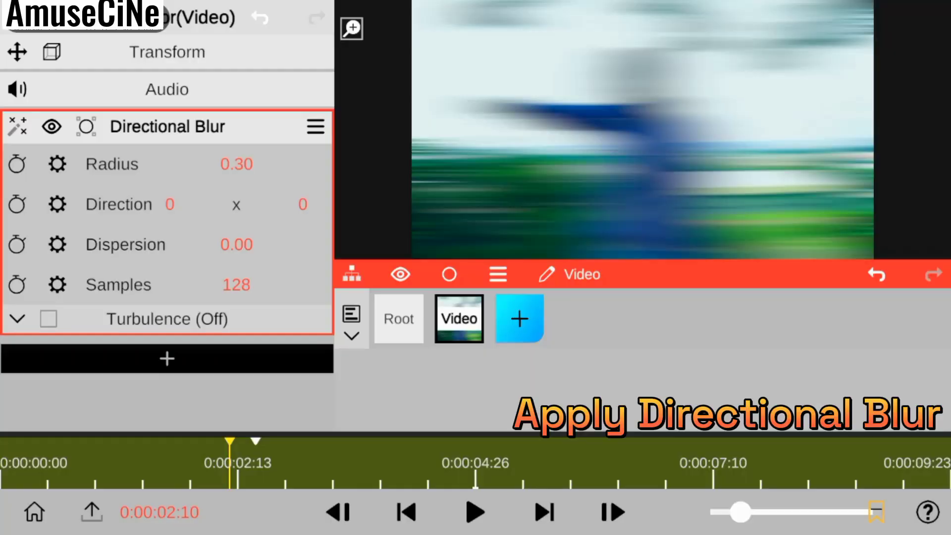
left_click(86, 127)
left_click(134, 183)
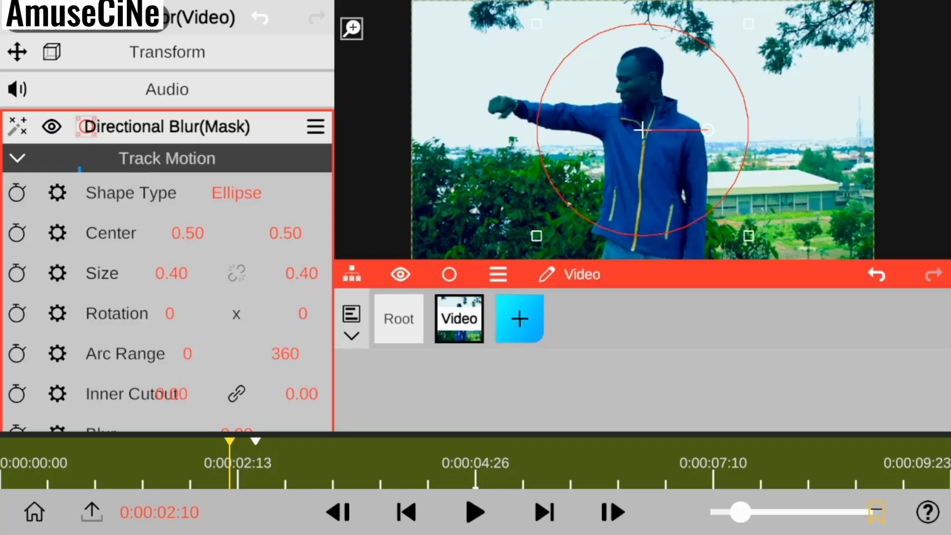
left_click(236, 192)
left_click(84, 133)
Step: Shift the mask centre toward the arm and bring point 1 down onto it
left_click_drag(187, 180, 149, 165)
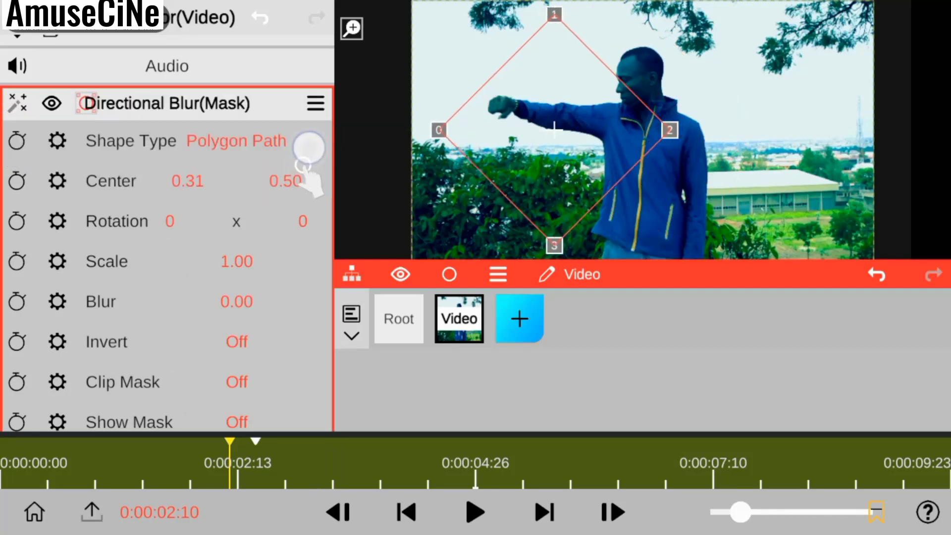
left_click_drag(308, 144, 307, 208)
left_click_drag(554, 20, 551, 83)
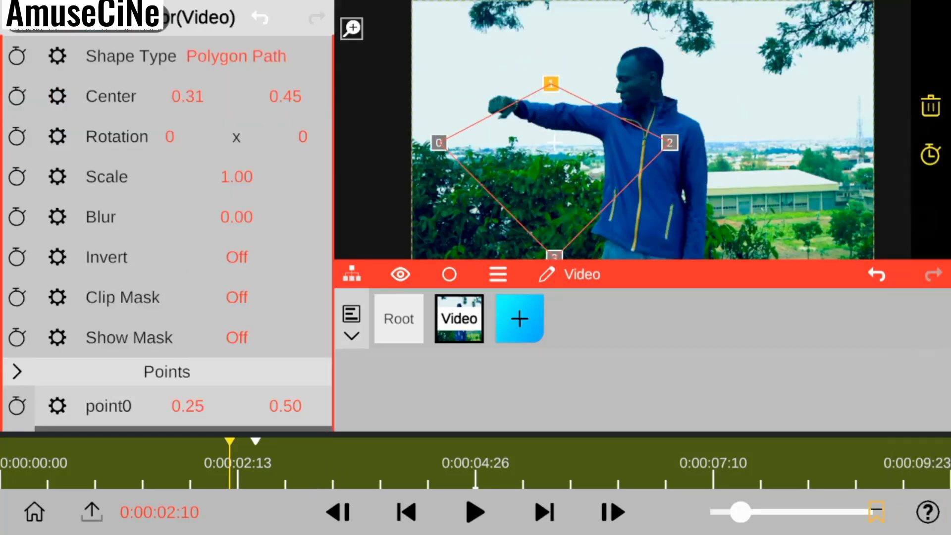
left_click(875, 277)
scroll(167, 232, "up", 3)
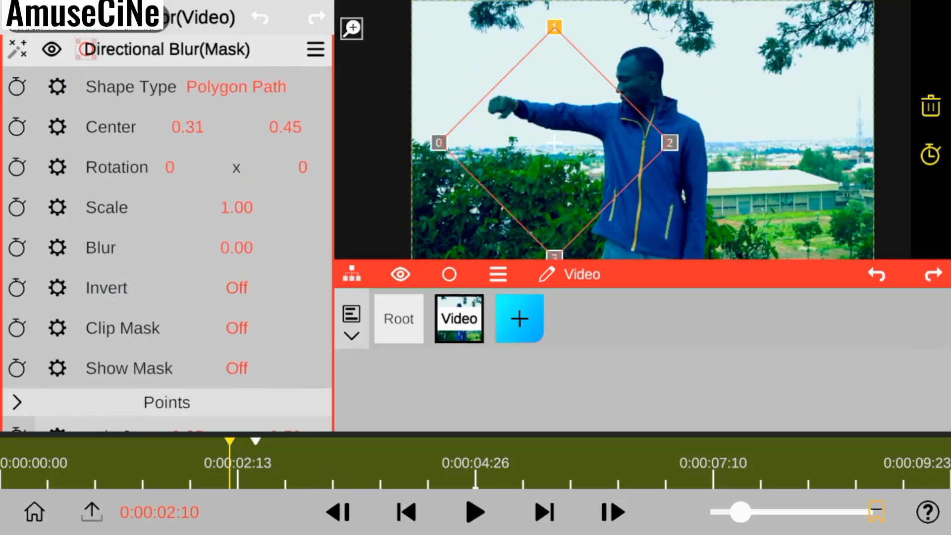
left_click_drag(554, 69, 545, 120)
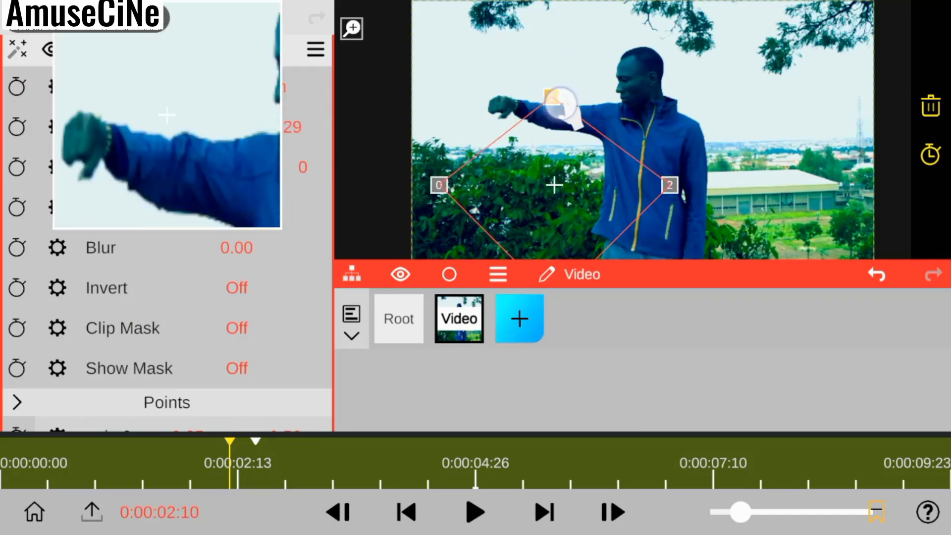
left_click_drag(292, 127, 318, 80)
Step: Tighten mask points 0–3 around the outstretched arm, with point0 at 0.27, 0.58
left_click_drag(554, 228, 562, 172)
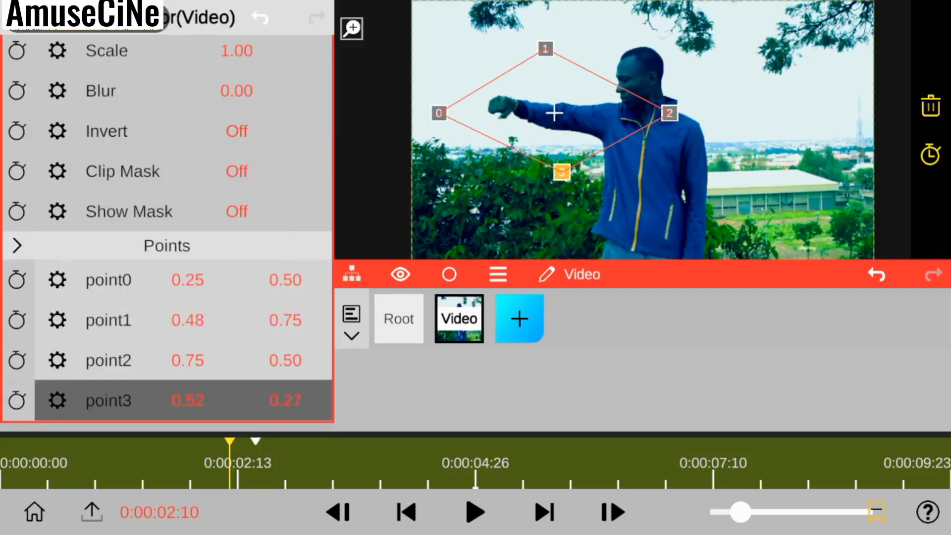
left_click_drag(670, 113, 610, 121)
left_click_drag(562, 172, 589, 148)
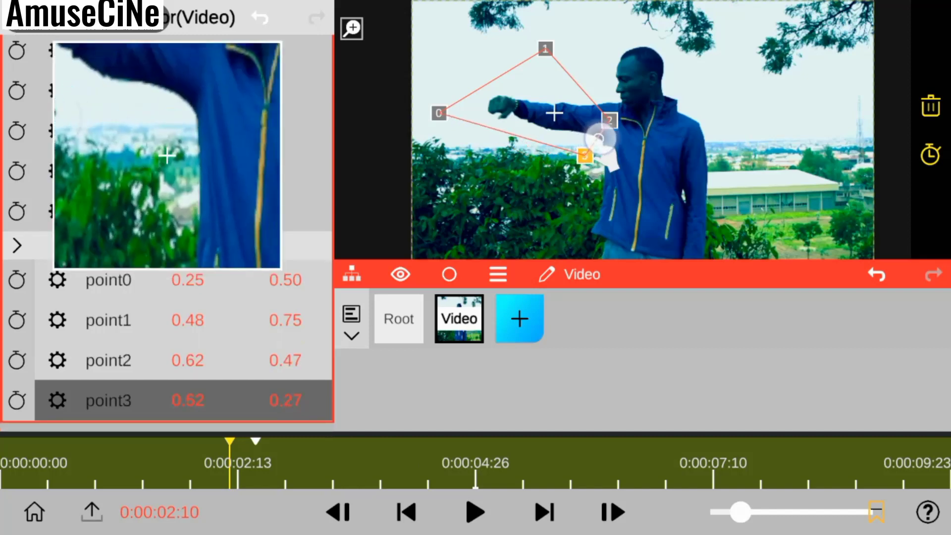
left_click_drag(546, 48, 603, 98)
left_click_drag(439, 113, 444, 99)
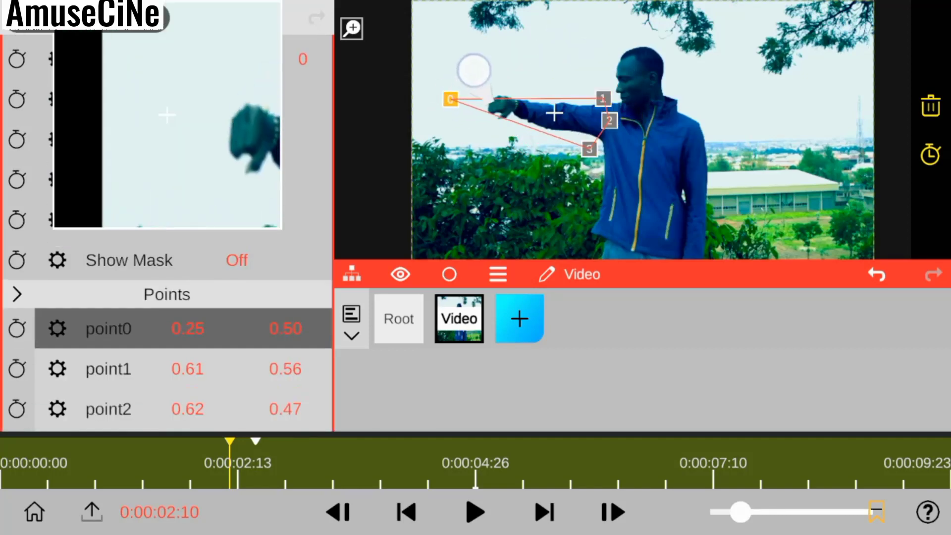
left_click_drag(603, 98, 600, 87)
left_click_drag(589, 148, 584, 169)
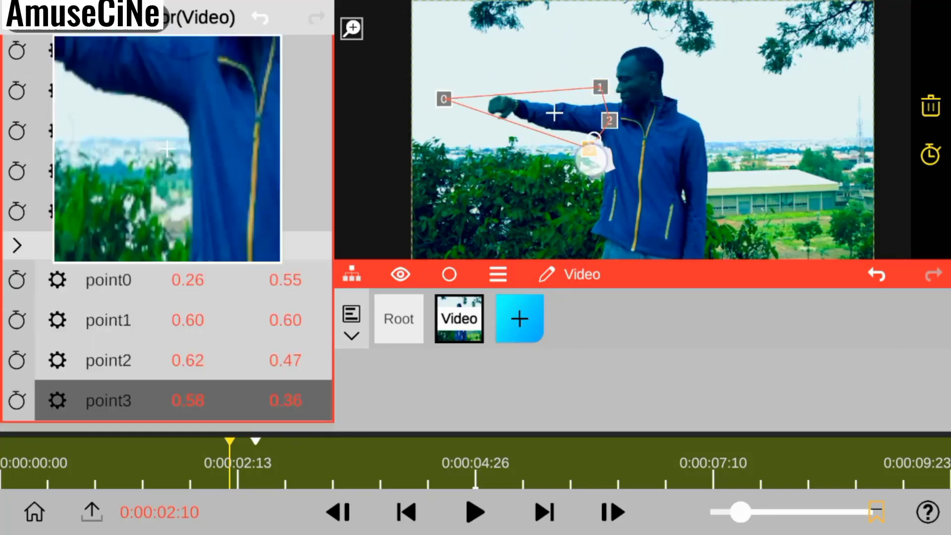
left_click_drag(444, 99, 448, 92)
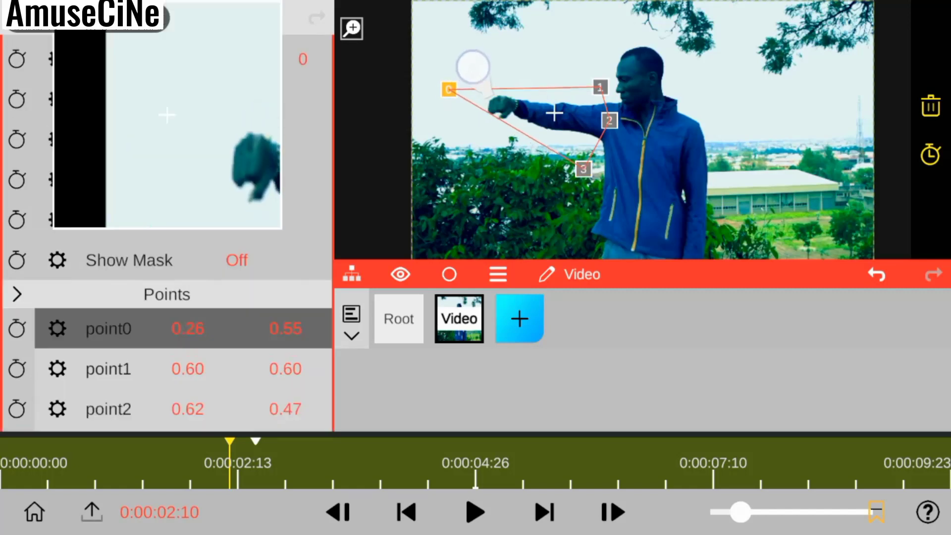
left_click(16, 329)
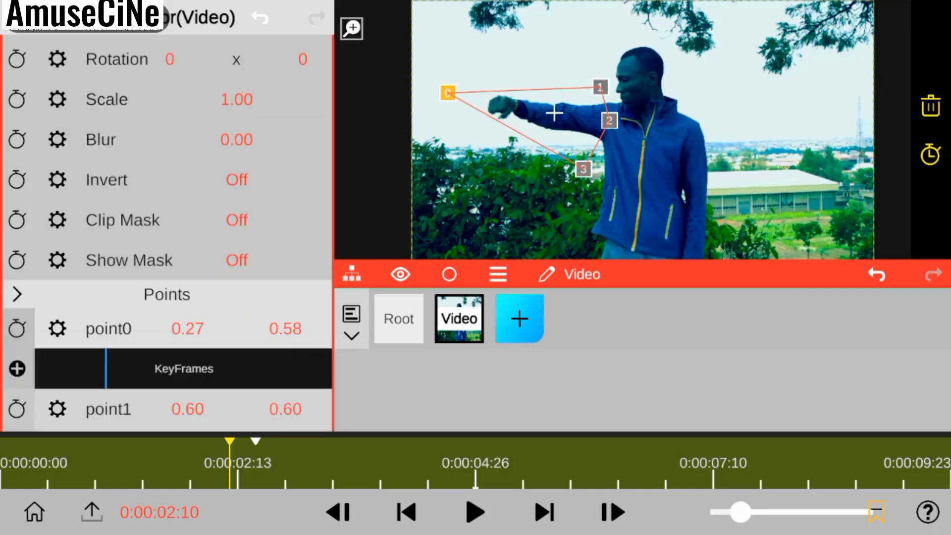
Step: Add a fifth mask point below the fist, reposition points 0 and 3, and keyframe points 1–4
left_click_drag(583, 169, 587, 172)
left_click_drag(510, 110, 483, 124)
left_click_drag(587, 171, 610, 128)
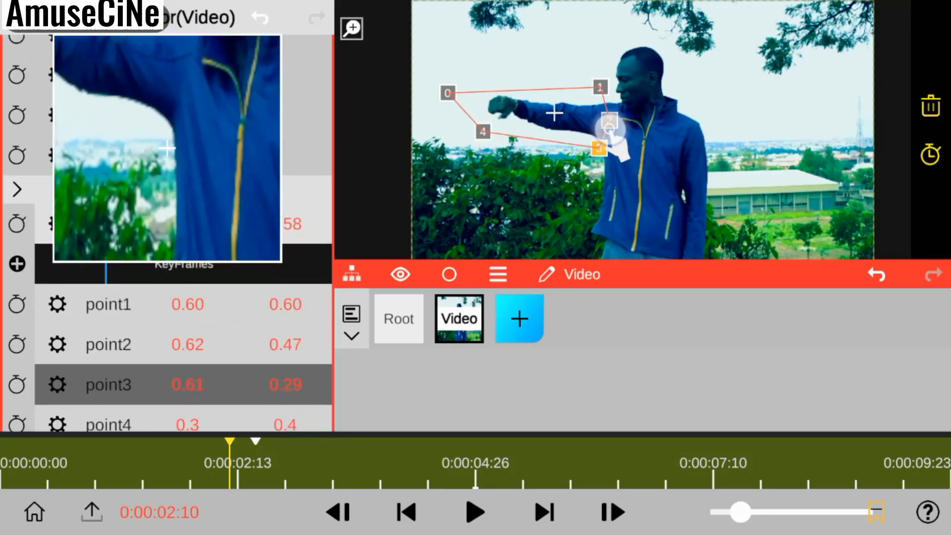
left_click_drag(448, 92, 483, 70)
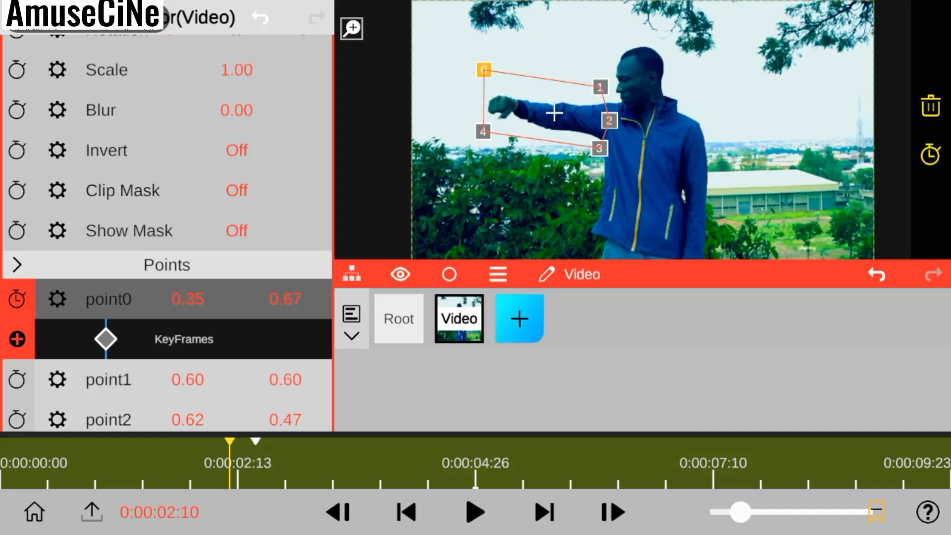
left_click(17, 308)
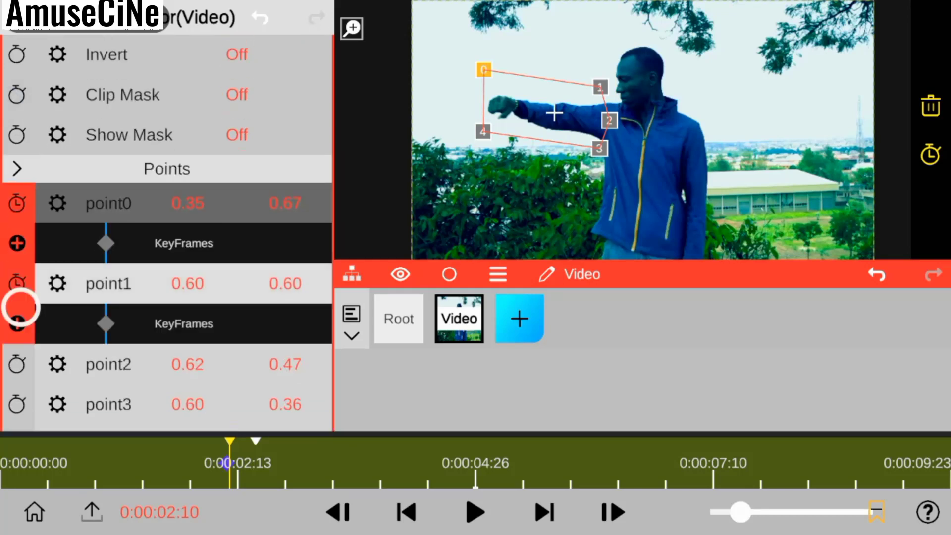
left_click(17, 312)
left_click(25, 398)
left_click(17, 363)
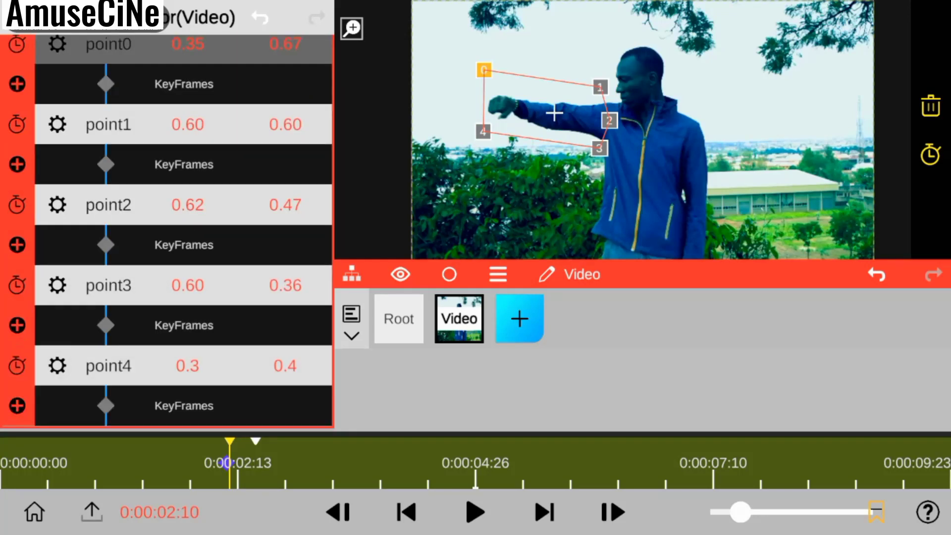
Step: Frame by frame, move mask points 0, 1, 3 and 4 to follow the extending arm
left_click(613, 513)
left_click_drag(484, 69, 450, 61)
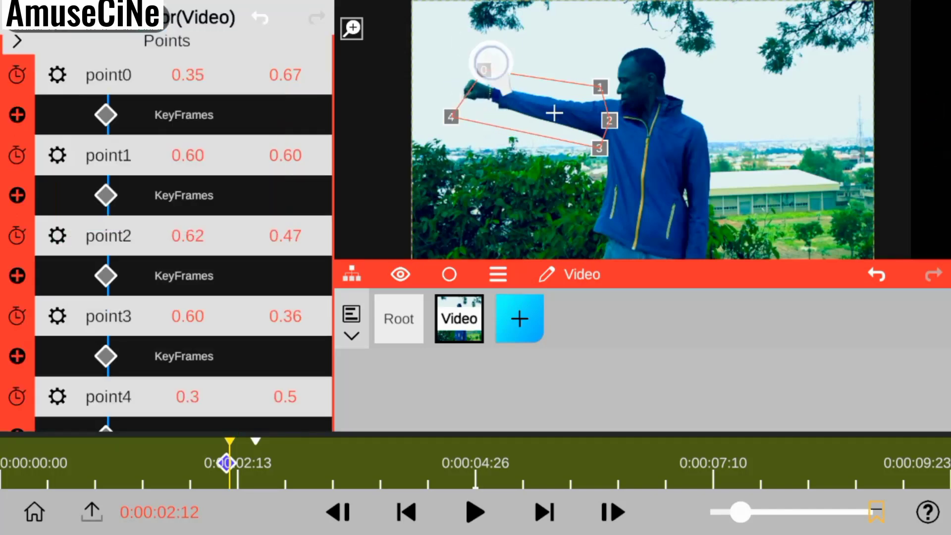
left_click(613, 512)
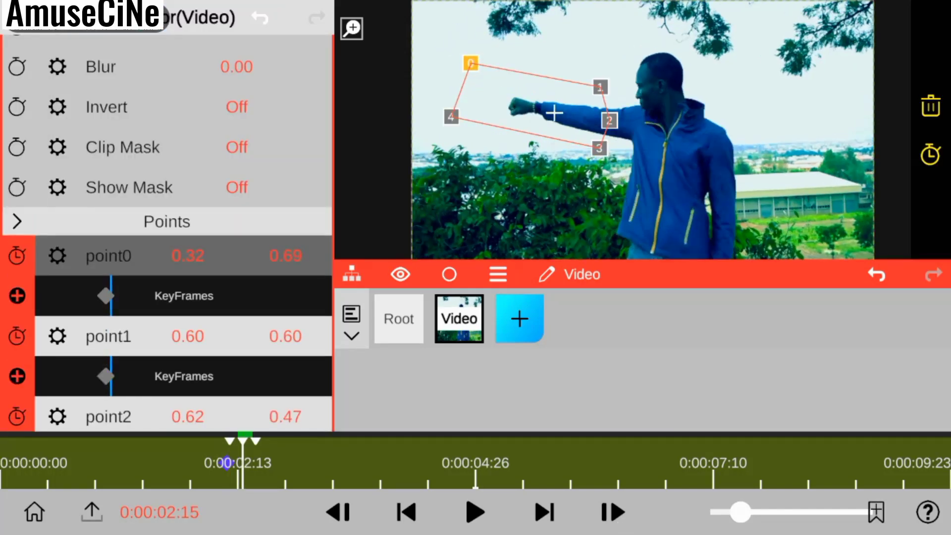
left_click(613, 512)
left_click_drag(600, 148, 711, 159)
left_click_drag(600, 87, 690, 100)
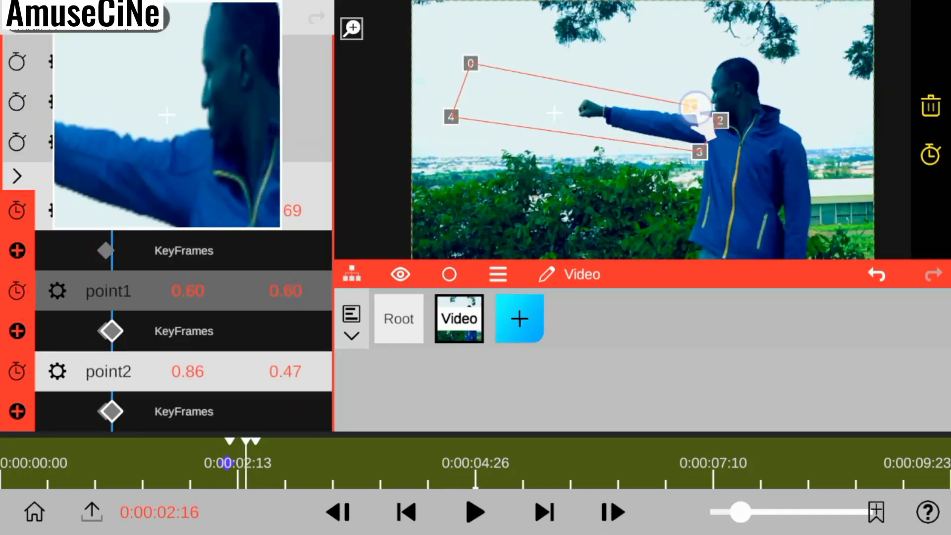
left_click_drag(451, 117, 574, 130)
left_click_drag(470, 63, 572, 83)
left_click_drag(688, 99, 701, 103)
left_click(608, 515)
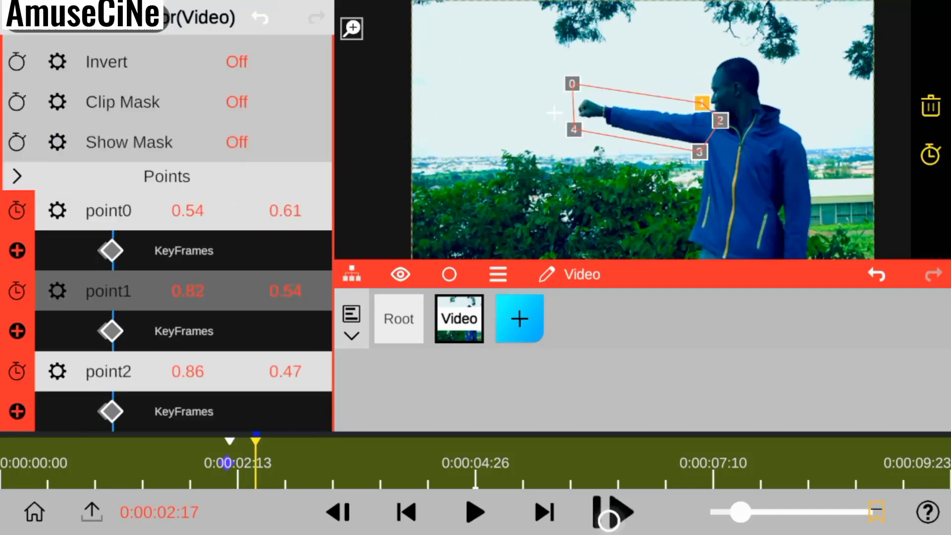
Step: At the punch frame, refit the mask points and push point 4 out to the fist
left_click(475, 513)
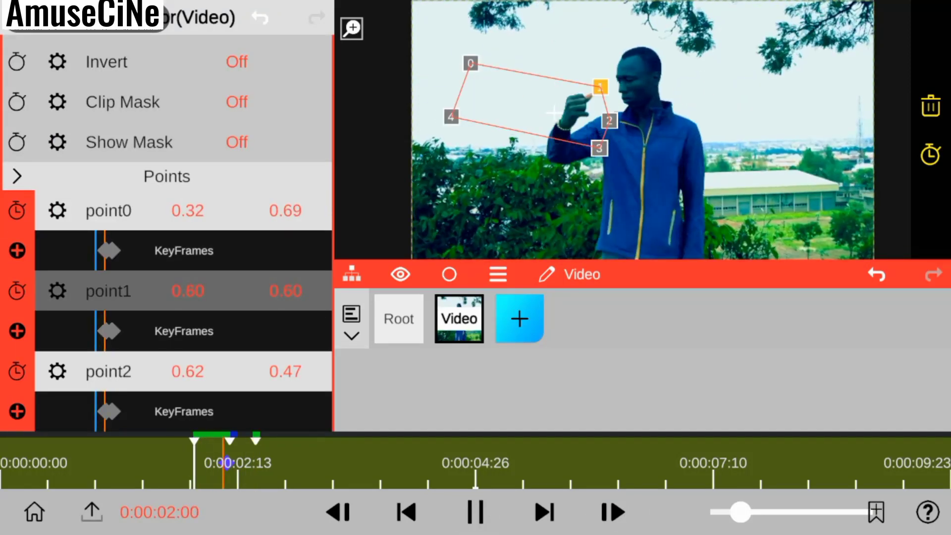
left_click(475, 512)
left_click_drag(741, 512, 828, 512)
left_click(452, 115)
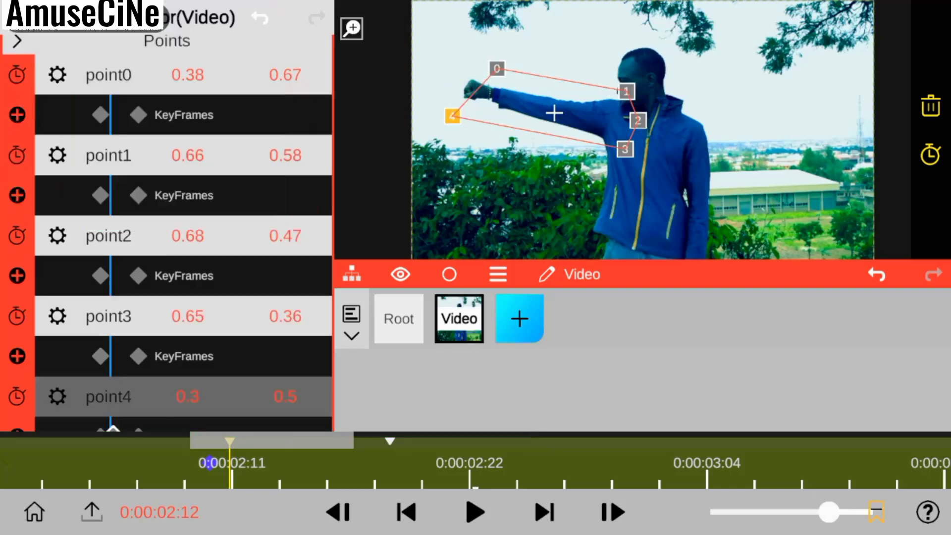
left_click_drag(495, 66, 461, 66)
left_click(612, 513)
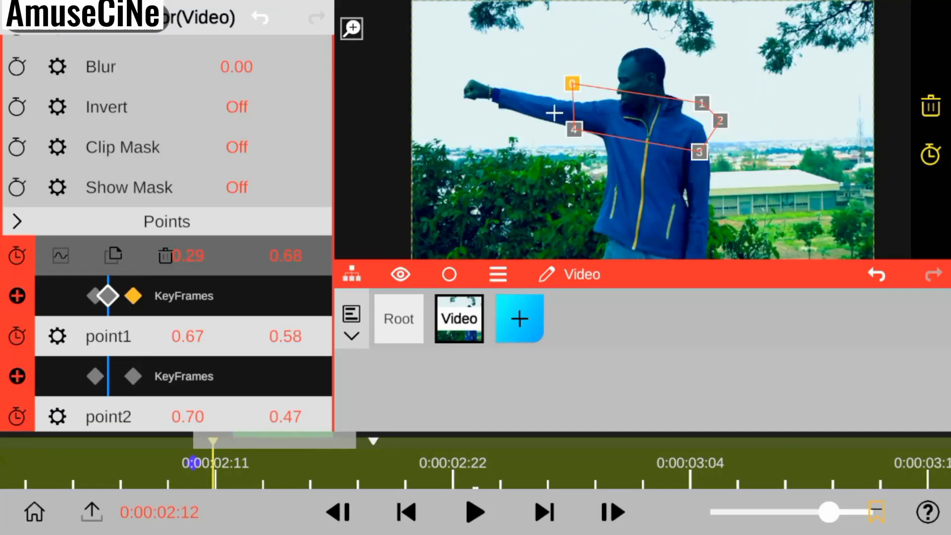
left_click(475, 512)
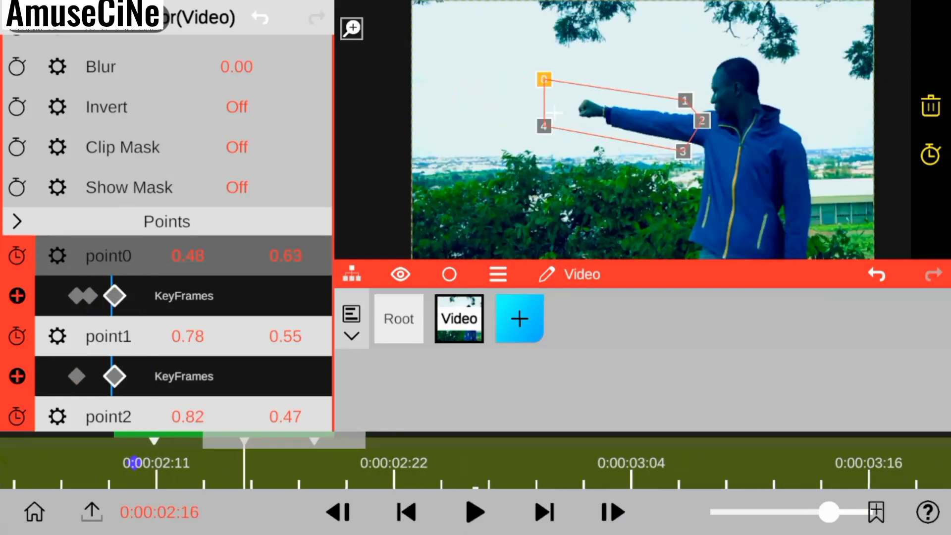
left_click_drag(829, 512, 761, 512)
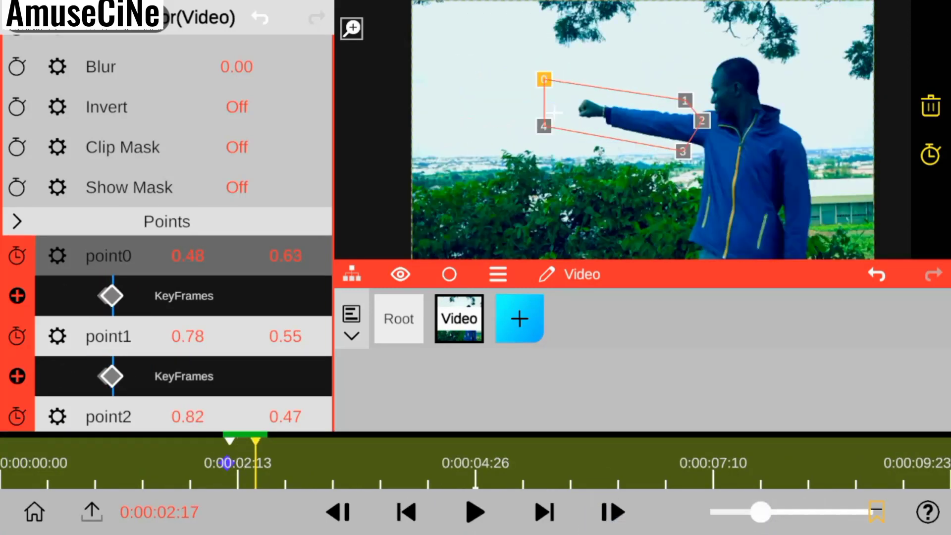
left_click_drag(574, 129, 555, 129)
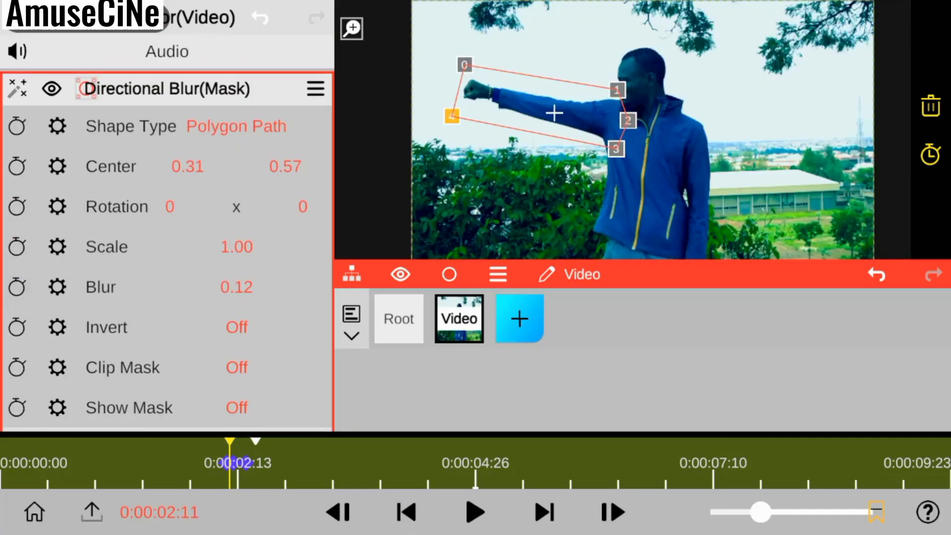
Step: Keyframe the Directional Blur radius to flare at 0.06 then drop back to 0.00
left_click(97, 81)
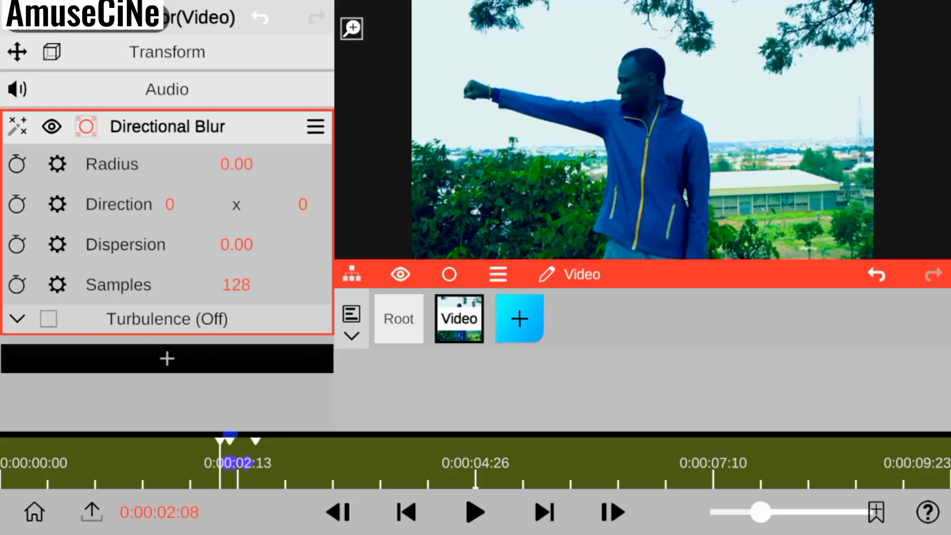
left_click(17, 164)
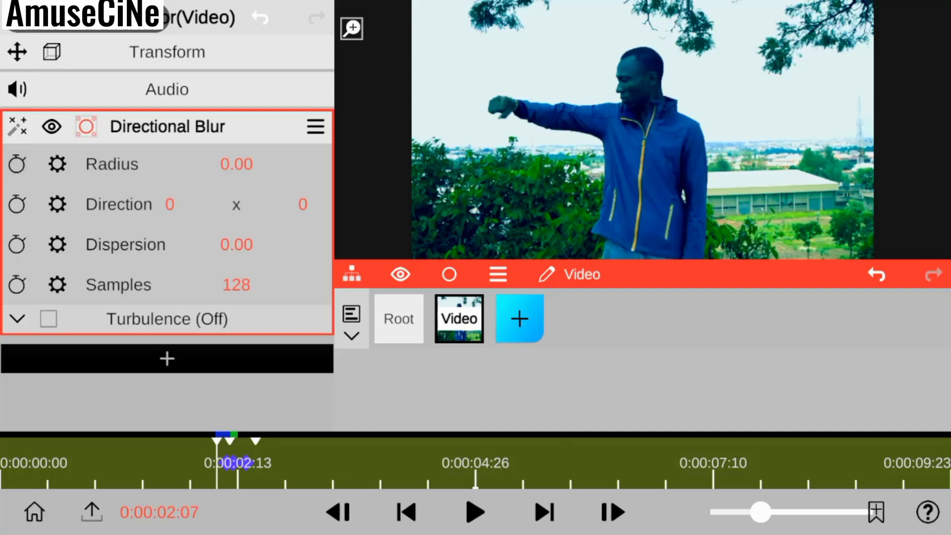
left_click(17, 164)
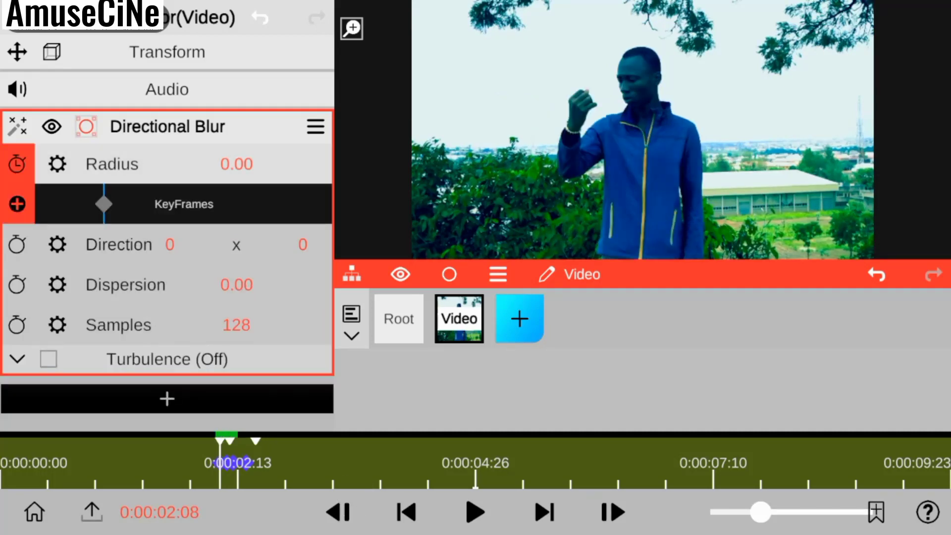
left_click_drag(760, 512, 803, 520)
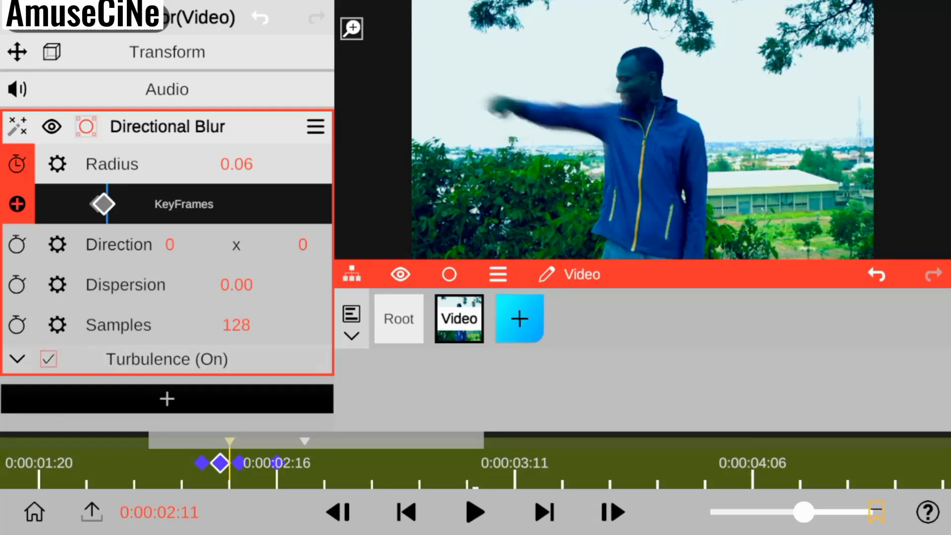
left_click(603, 515)
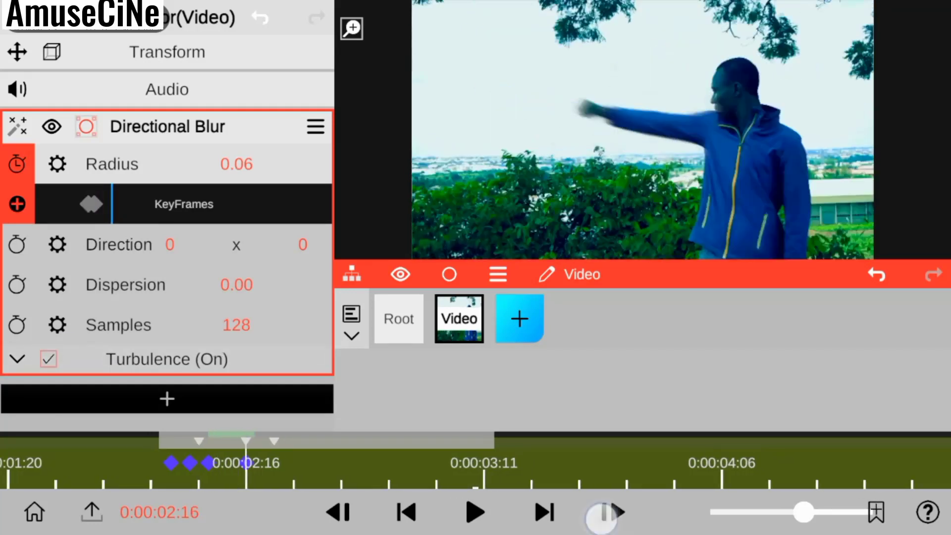
mouse_move(803, 512)
left_mouse_down()
mouse_move(758, 512)
mouse_move(804, 512)
left_mouse_up()
left_click(605, 514)
left_click(605, 514)
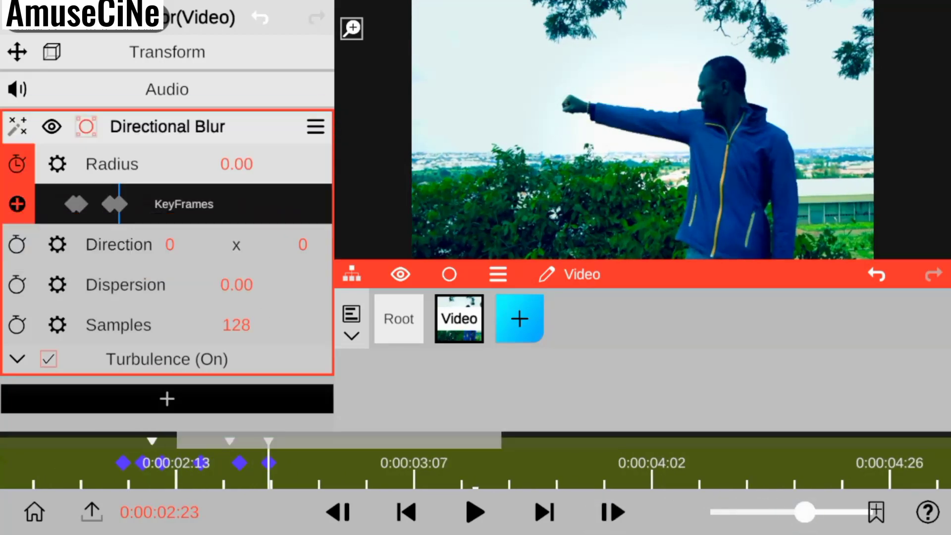
left_click(86, 127)
Step: Refit the mask points onto the extended arm, keyframe point0, and return to the Root composition
left_click(202, 221)
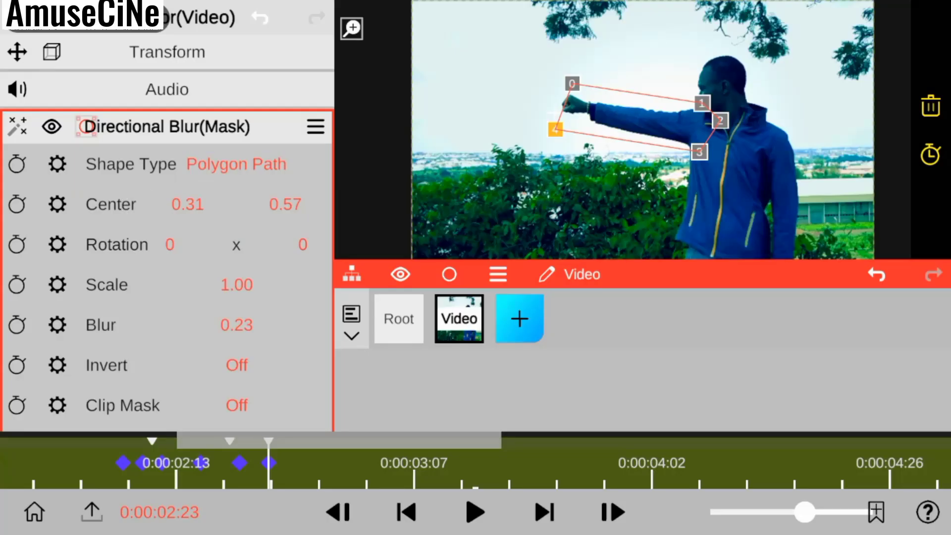
left_click_drag(699, 151, 684, 148)
left_click_drag(701, 103, 684, 117)
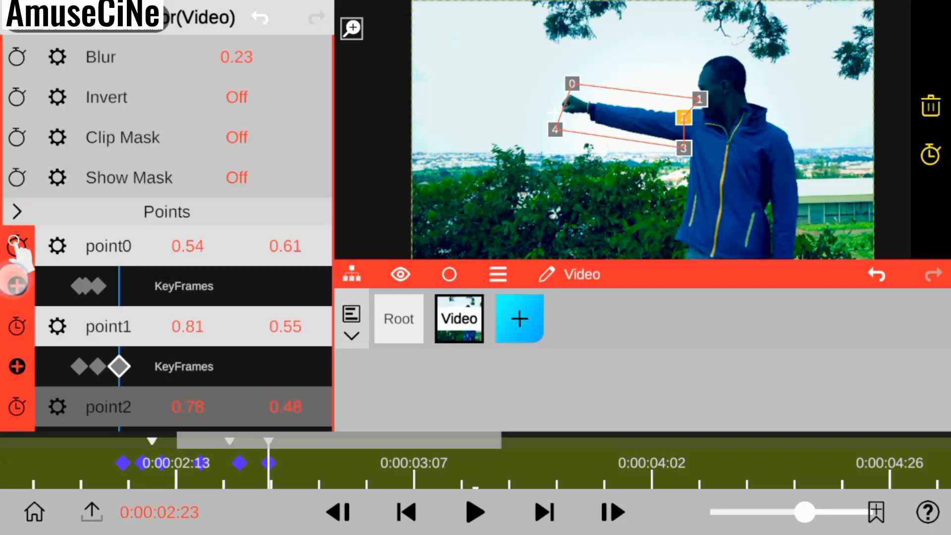
left_click(15, 245)
left_click_drag(804, 512, 729, 512)
left_click(212, 453)
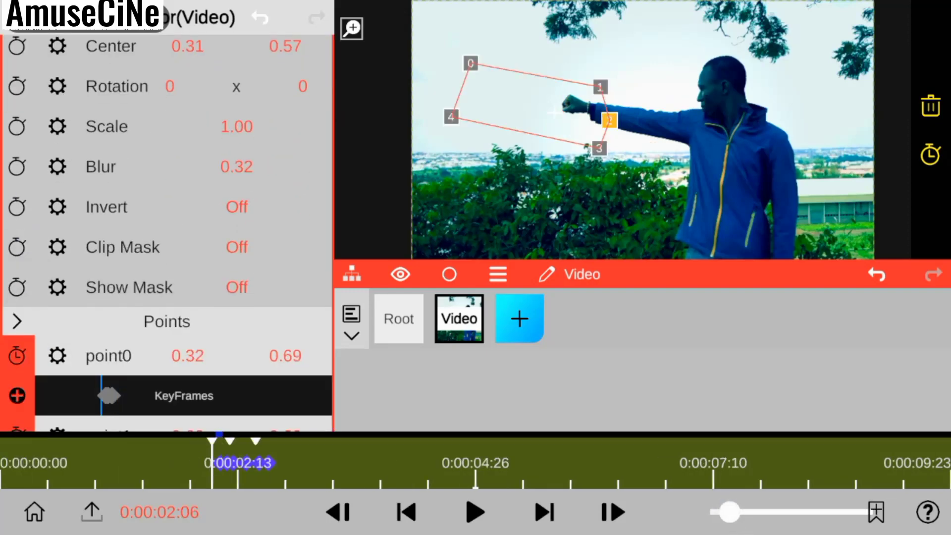
scroll(52, 297, "up", 3)
left_click(17, 44)
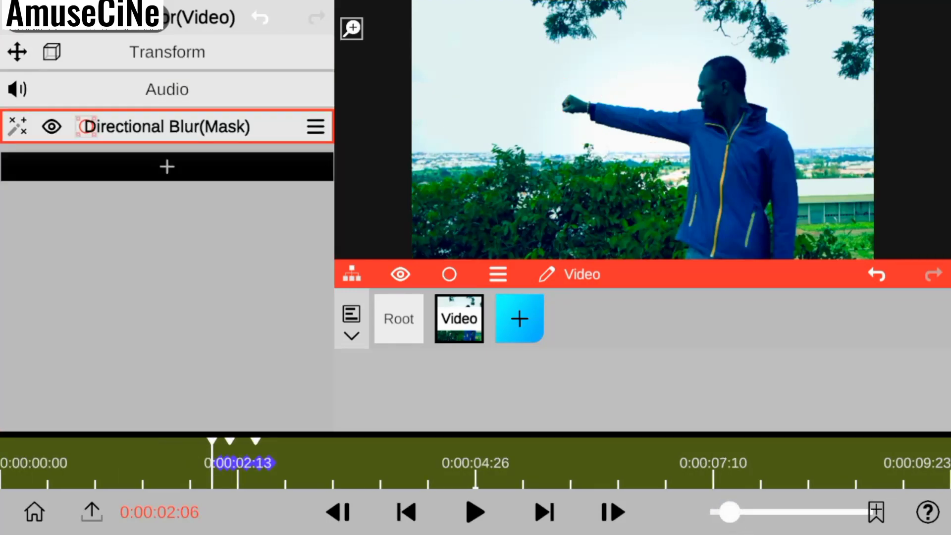
left_click(399, 319)
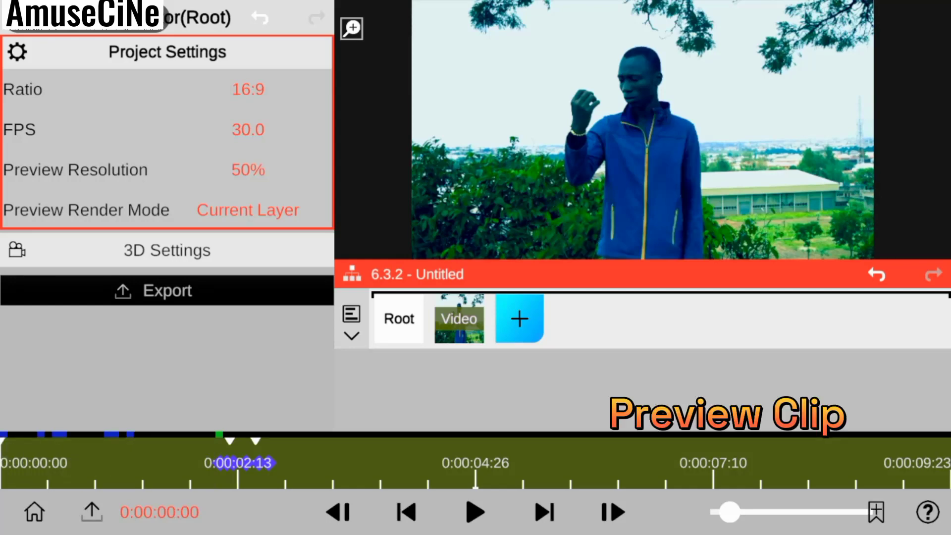
Step: Play the composition preview to check the fiery streak on the punching arm, then stop it
key("space")
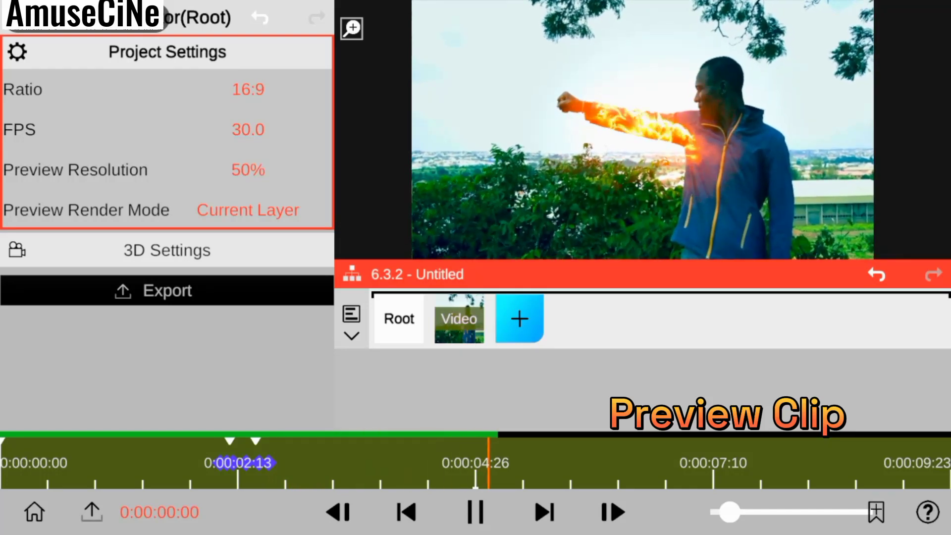
left_click(72, 443)
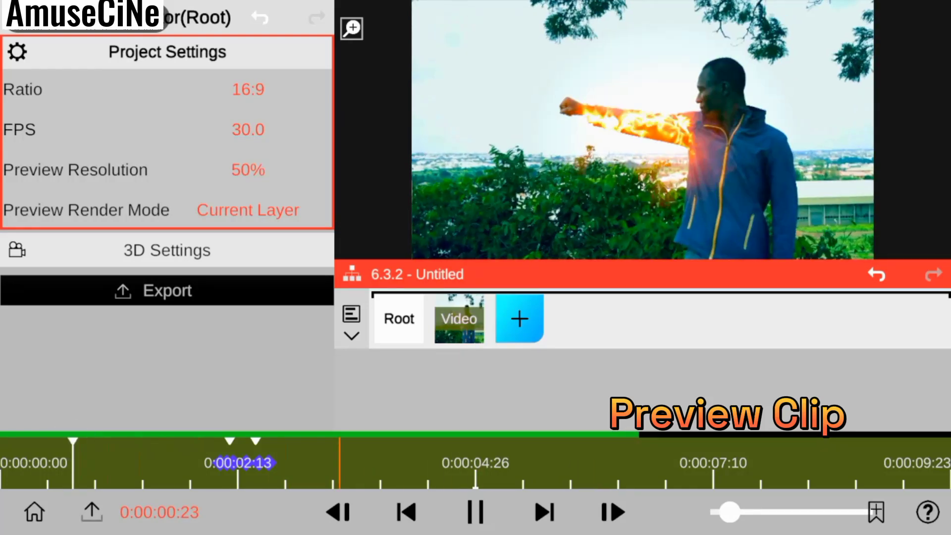
left_click(470, 443)
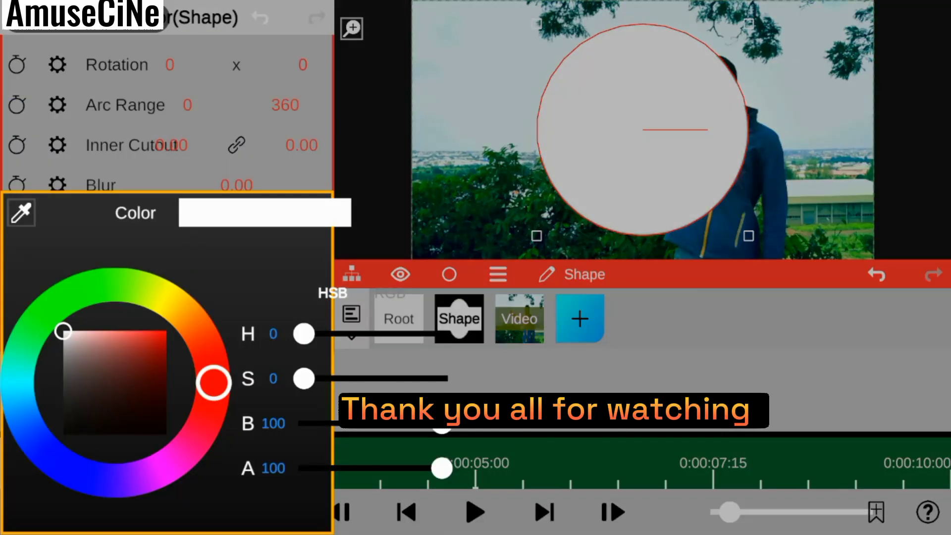
Step: Give the circle an orange fill and Overlay blending
left_click(144, 332)
left_click_drag(214, 382, 204, 336)
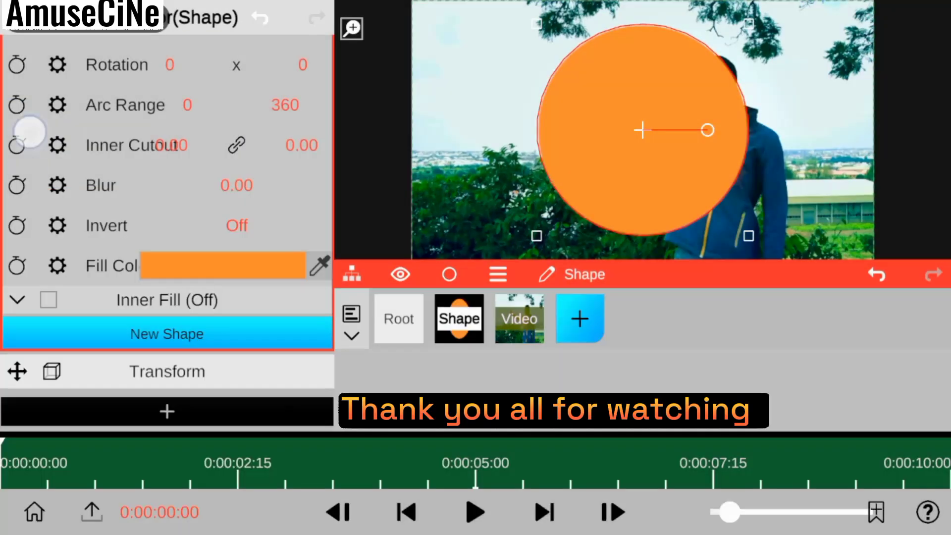
left_click(142, 405)
left_click(153, 70)
left_click(227, 154)
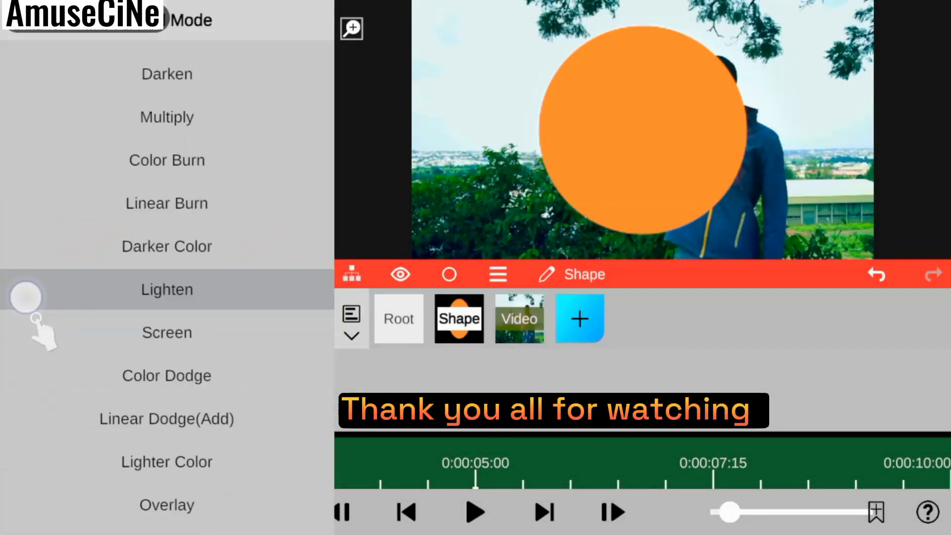
left_click(168, 505)
Step: Move and shrink the circle through its Transform settings so it sits on the shoulder
left_click(167, 89)
left_click_drag(188, 126, 233, 127)
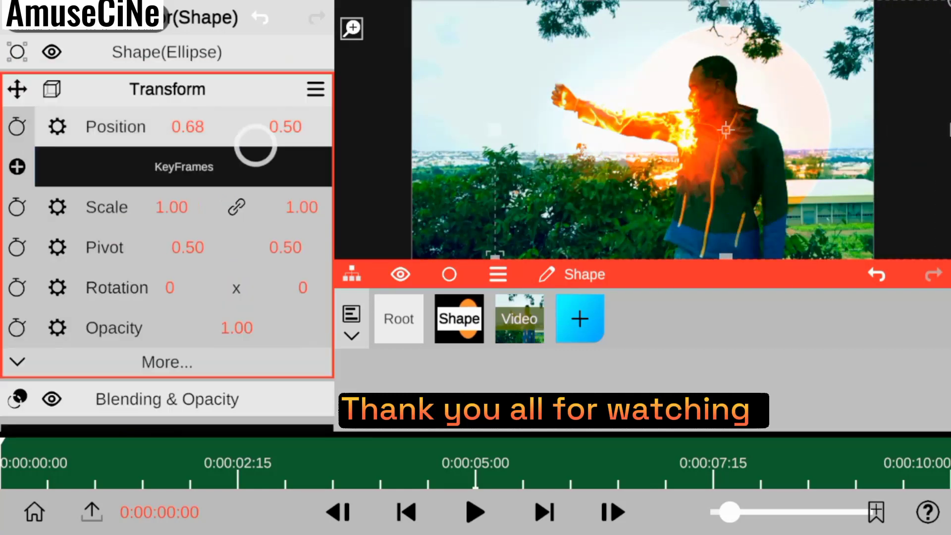
left_click_drag(172, 167, 143, 167)
left_click_drag(302, 167, 272, 276)
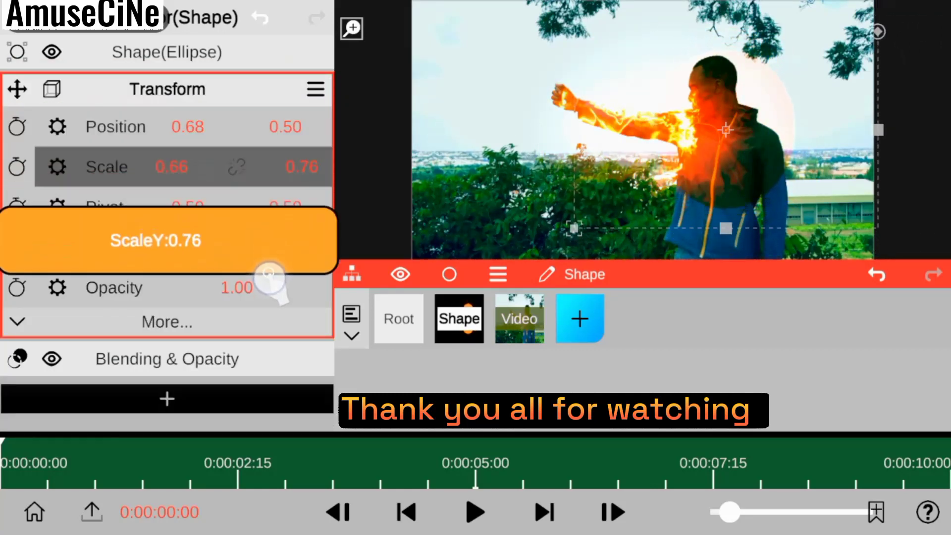
left_click_drag(186, 167, 191, 183)
left_click_drag(188, 126, 176, 126)
left_click_drag(286, 126, 297, 126)
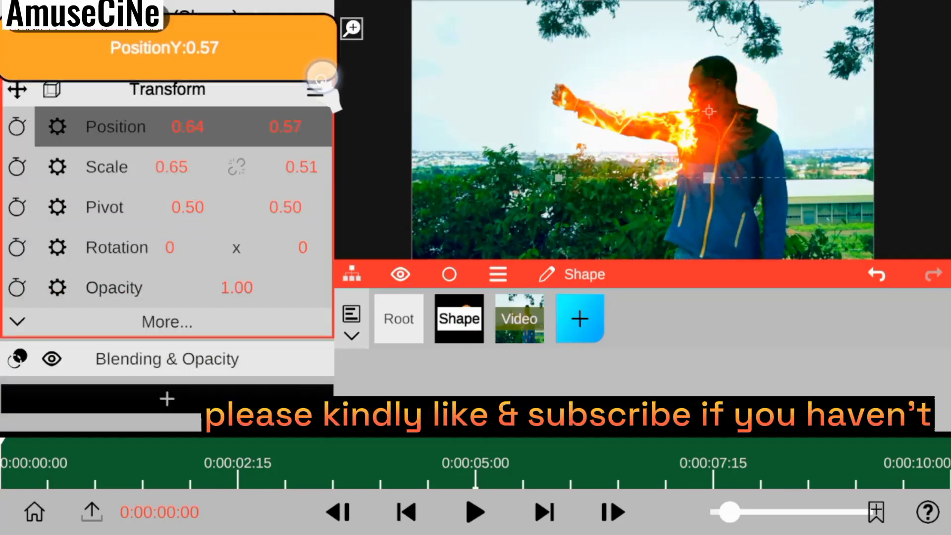
left_click_drag(172, 167, 96, 167)
Step: Adjust the ellipse shape settings and lower the glow's opacity to 0.72
left_click(167, 52)
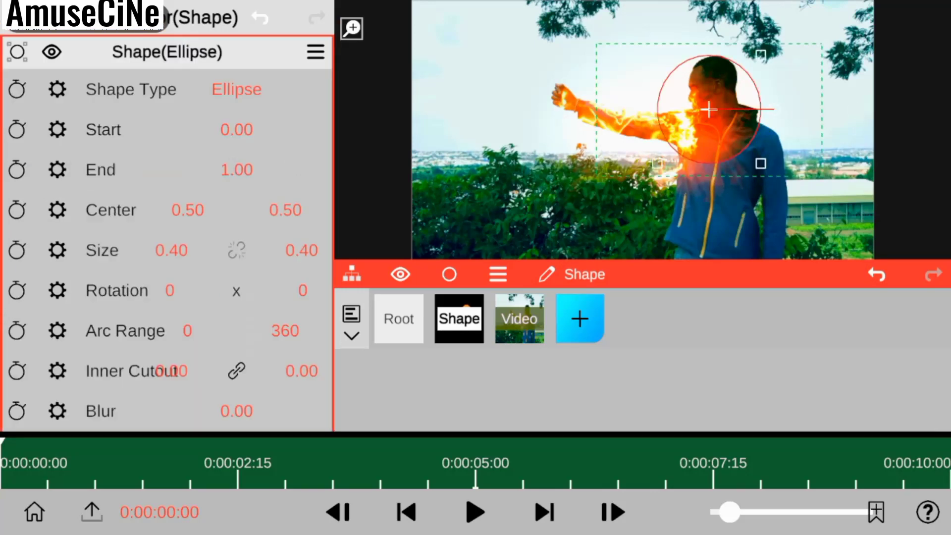
scroll(167, 248, "down", 3)
left_click_drag(236, 304, 270, 303)
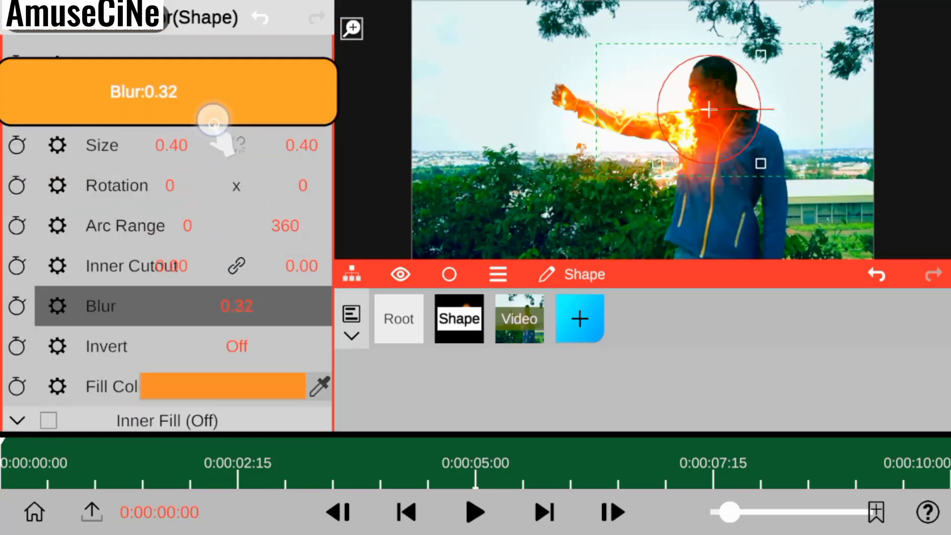
scroll(167, 247, "up", 3)
left_click(167, 52)
left_click(166, 126)
left_click_drag(236, 203, 251, 350)
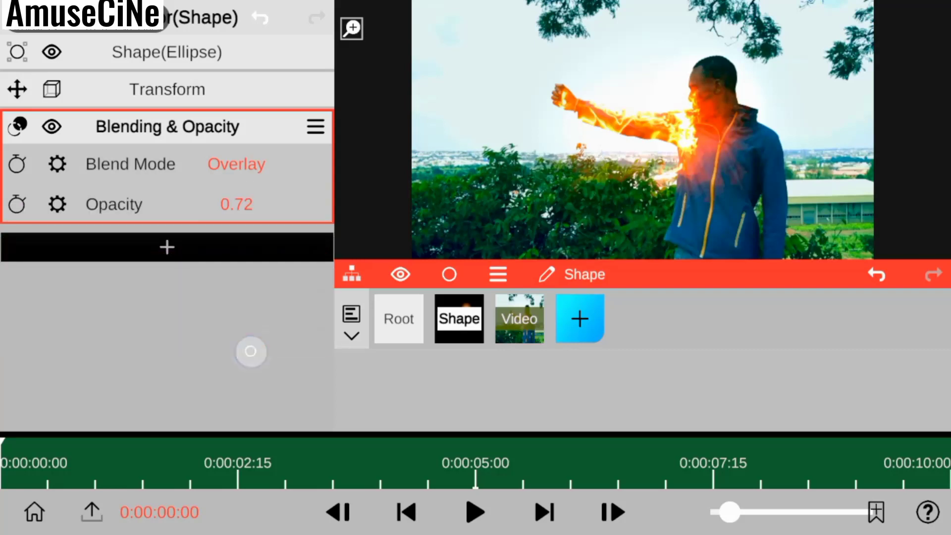
Step: Refine the glow's position and shrink it with linked scale proportions
left_click(167, 90)
left_click_drag(186, 125, 203, 134)
left_click_drag(285, 127, 314, 106)
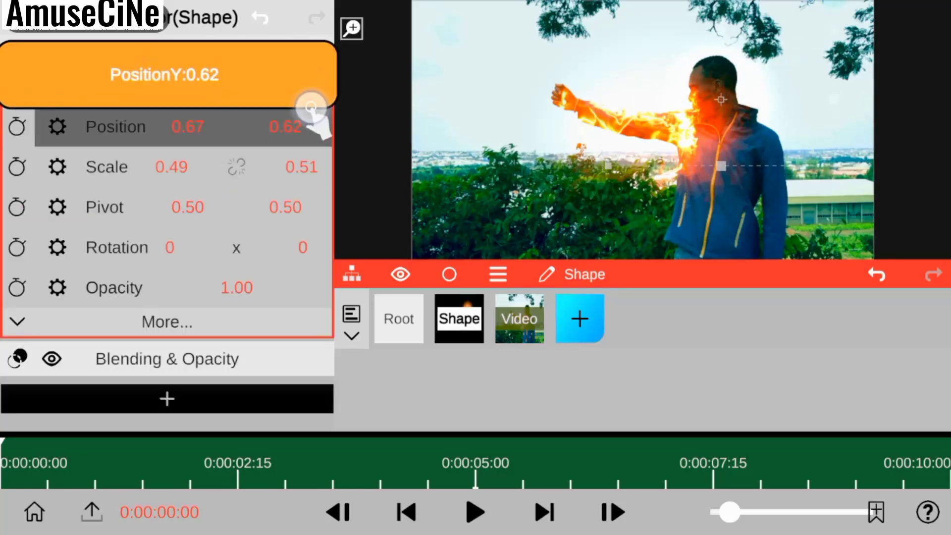
left_click(236, 167)
mouse_move(172, 167)
left_mouse_down()
mouse_move(206, 109)
mouse_move(208, 170)
left_mouse_up()
Step: Set ellipse Blur to 0.21 and Center X to 0.46, then preview with All Layers rendered
left_click(167, 50)
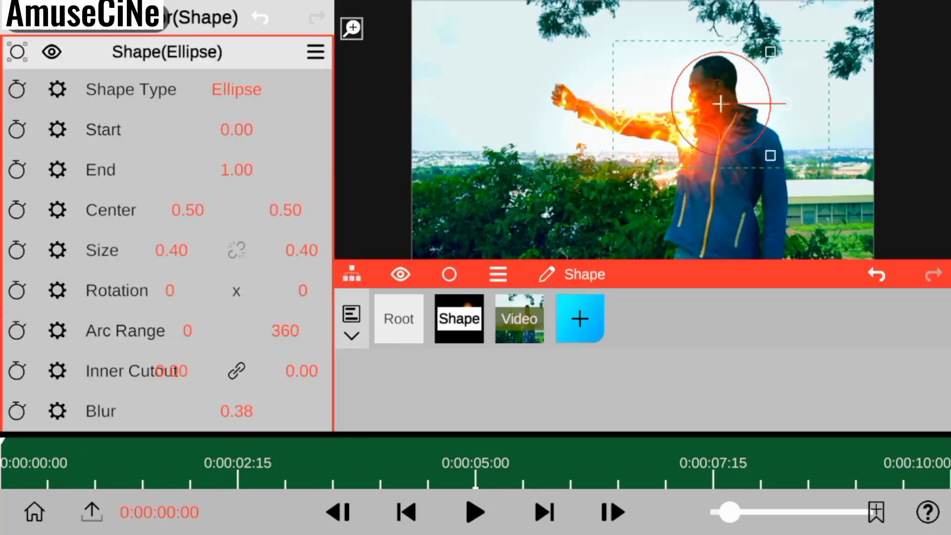
scroll(166, 248, "down", 1)
left_click_drag(236, 350, 251, 365)
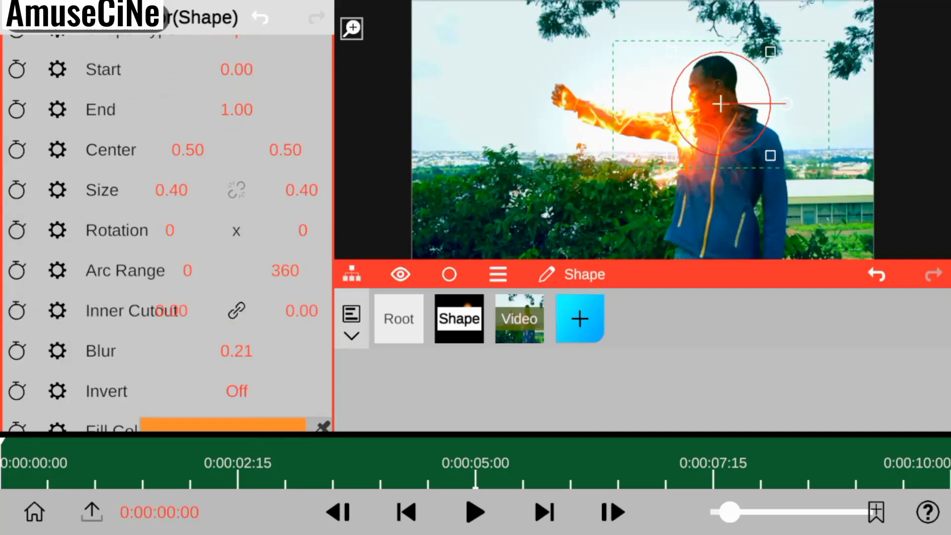
left_click_drag(188, 149, 9, 145)
left_click(399, 321)
left_click(251, 205)
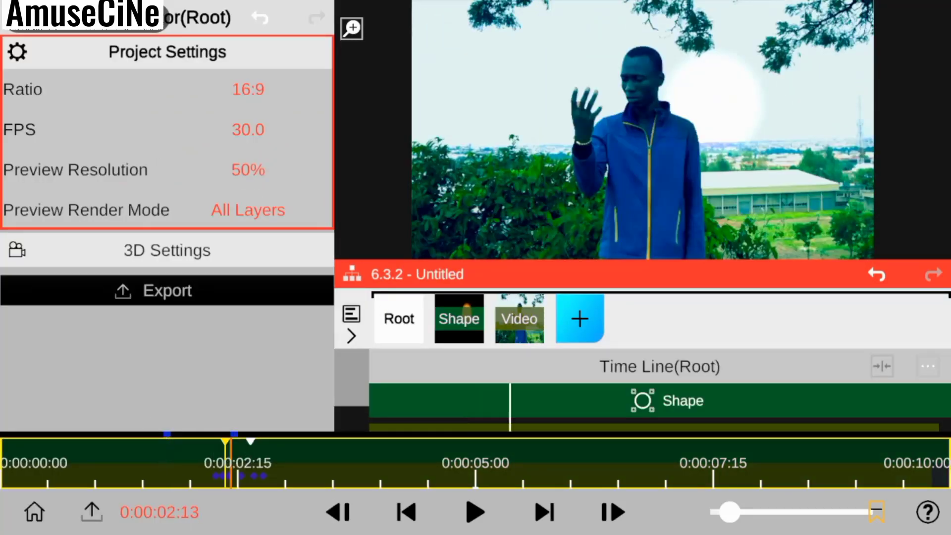
Step: Keyframe the glow ellipse's Center and Size, nudging it right and narrowing width to 0.36
left_click(622, 403)
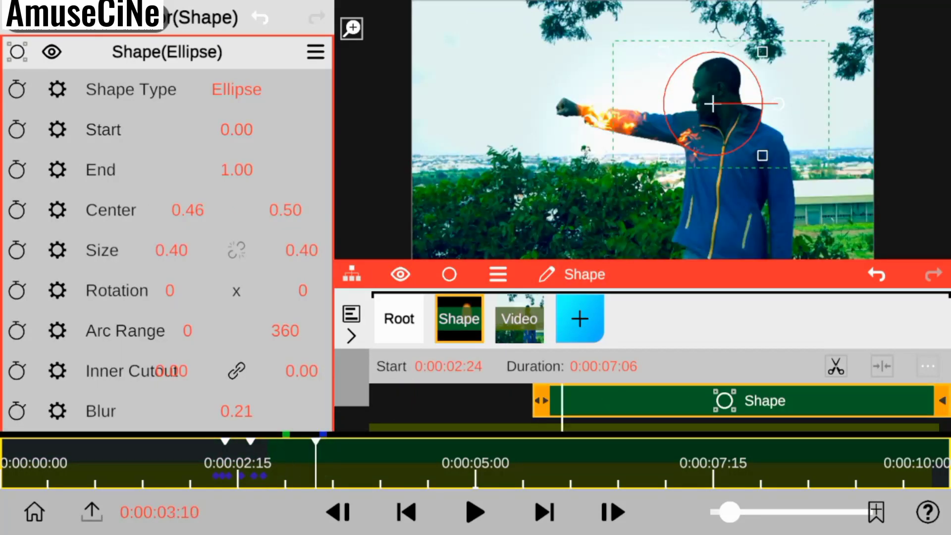
scroll(53, 202, "down", 3)
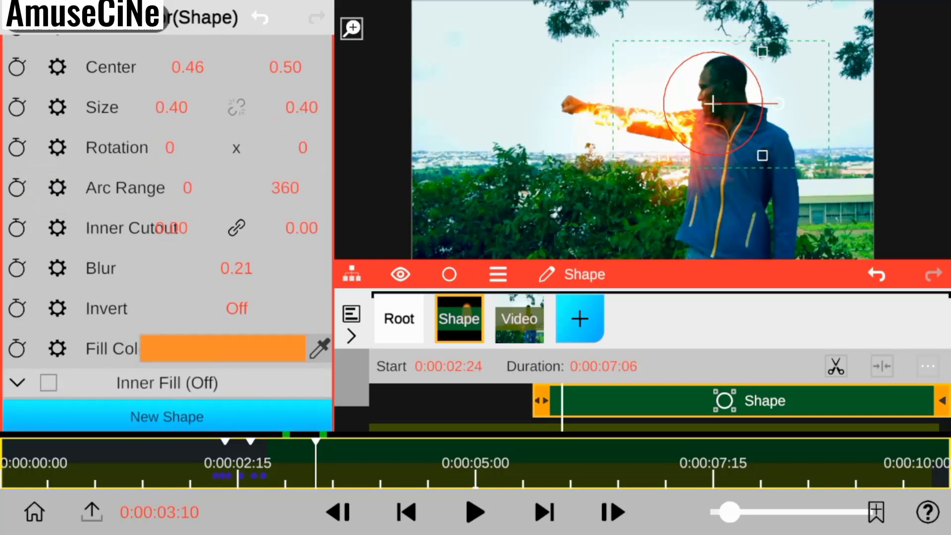
scroll(68, 255, "up", 2)
left_click(17, 124)
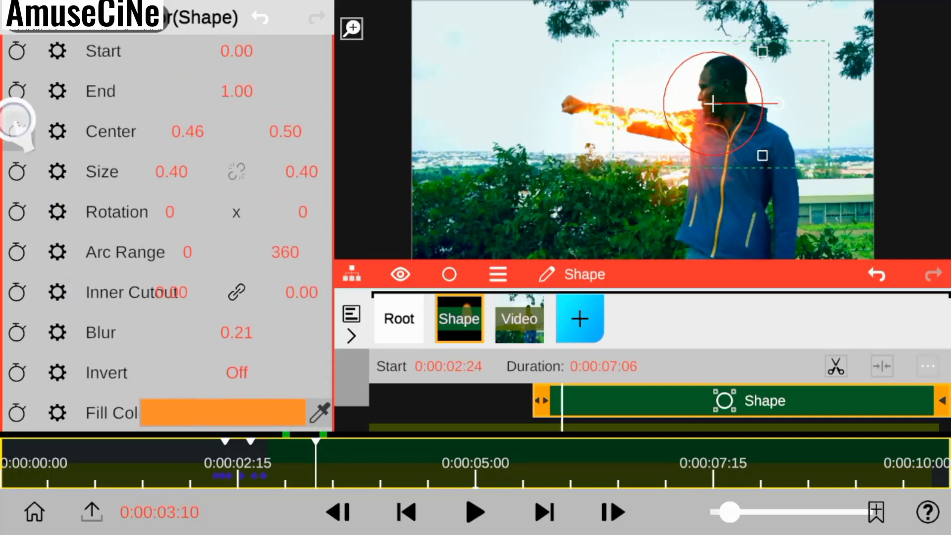
left_click_drag(187, 132, 198, 130)
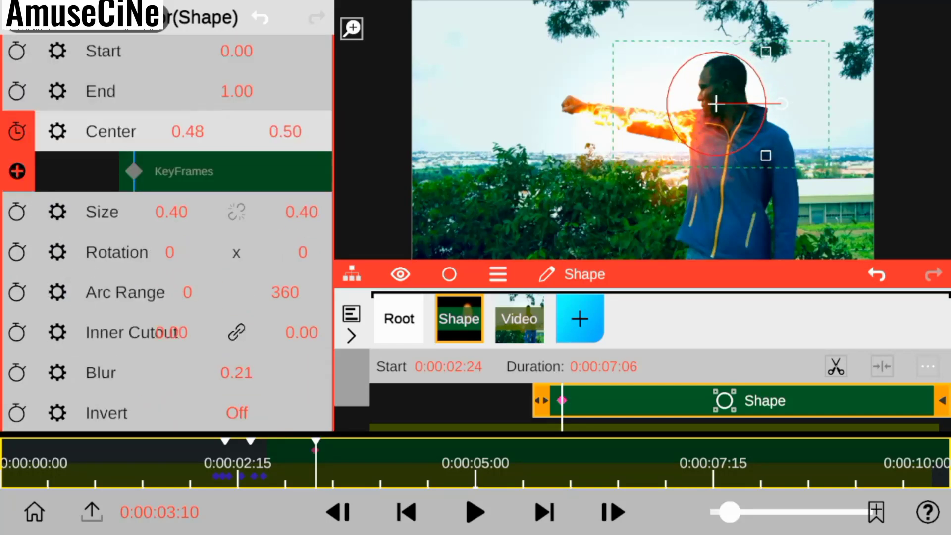
left_click_drag(172, 212, 163, 208)
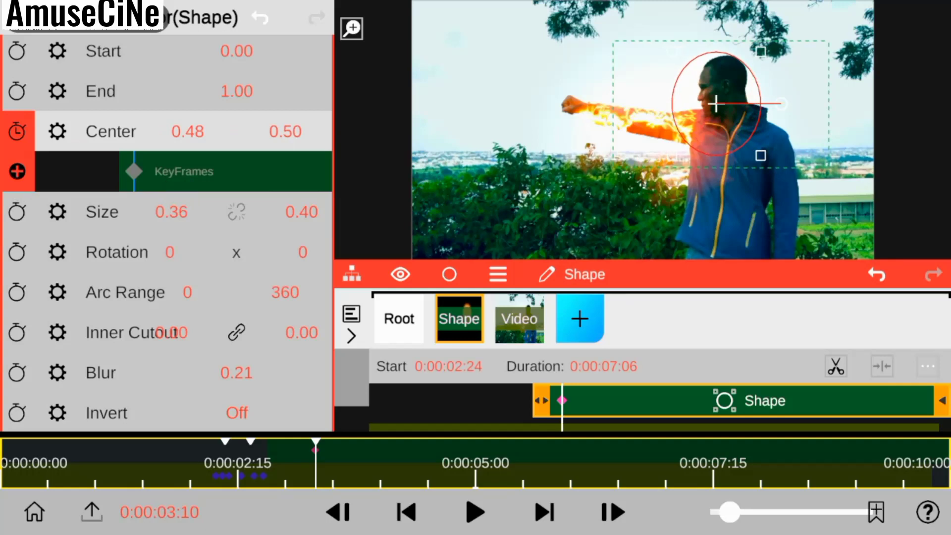
left_click(17, 212)
Step: Step forward and key the ellipse to centre 0.40, 0.44 and height 0.46 following the shoulder
left_click(609, 513)
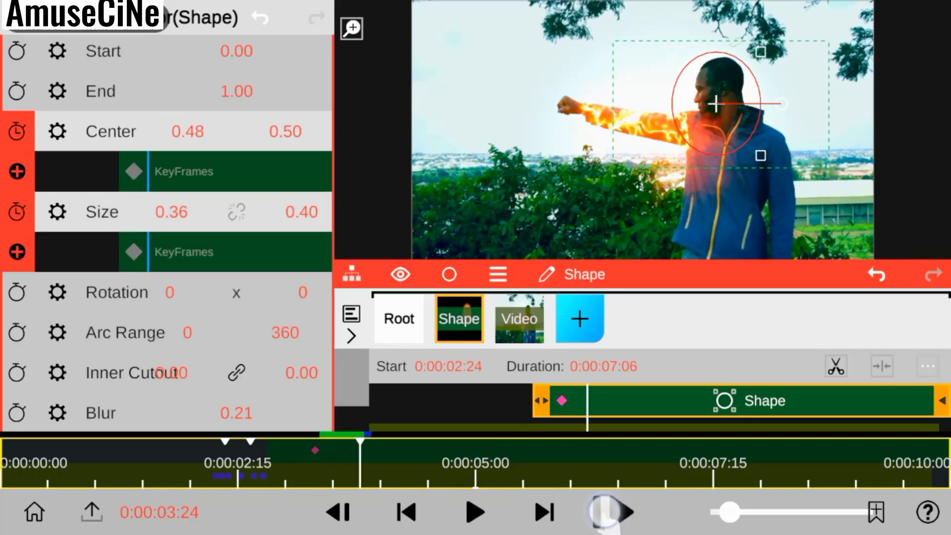
left_click_drag(285, 131, 267, 131)
scroll(167, 247, "down", 2)
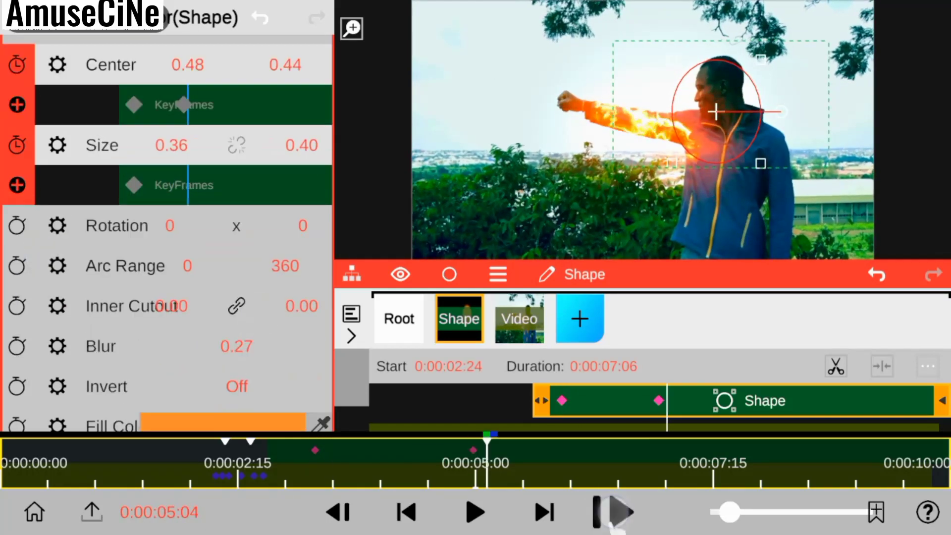
left_click(612, 512)
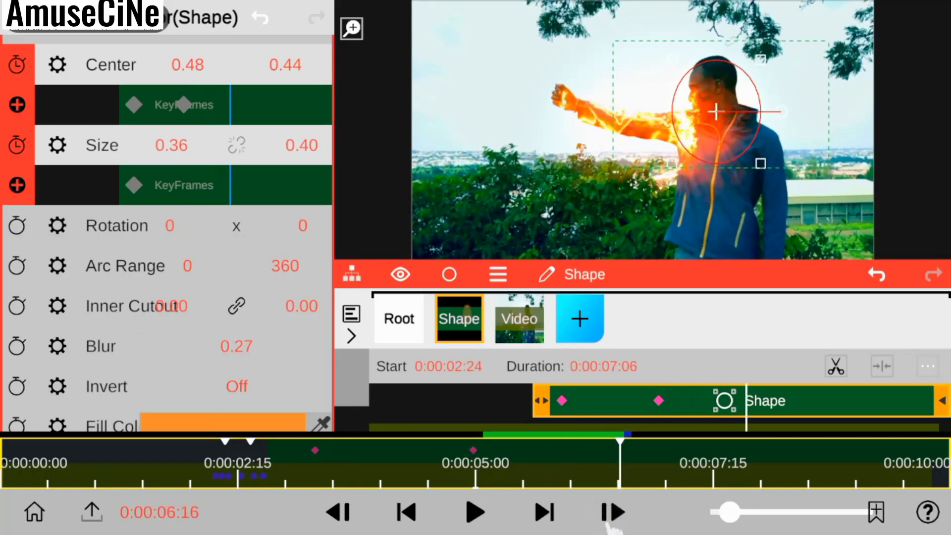
left_click_drag(302, 145, 292, 146)
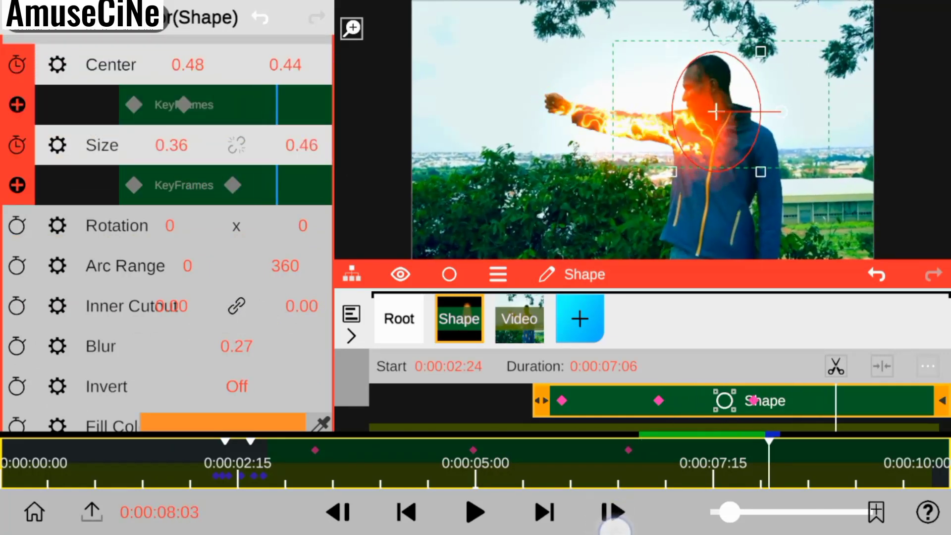
left_click_drag(208, 64, 188, 65)
left_click(614, 512)
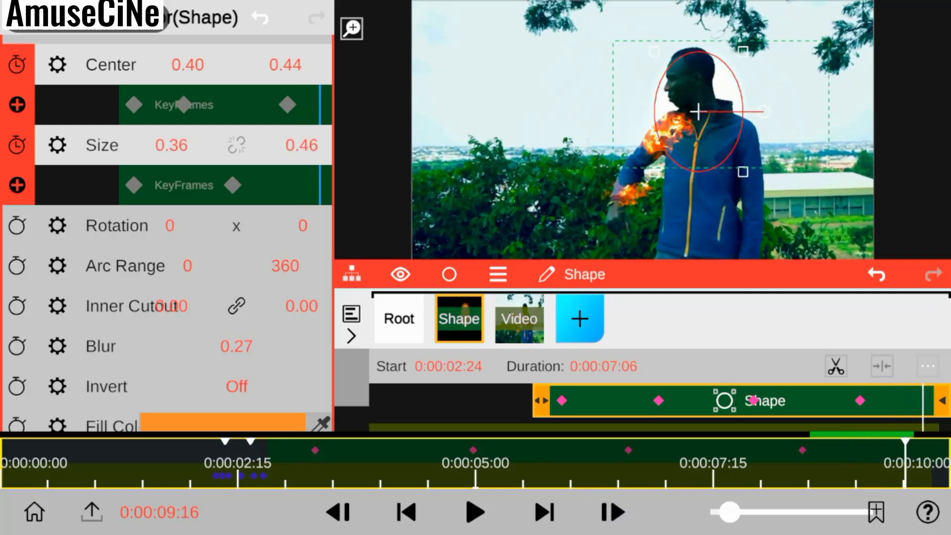
left_click(84, 446)
left_click(167, 52)
Step: Keyframe glow opacity: out at the end, 0.10 at the start, rising to 0.72 mid-clip
left_click(167, 126)
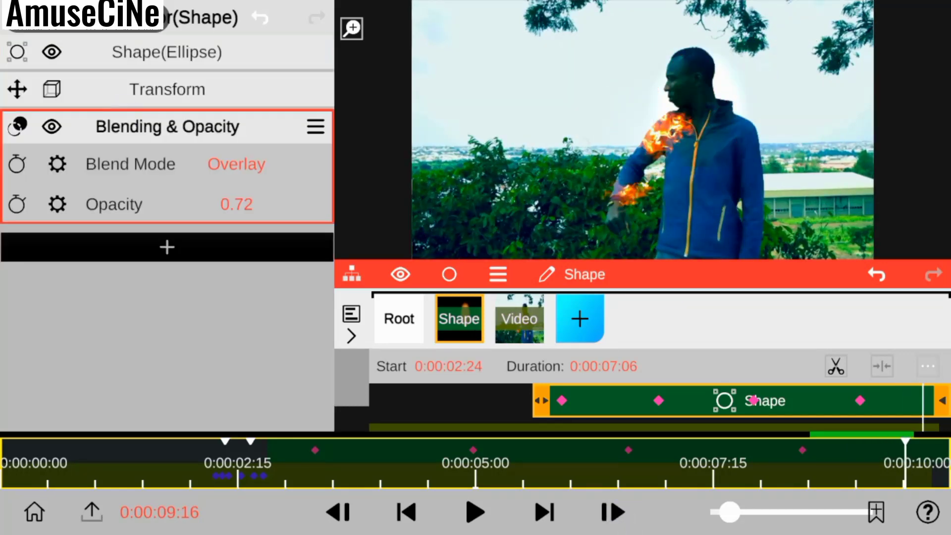
left_click_drag(237, 204, 265, 285)
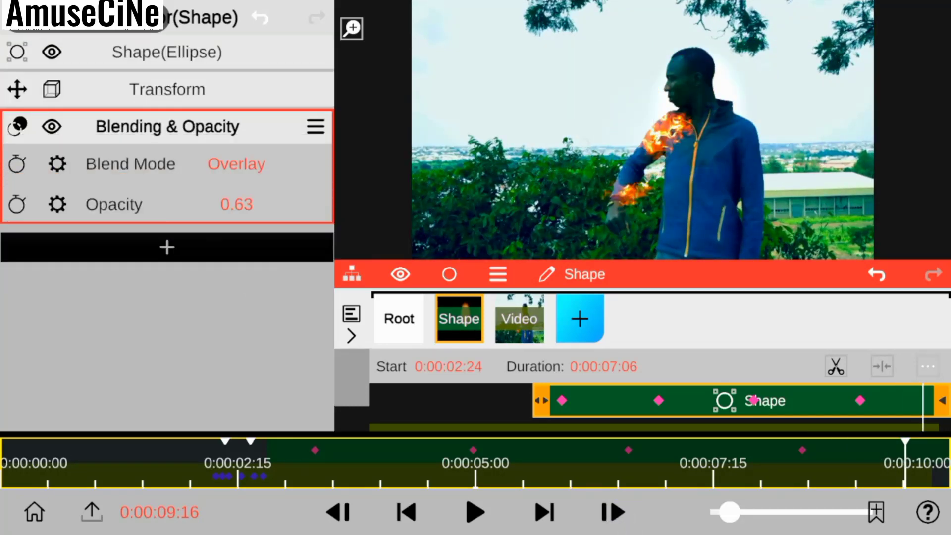
left_click(17, 204)
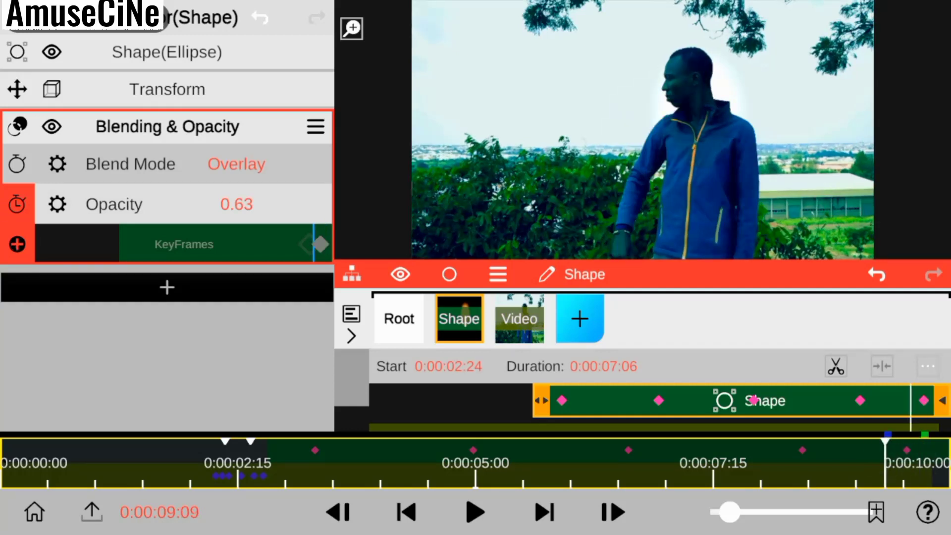
left_click_drag(237, 204, 251, 291)
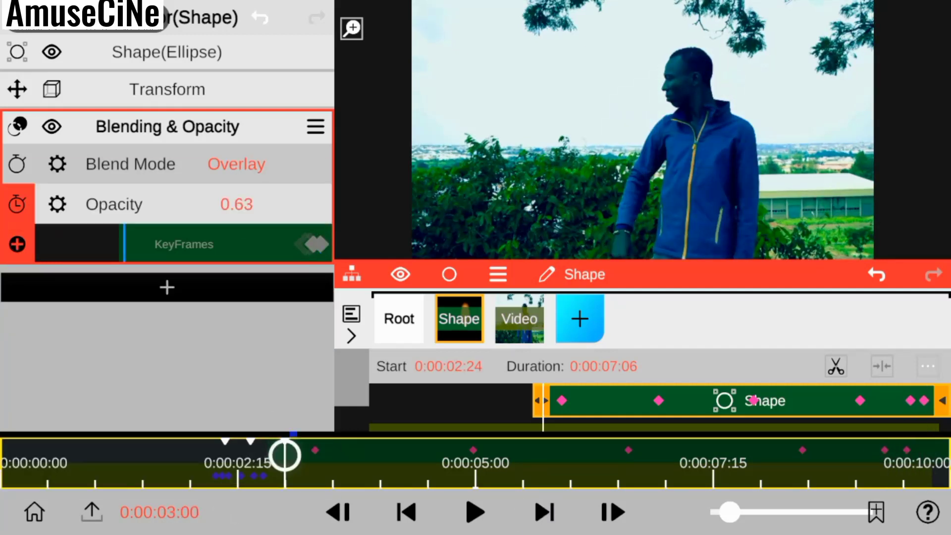
left_click_drag(253, 455, 266, 455)
left_click_drag(236, 204, 264, 502)
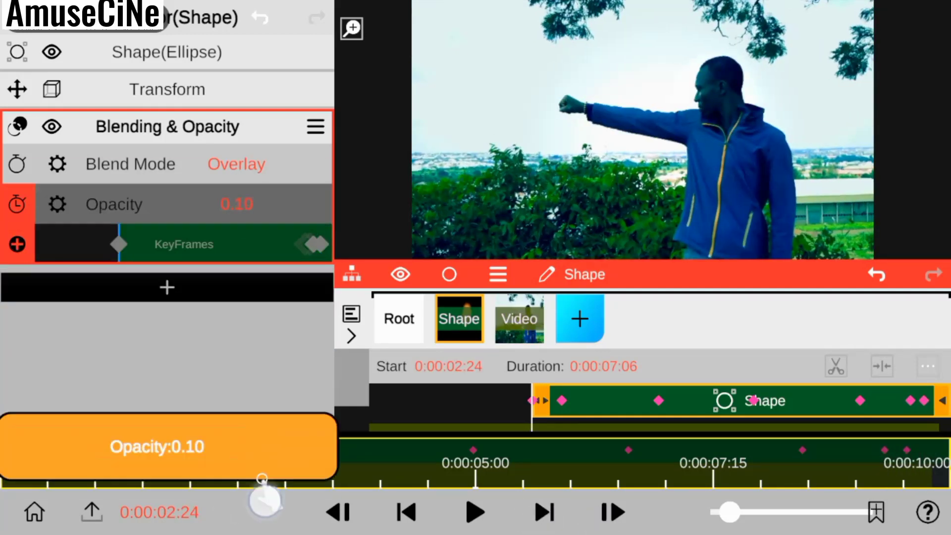
left_click(605, 510)
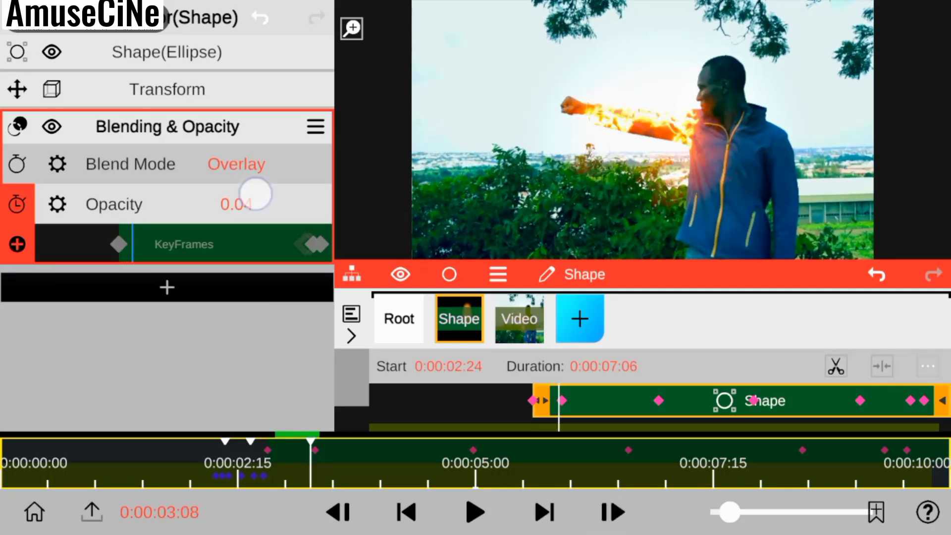
left_click_drag(255, 193, 250, 112)
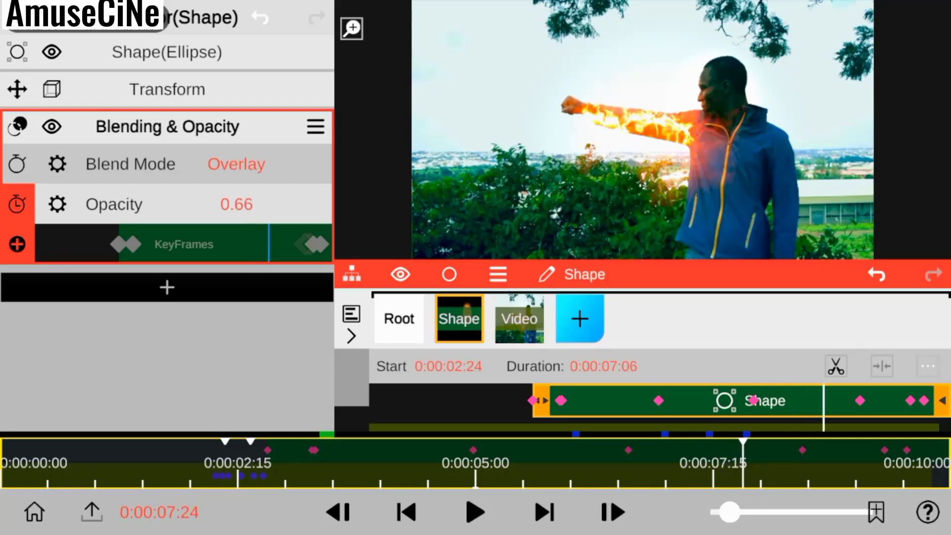
Step: Review the ellipse shape settings, then bring up the Root project's Preview Resolution options
left_click(167, 52)
scroll(167, 198, "down", 2)
scroll(167, 198, "up", 2)
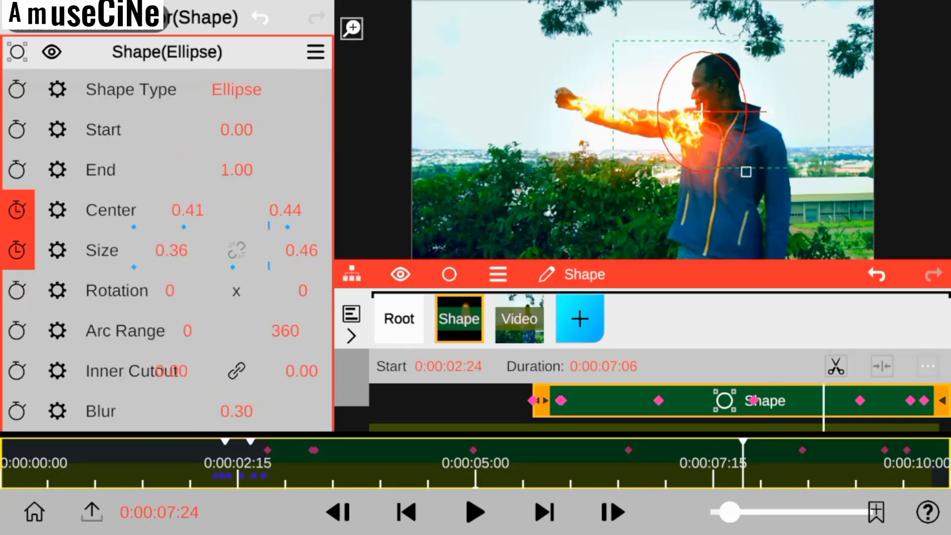
left_click(167, 52)
left_click(399, 318)
left_click(247, 170)
Step: Set preview resolution to 100%, then export at 1080P, Very High quality and 60 FPS
left_click(164, 64)
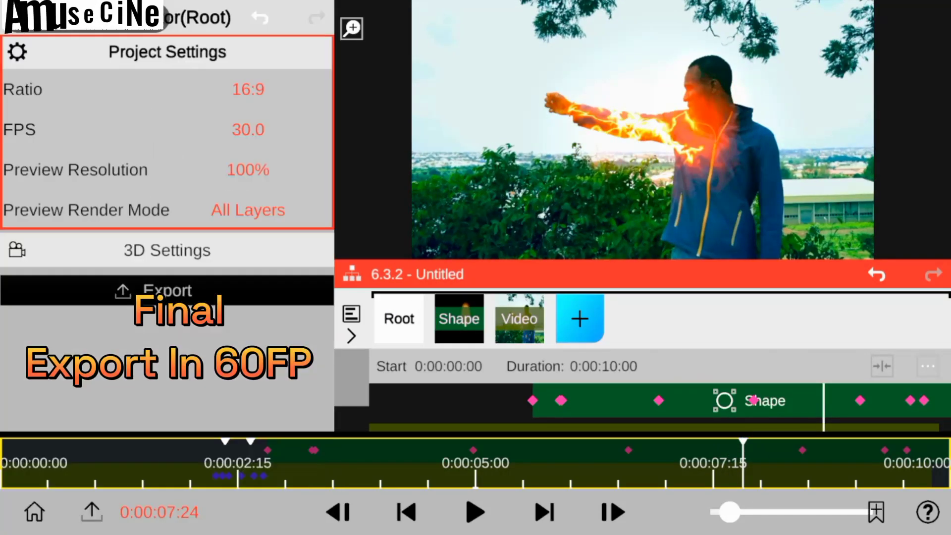
left_click(93, 518)
left_click(248, 58)
left_click(153, 106)
left_click(248, 144)
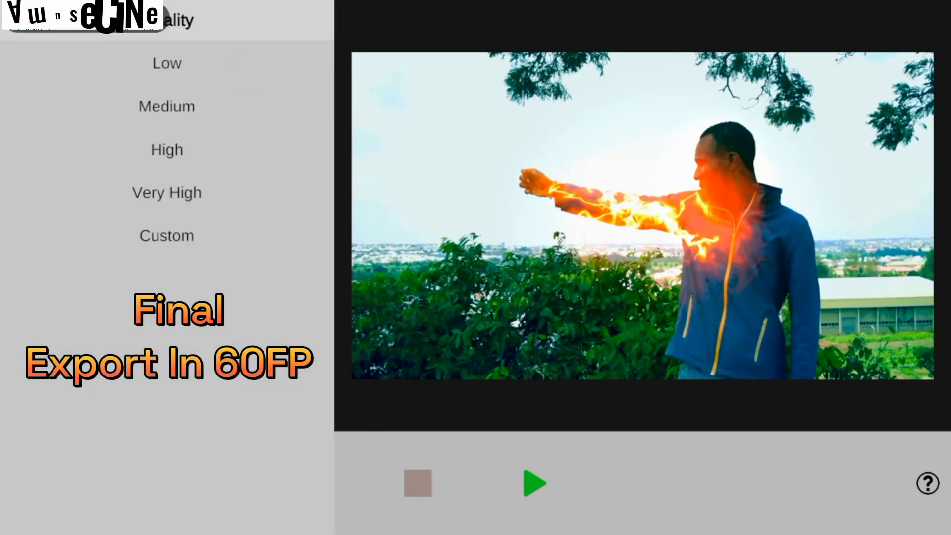
left_click(170, 191)
left_click(239, 97)
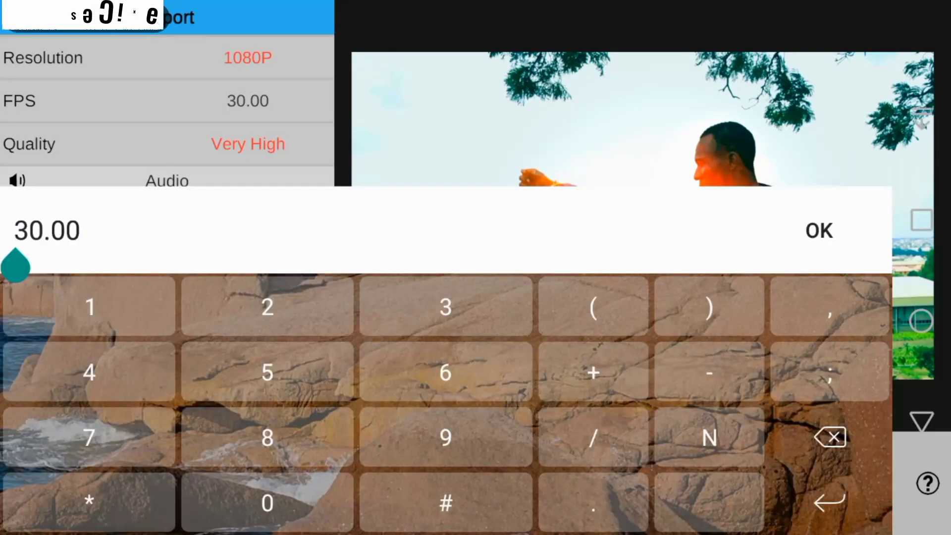
type("6")
key("Return")
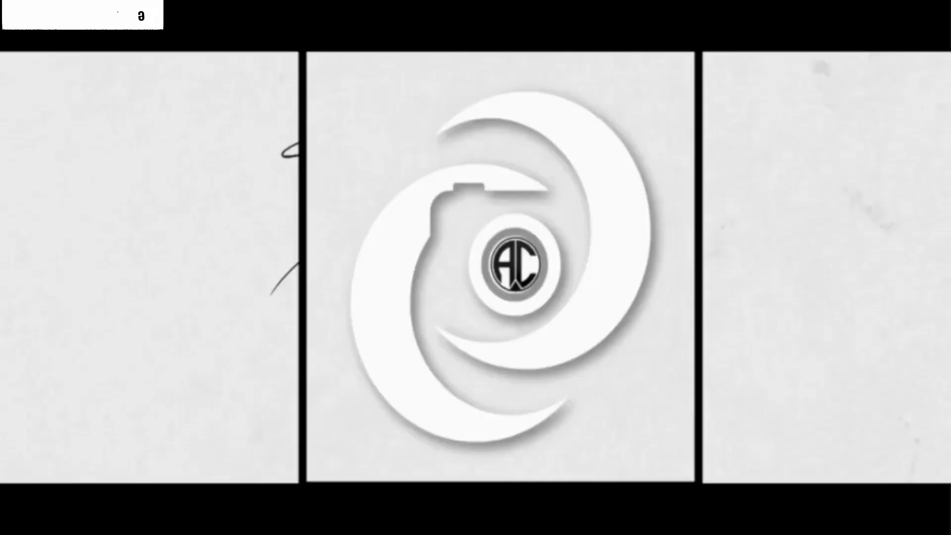